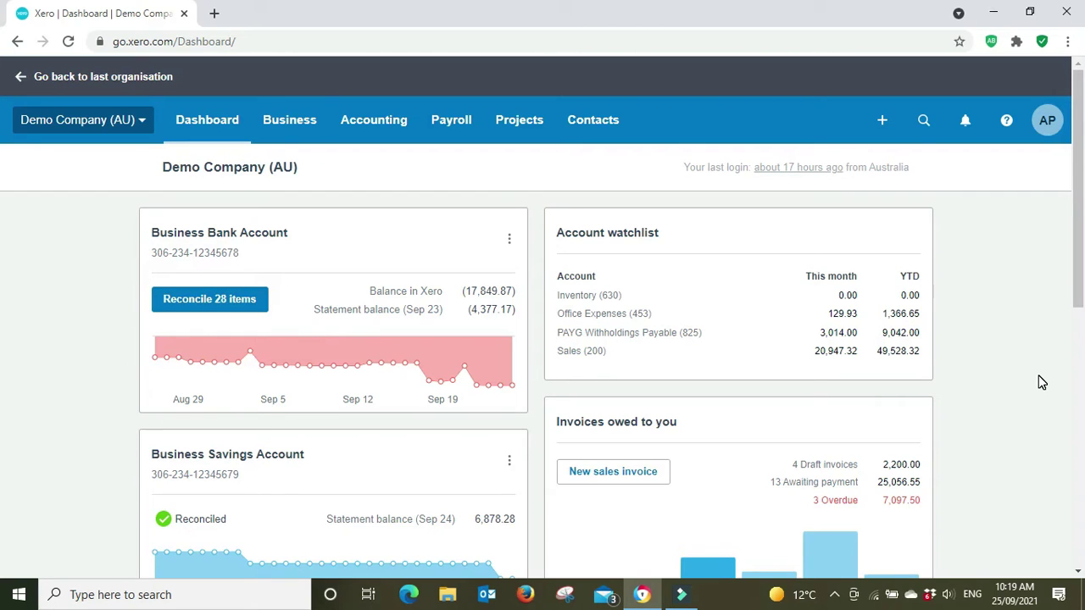
Step: Open the Organisation details page in the settings of Demo Company (AU)
{"action": "left_click", "coordinate": [140, 121]}
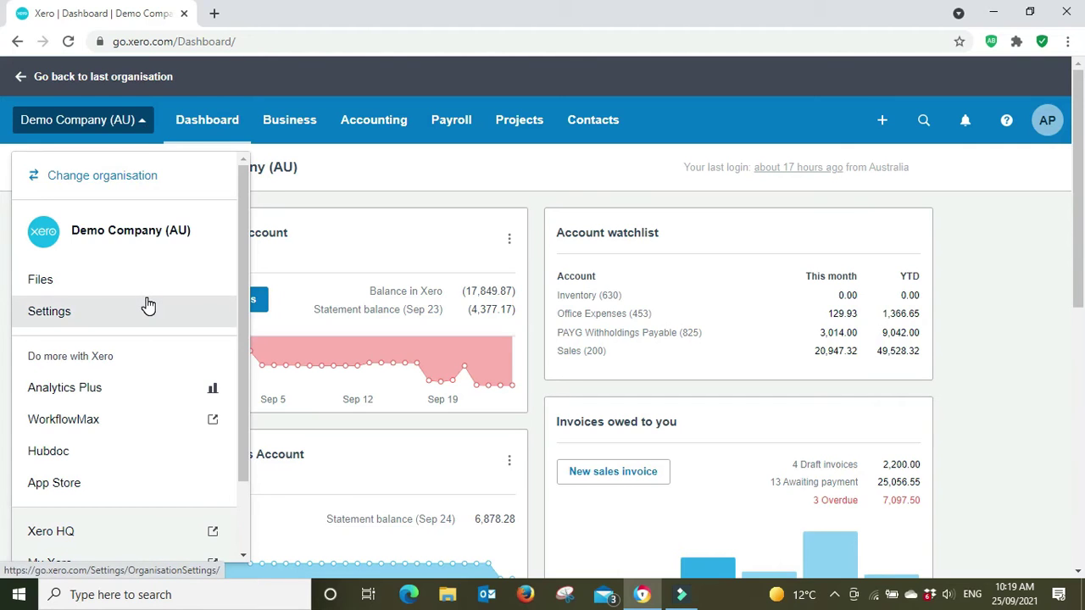
{"action": "left_click", "coordinate": [58, 311]}
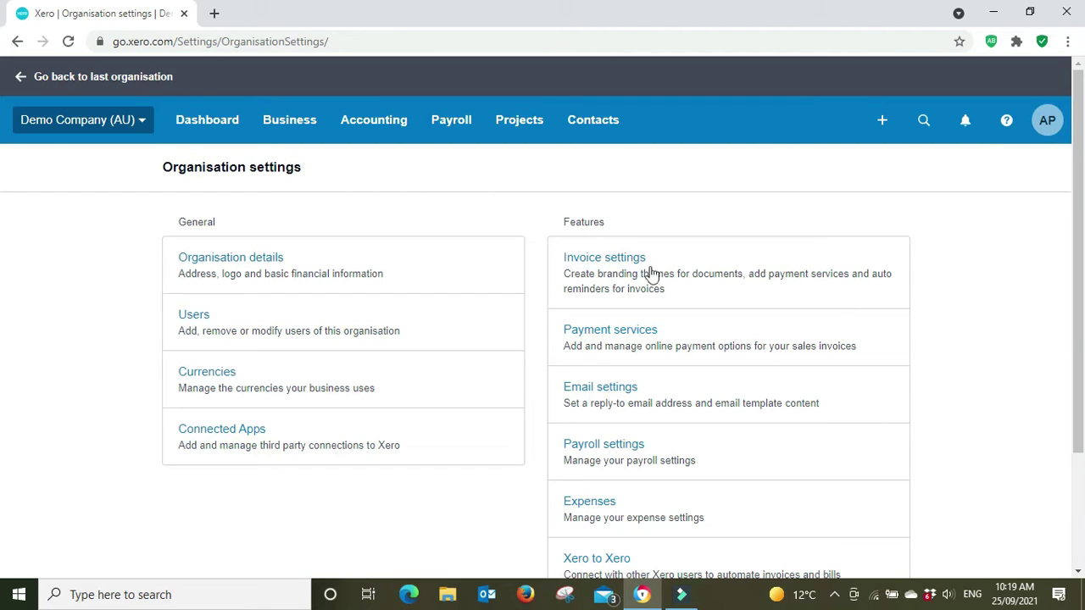
{"action": "left_click", "coordinate": [236, 261]}
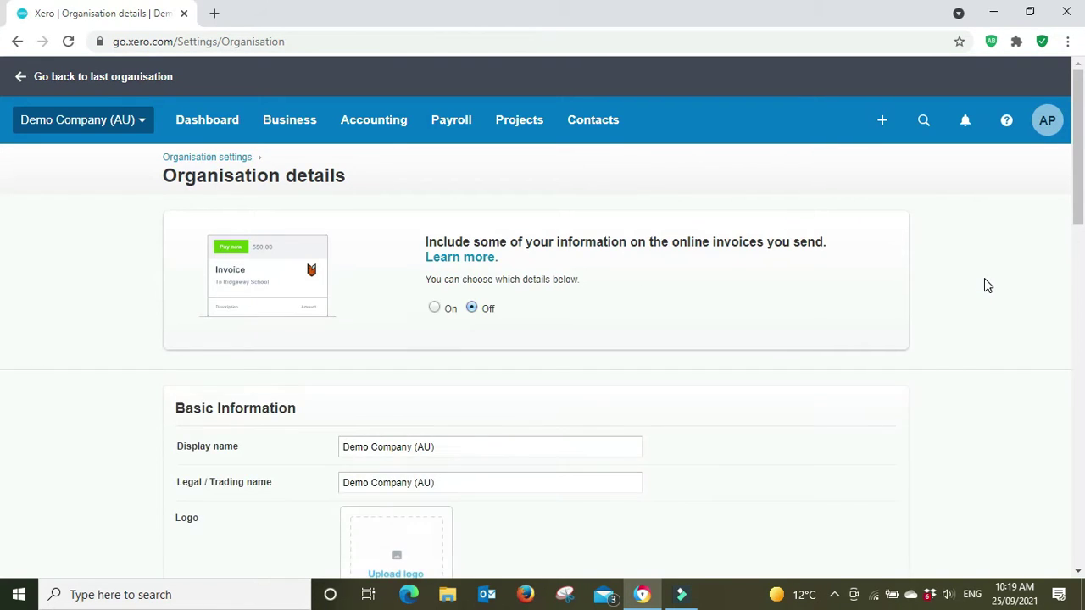
Step: Review the organisation's basic information and contact details, including the logo, organisation type, business number and address fields
{"action": "scroll", "coordinate": [986, 286], "scroll_direction": "down", "scroll_amount": 2}
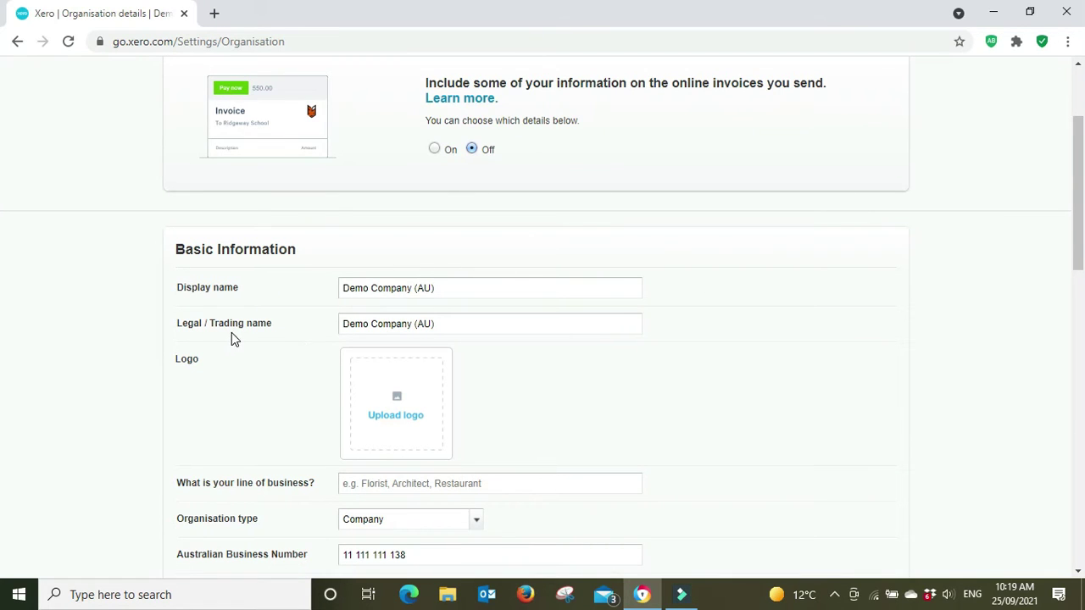
{"action": "scroll", "coordinate": [534, 333], "scroll_direction": "down", "scroll_amount": 1}
{"action": "scroll", "coordinate": [535, 333], "scroll_direction": "down", "scroll_amount": 1}
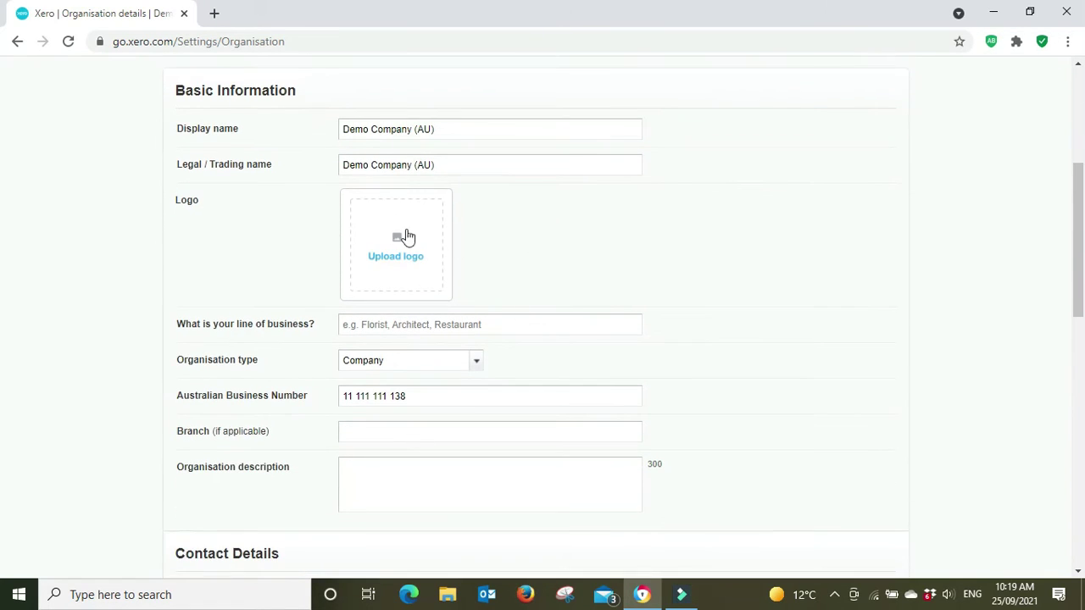
{"action": "scroll", "coordinate": [671, 361], "scroll_direction": "down", "scroll_amount": 5}
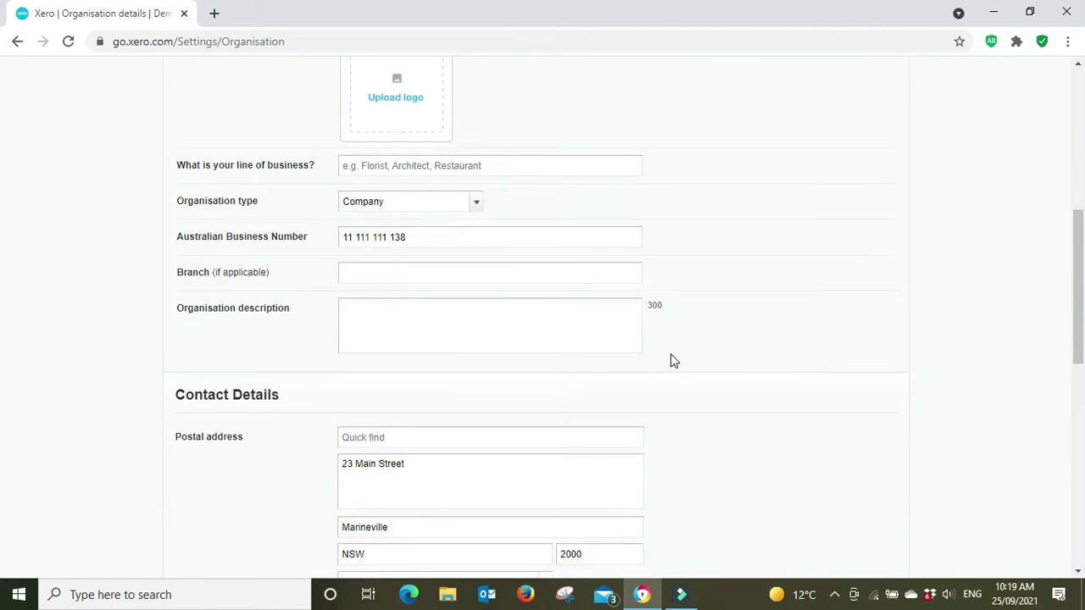
{"action": "scroll", "coordinate": [658, 355], "scroll_direction": "down", "scroll_amount": 4}
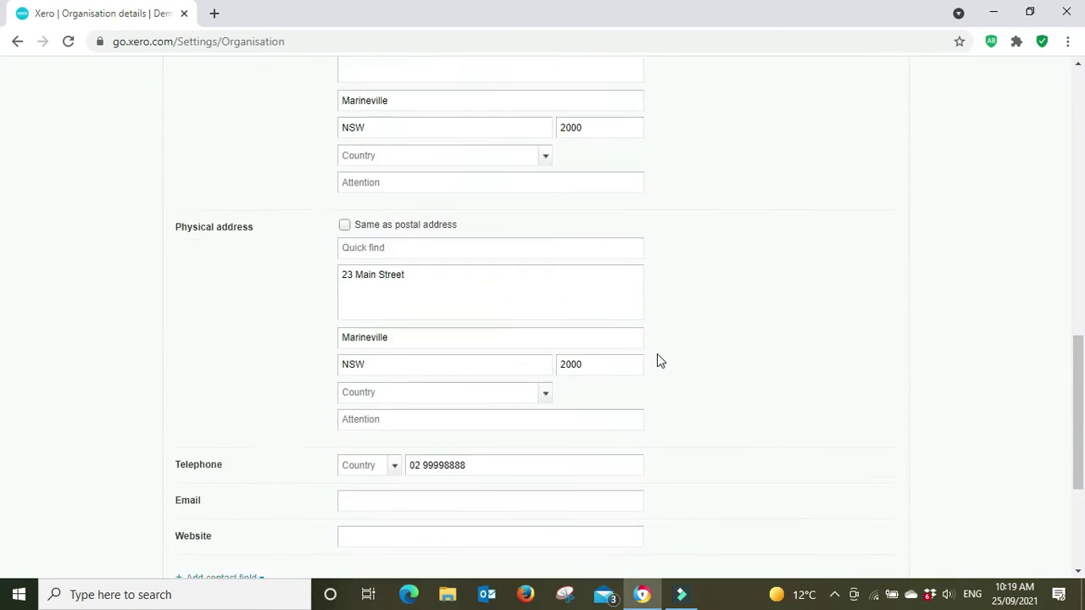
{"action": "scroll", "coordinate": [659, 360], "scroll_direction": "down", "scroll_amount": 2}
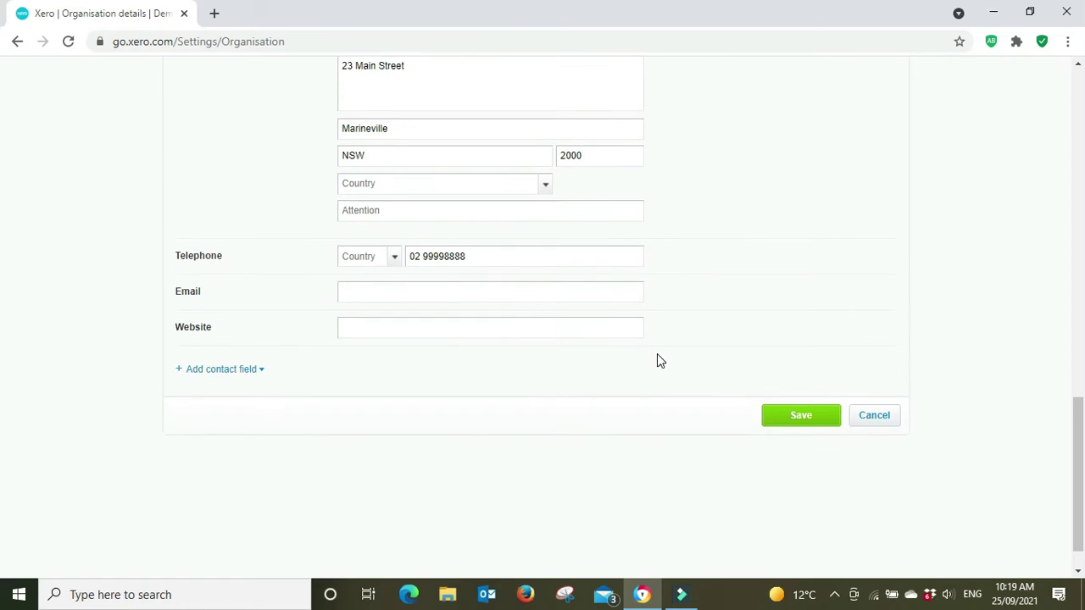
{"action": "scroll", "coordinate": [660, 360], "scroll_direction": "up", "scroll_amount": 9}
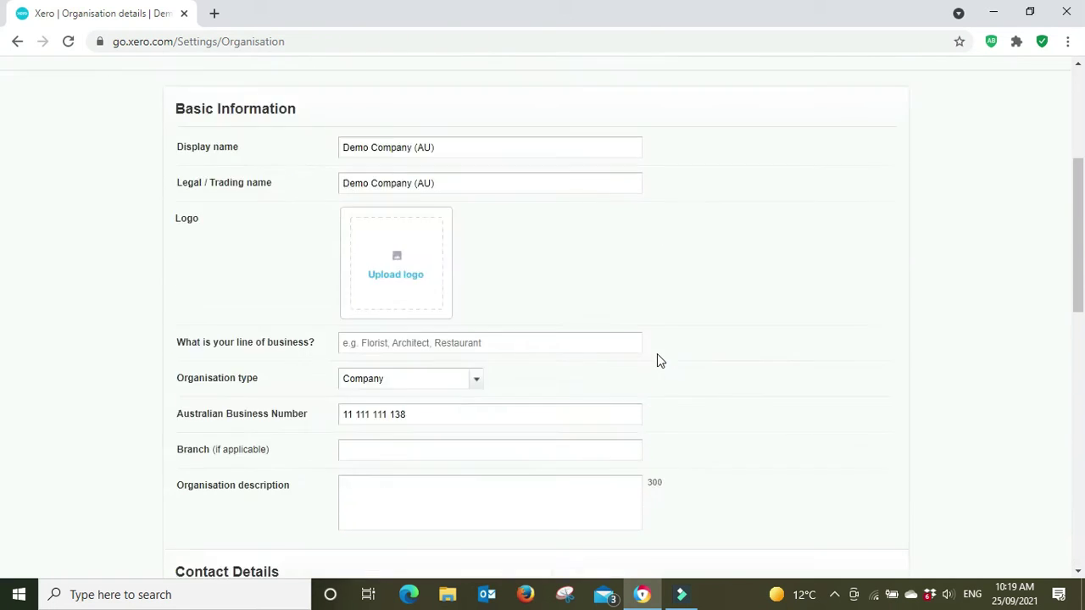
{"action": "scroll", "coordinate": [659, 359], "scroll_direction": "down", "scroll_amount": 4}
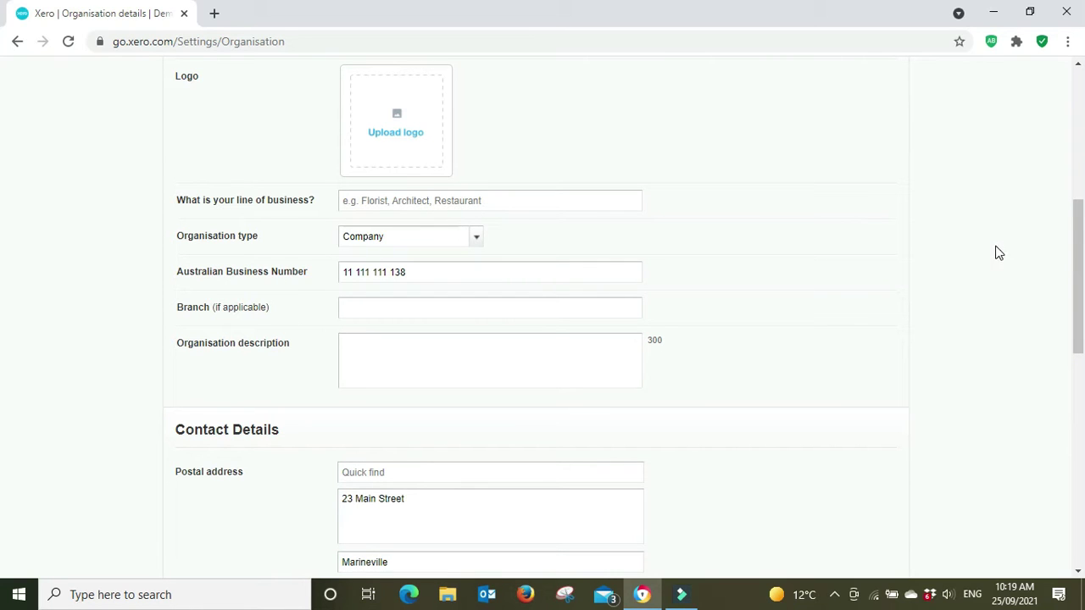
{"action": "scroll", "coordinate": [999, 253], "scroll_direction": "up", "scroll_amount": 5}
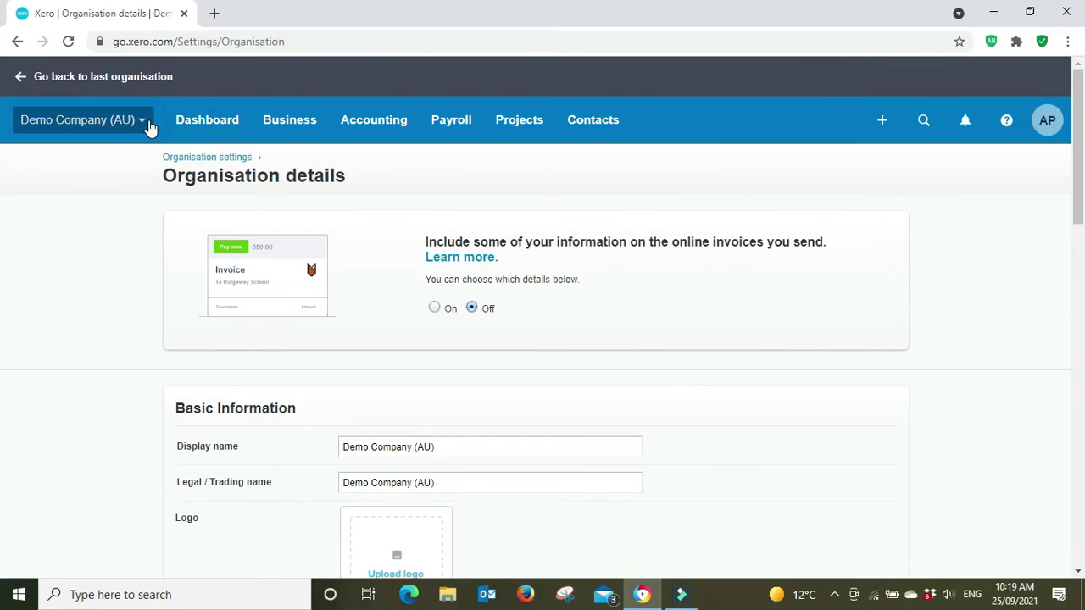
Step: Return to the organisation settings, view the connected apps and go on to the Xero App Store
{"action": "left_click", "coordinate": [208, 161]}
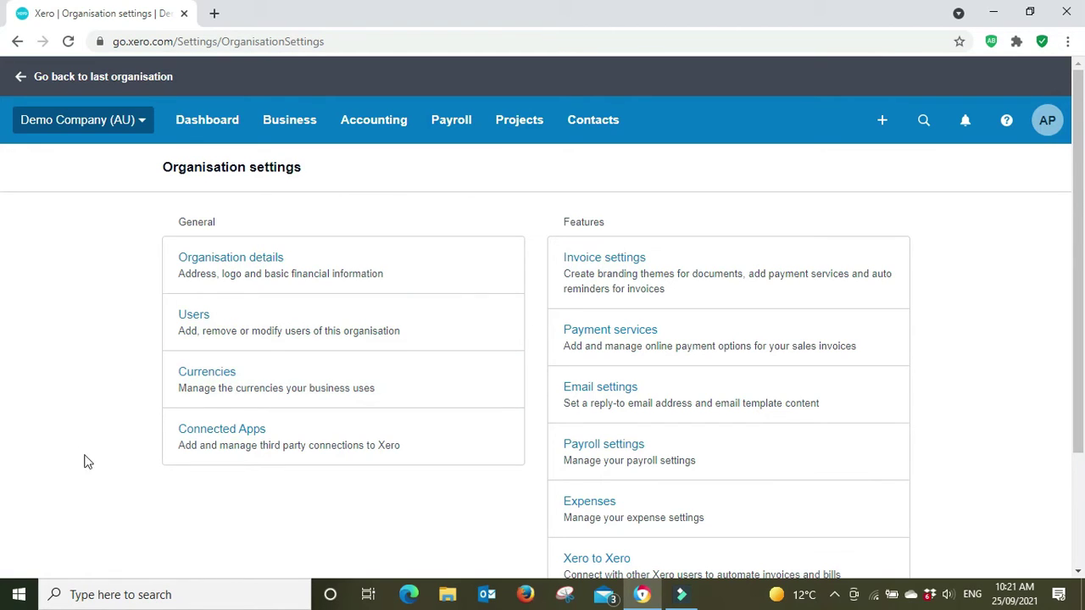
{"action": "left_click", "coordinate": [217, 434]}
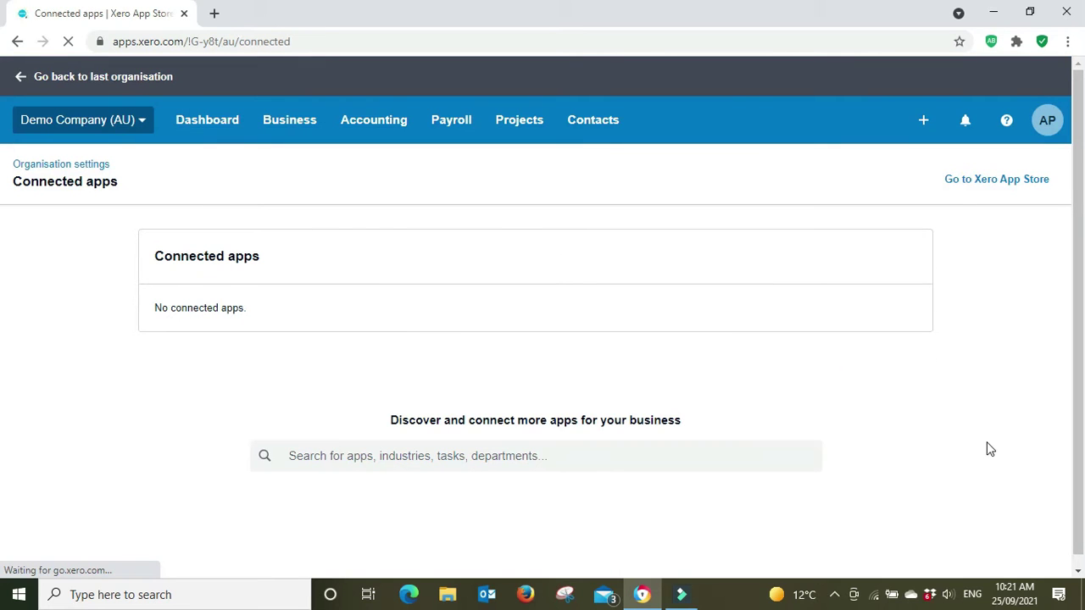
{"action": "left_click", "coordinate": [1004, 180]}
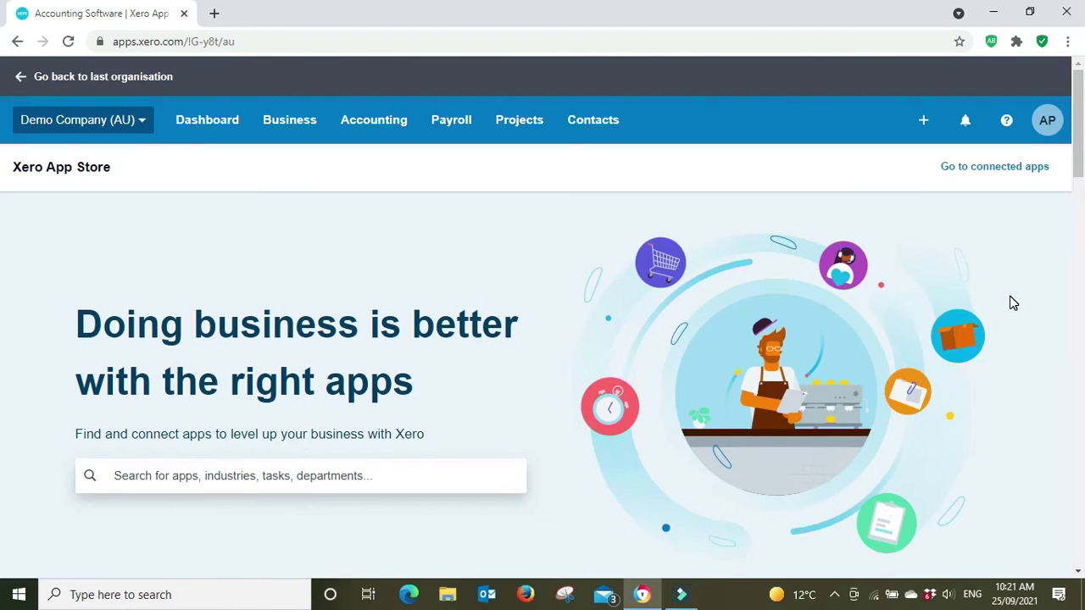
Step: Look through the App Store's Discover page, from the staff picks down to the Xero HQ apps
{"action": "scroll", "coordinate": [1011, 303], "scroll_direction": "down", "scroll_amount": 5}
{"action": "scroll", "coordinate": [1011, 303], "scroll_direction": "down", "scroll_amount": 1}
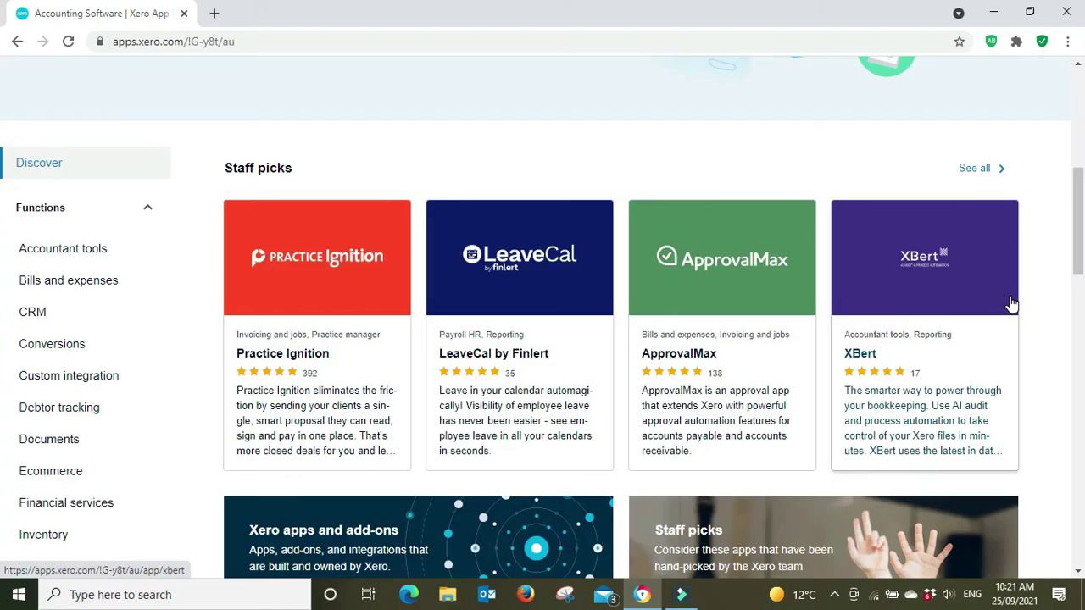
{"action": "scroll", "coordinate": [1011, 303], "scroll_direction": "down", "scroll_amount": 6}
{"action": "scroll", "coordinate": [1011, 302], "scroll_direction": "down", "scroll_amount": 9}
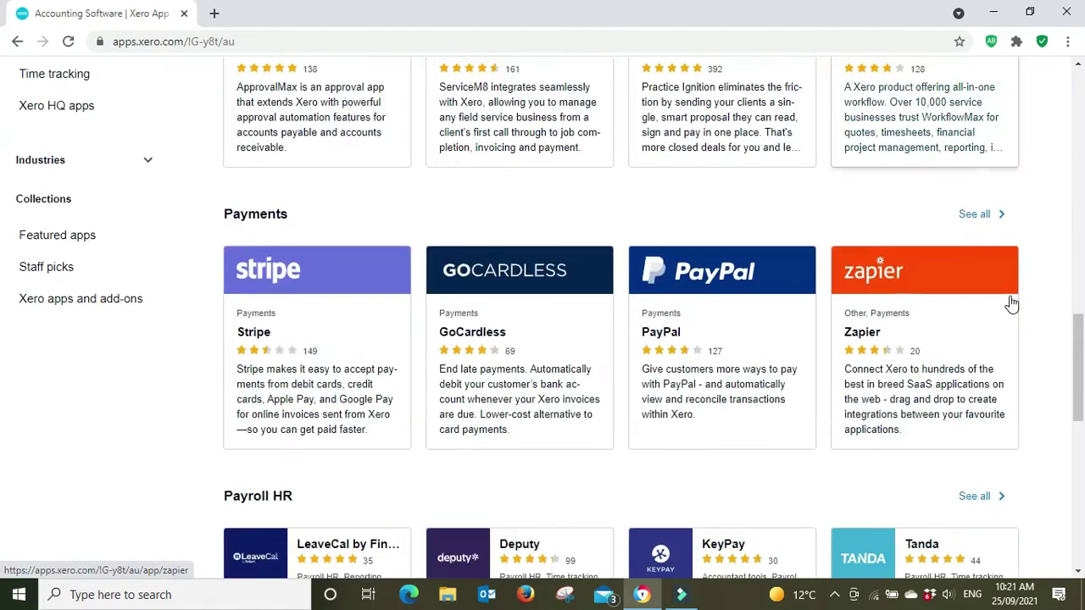
{"action": "scroll", "coordinate": [1012, 303], "scroll_direction": "down", "scroll_amount": 2}
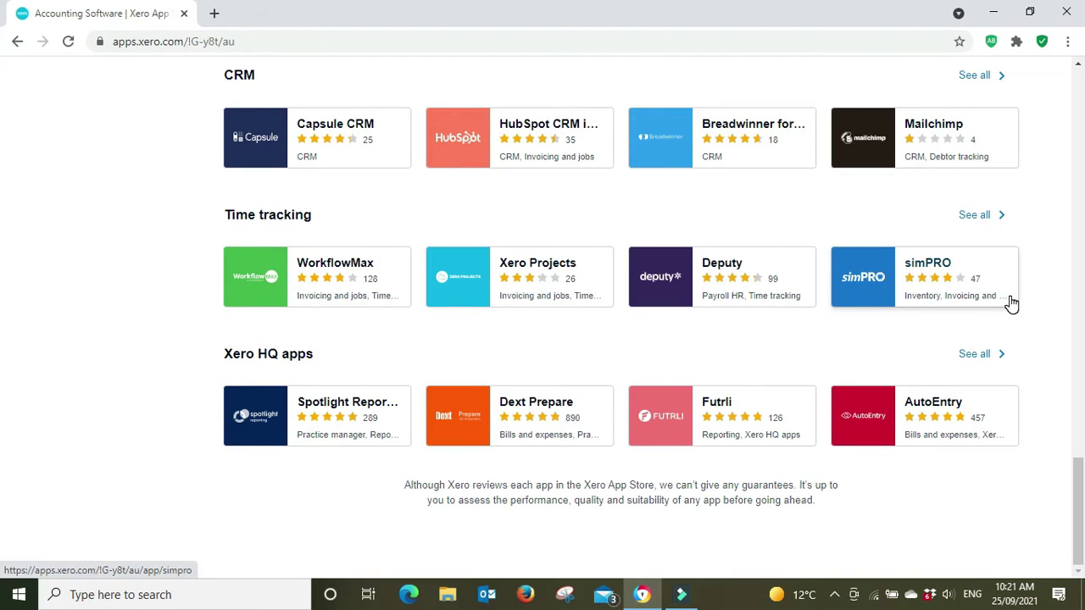
{"action": "scroll", "coordinate": [1011, 303], "scroll_direction": "up", "scroll_amount": 10}
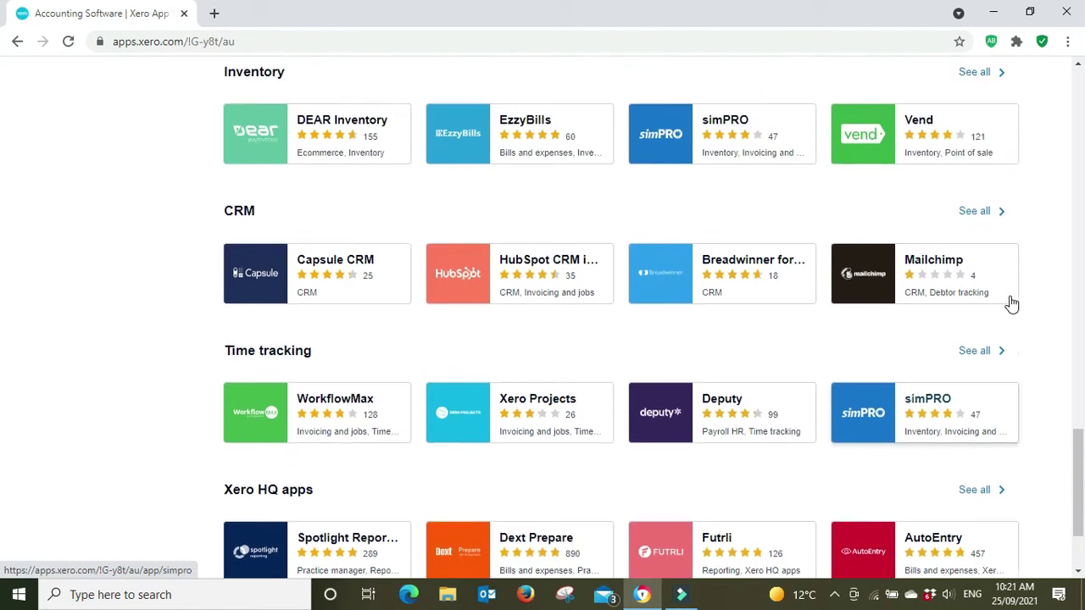
{"action": "scroll", "coordinate": [1012, 303], "scroll_direction": "up", "scroll_amount": 5}
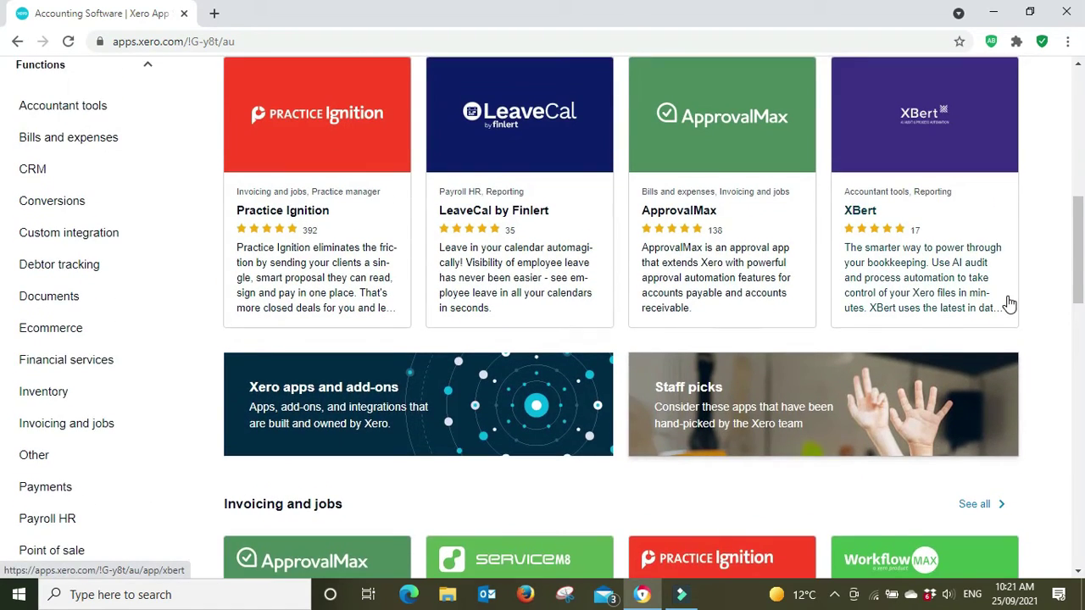
{"action": "scroll", "coordinate": [1009, 303], "scroll_direction": "up", "scroll_amount": 2}
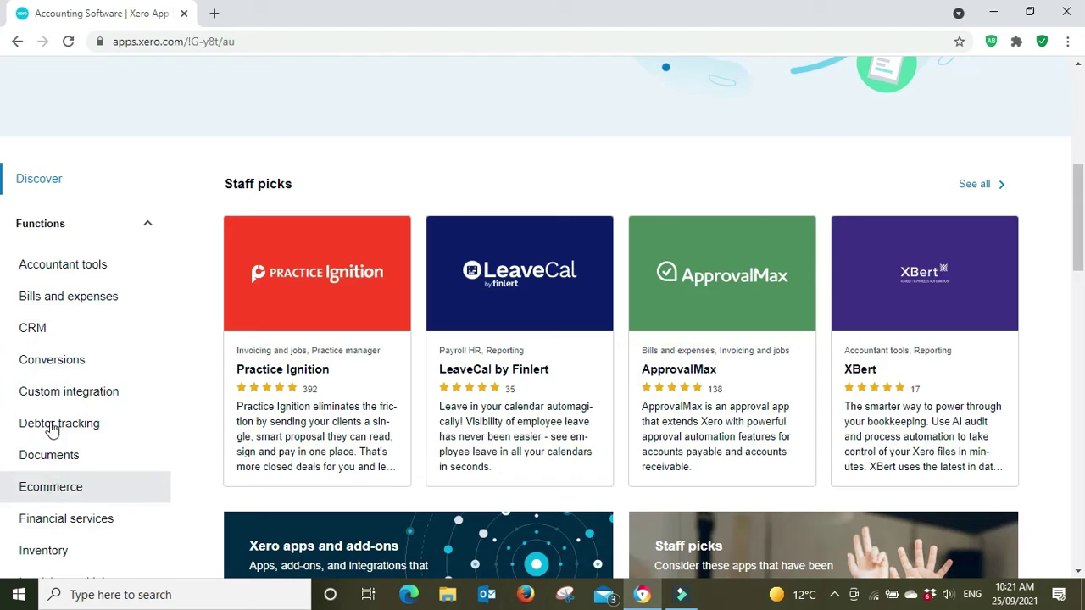
Step: Show the App Store's CRM category and look through the apps it offers
{"action": "left_click", "coordinate": [34, 332]}
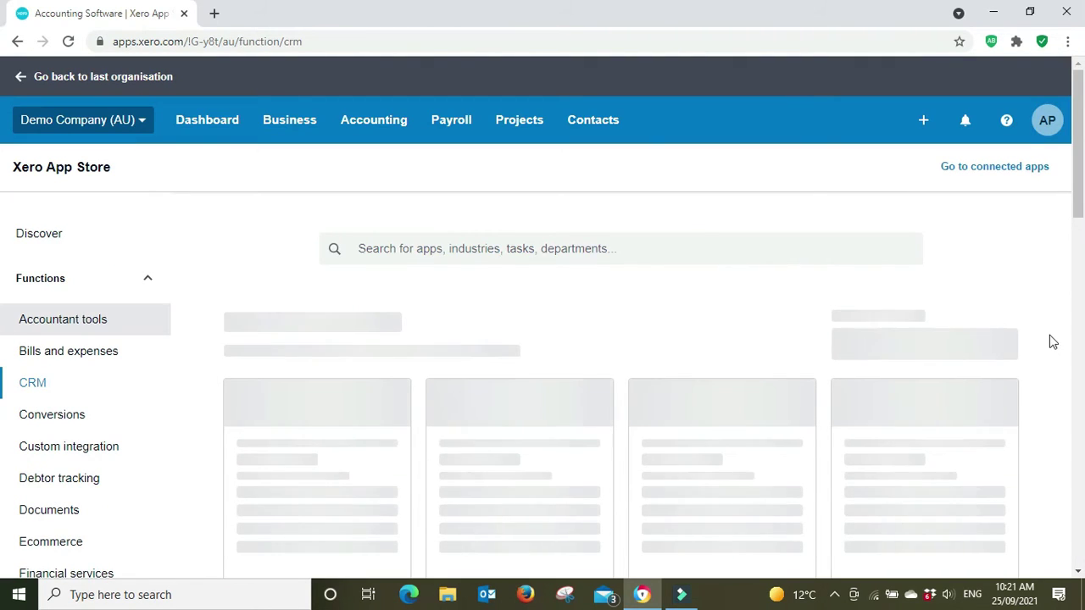
{"action": "scroll", "coordinate": [1053, 341], "scroll_direction": "down", "scroll_amount": 3}
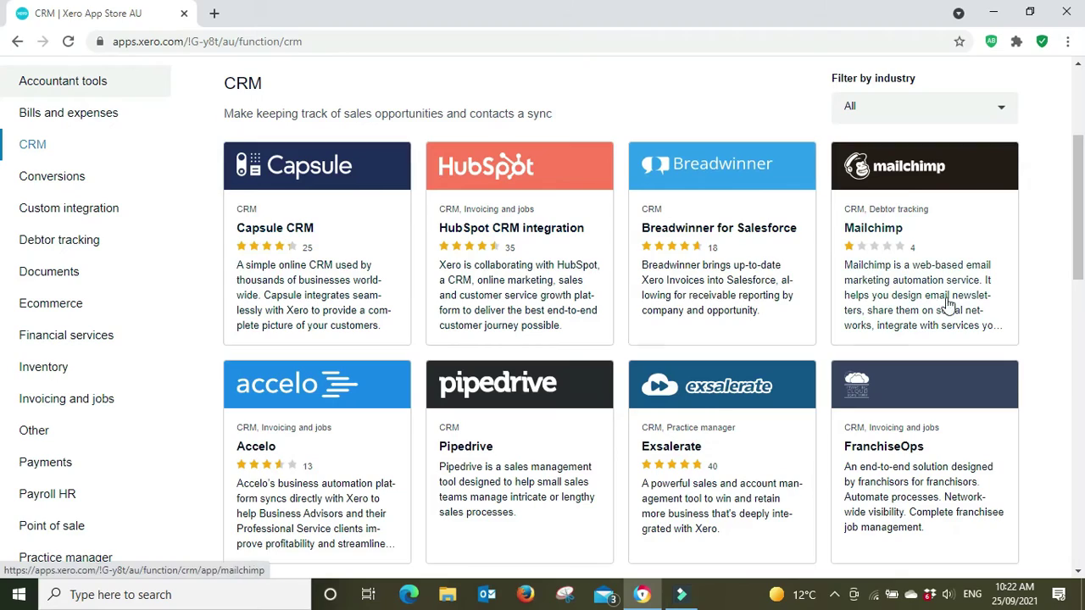
{"action": "scroll", "coordinate": [1018, 283], "scroll_direction": "down", "scroll_amount": 2}
{"action": "scroll", "coordinate": [1021, 286], "scroll_direction": "down", "scroll_amount": 3}
{"action": "scroll", "coordinate": [1022, 285], "scroll_direction": "down", "scroll_amount": 2}
{"action": "scroll", "coordinate": [1021, 286], "scroll_direction": "up", "scroll_amount": 6}
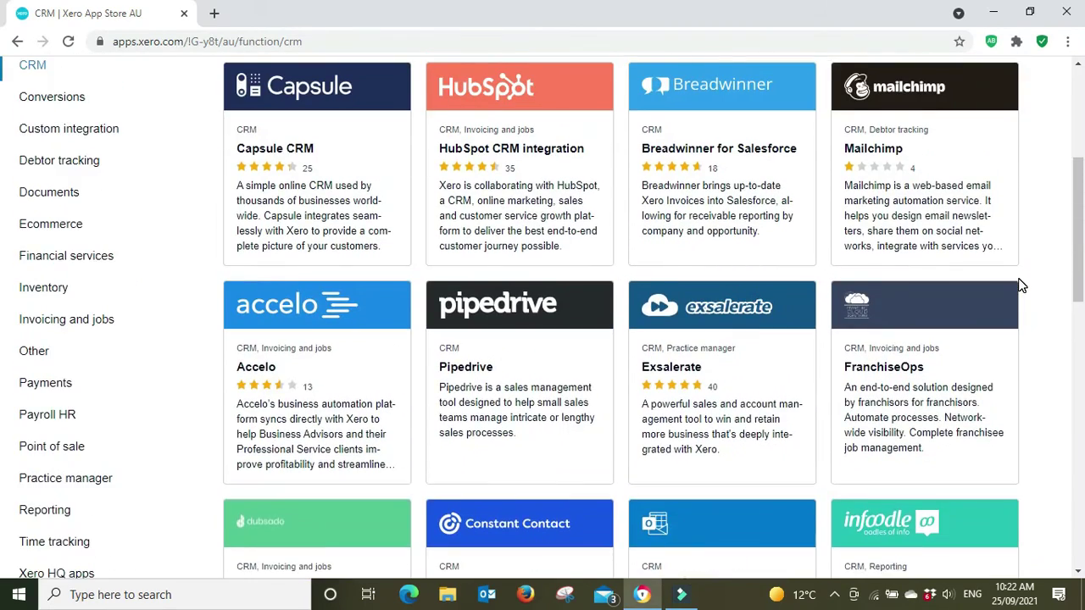
{"action": "scroll", "coordinate": [1021, 286], "scroll_direction": "up", "scroll_amount": 1}
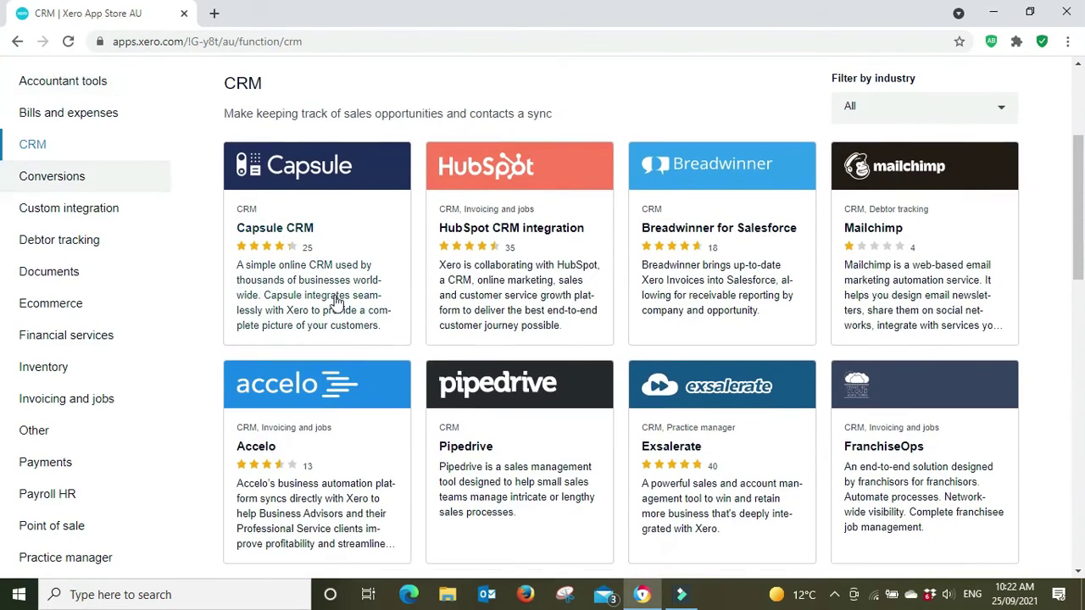
Step: Show the App Store's Ecommerce category and look through its apps
{"action": "left_click", "coordinate": [49, 303]}
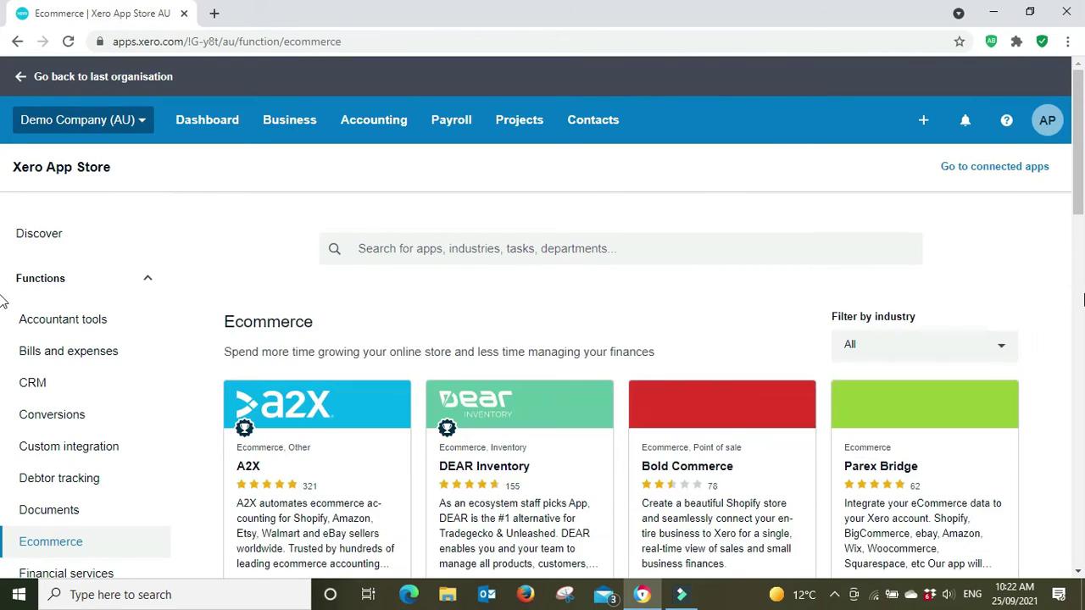
{"action": "scroll", "coordinate": [3, 301], "scroll_direction": "down", "scroll_amount": 5}
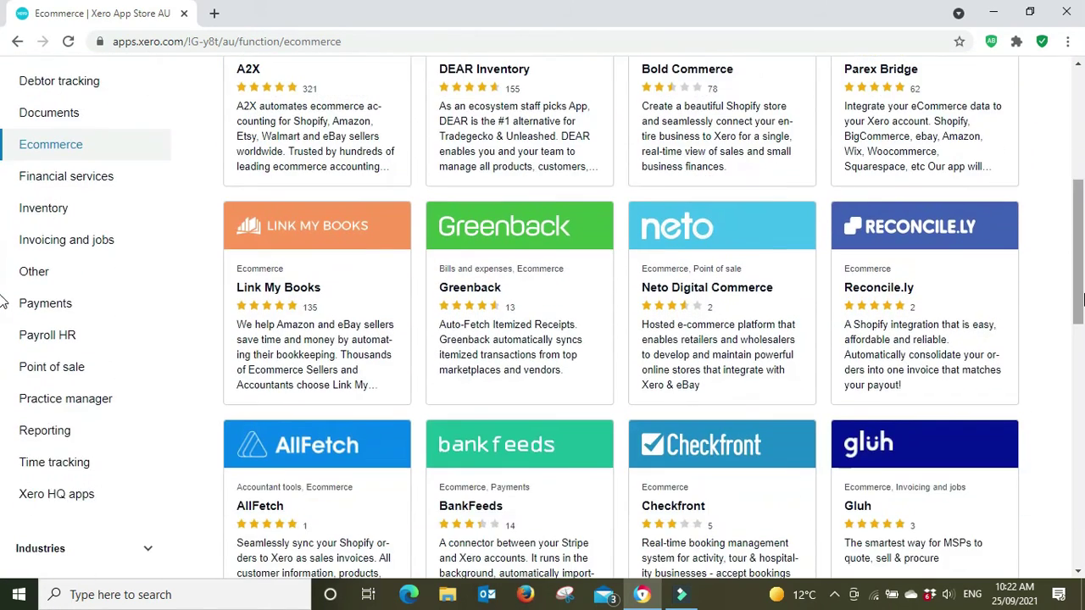
{"action": "scroll", "coordinate": [2, 301], "scroll_direction": "down", "scroll_amount": 1}
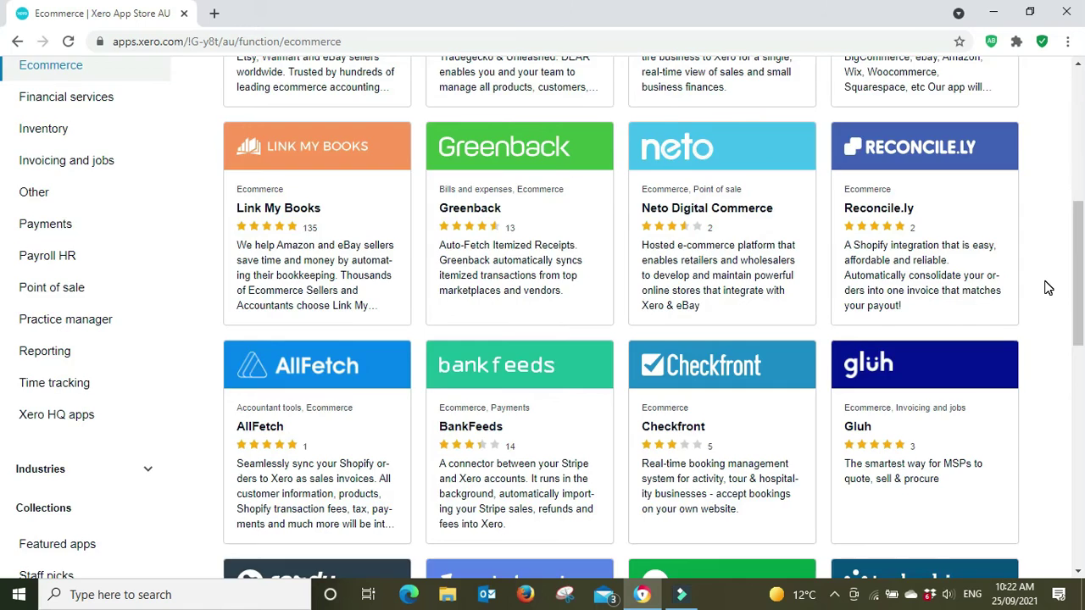
{"action": "scroll", "coordinate": [1049, 288], "scroll_direction": "up", "scroll_amount": 6}
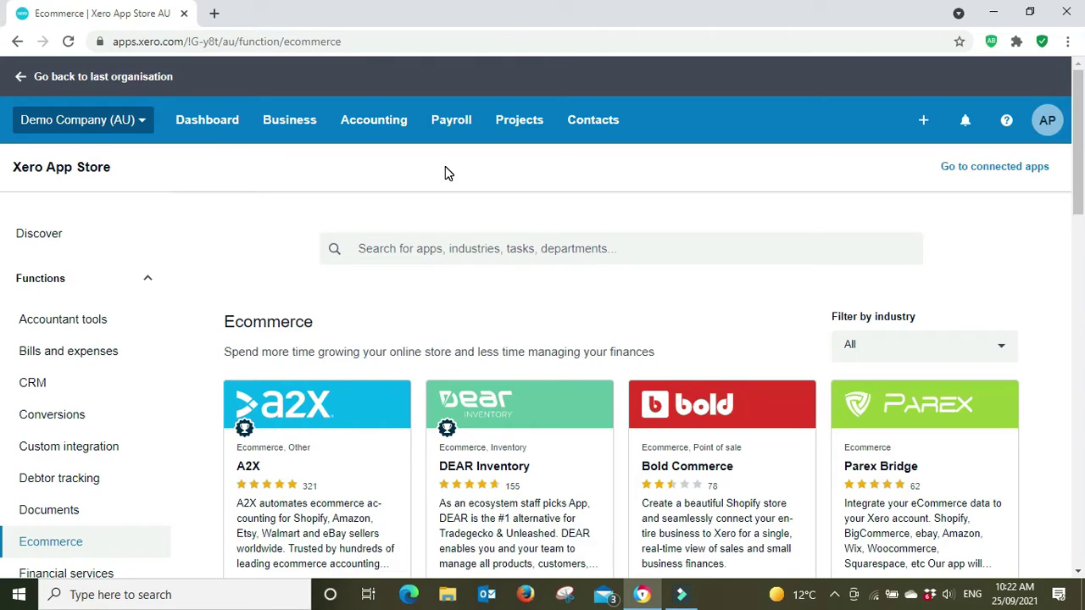
Step: Open the organisation's invoice settings and review the Standard, Special Projects and Very orange invoice! branding themes
{"action": "left_click", "coordinate": [140, 124]}
{"action": "left_click", "coordinate": [76, 312]}
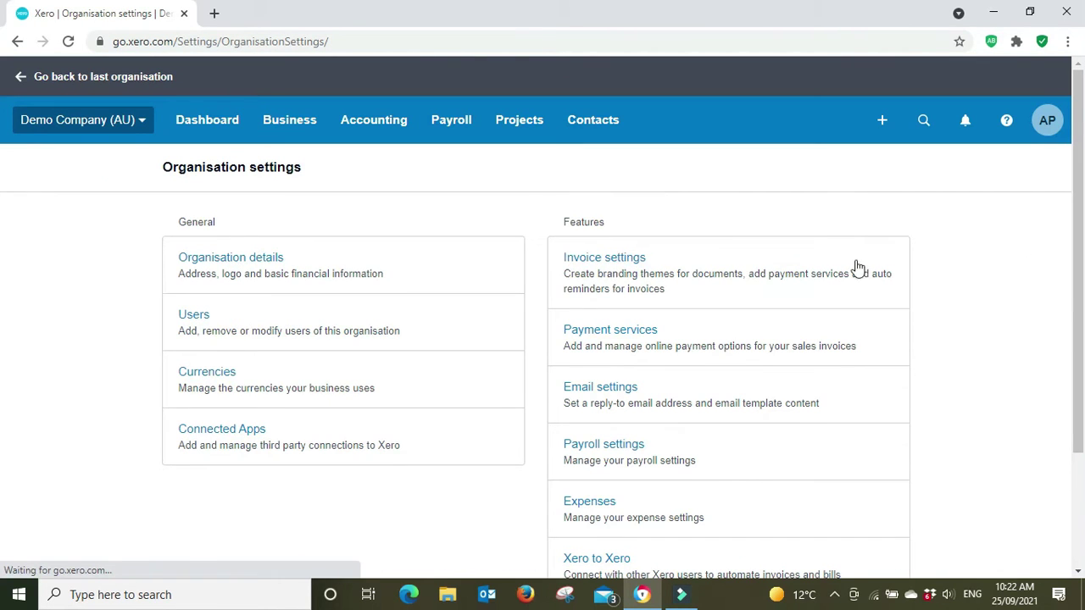
{"action": "left_click", "coordinate": [611, 266]}
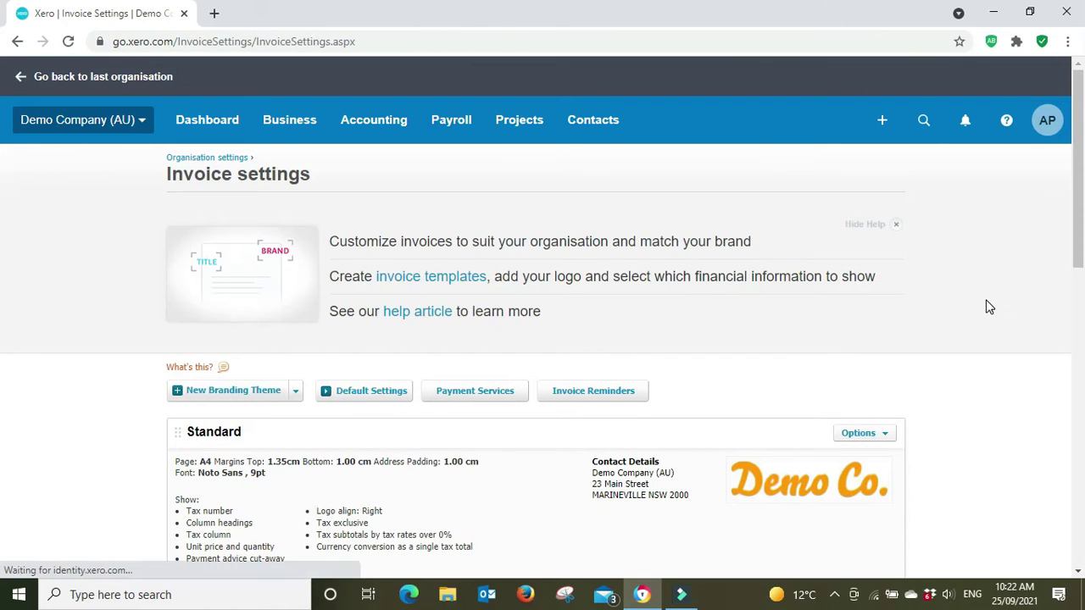
{"action": "scroll", "coordinate": [988, 306], "scroll_direction": "down", "scroll_amount": 3}
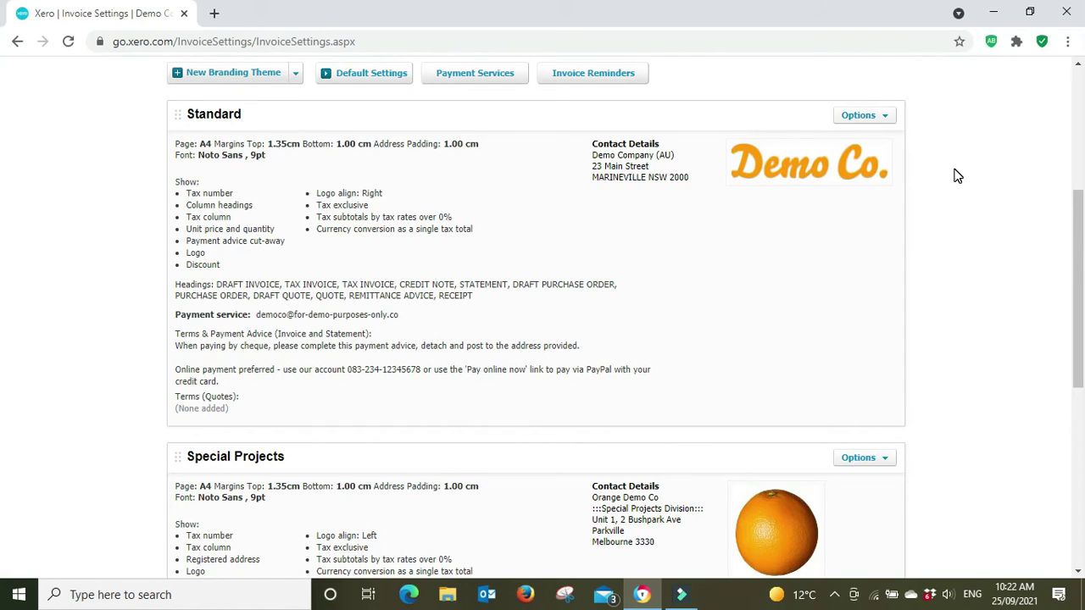
{"action": "scroll", "coordinate": [958, 176], "scroll_direction": "down", "scroll_amount": 3}
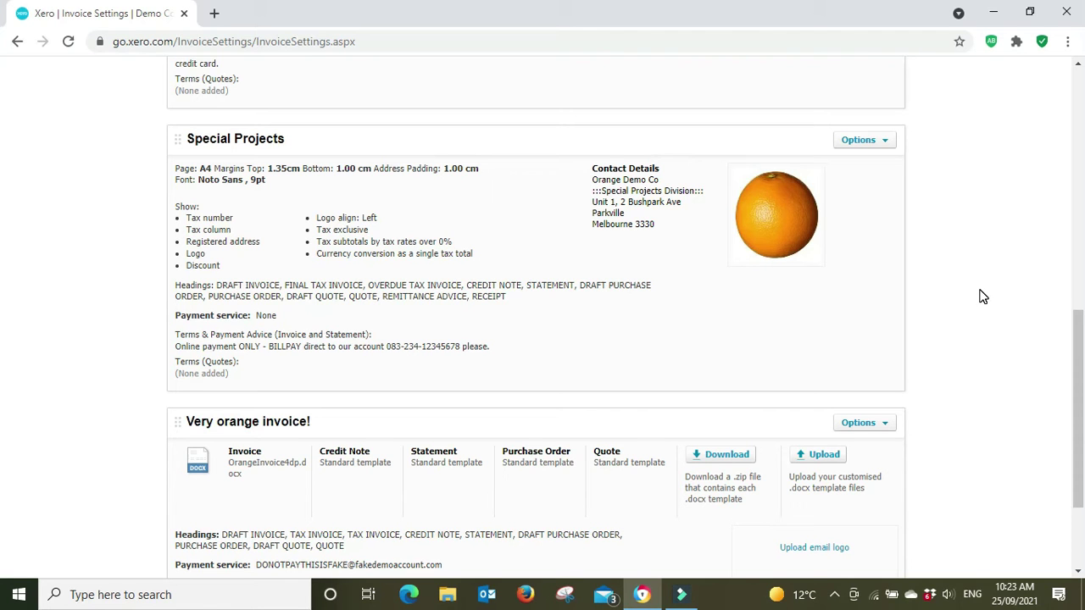
{"action": "scroll", "coordinate": [984, 297], "scroll_direction": "up", "scroll_amount": 5}
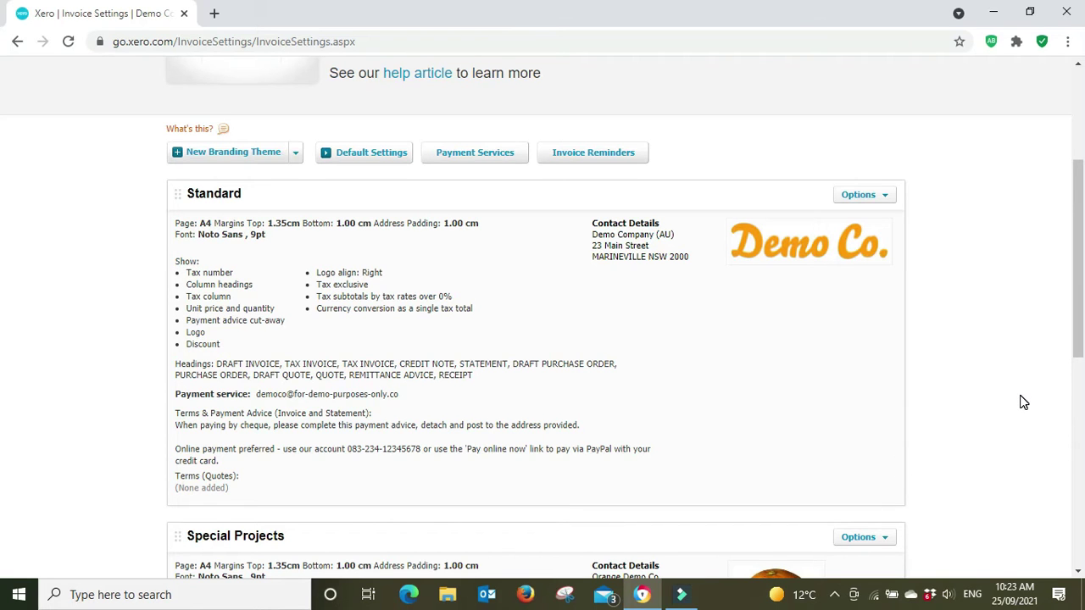
{"action": "scroll", "coordinate": [1022, 403], "scroll_direction": "down", "scroll_amount": 2}
{"action": "scroll", "coordinate": [1023, 402], "scroll_direction": "down", "scroll_amount": 3}
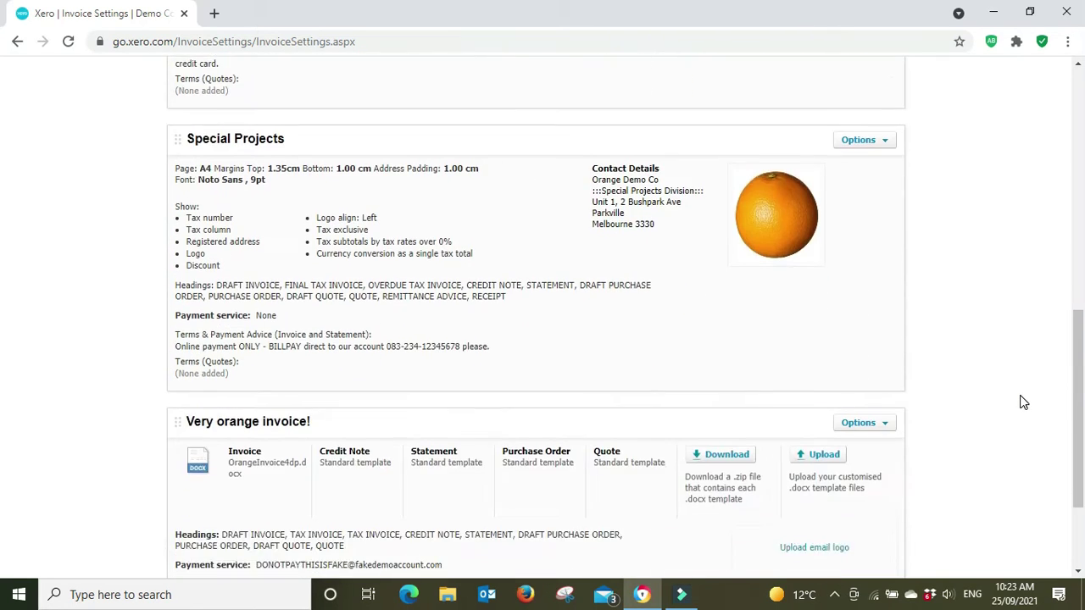
{"action": "scroll", "coordinate": [1023, 402], "scroll_direction": "up", "scroll_amount": 5}
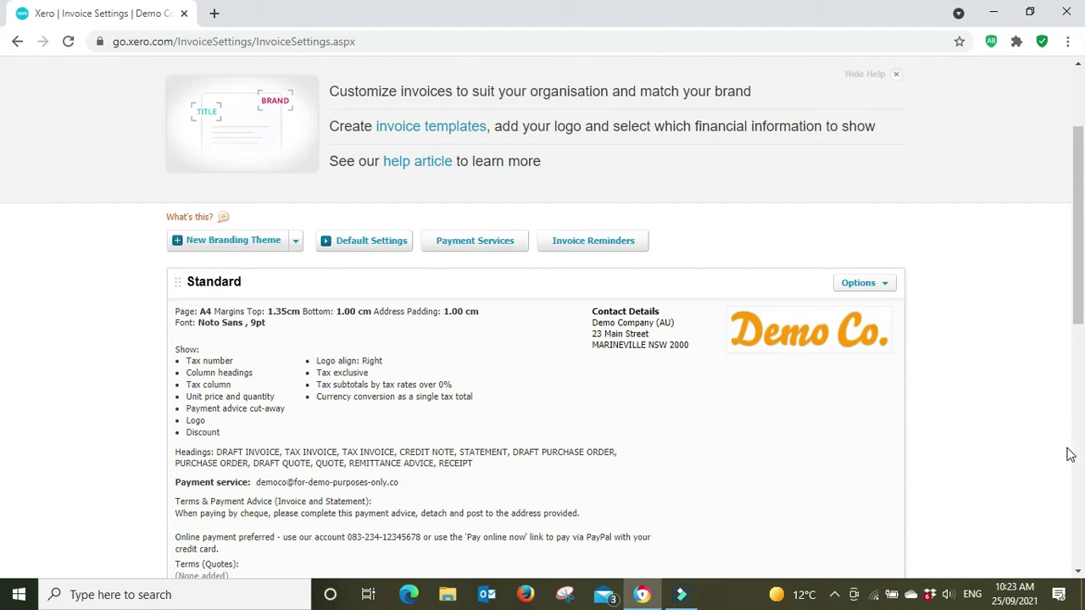
Step: Open the invoice Default Settings, review the payment terms, automatic sequencing and quote expiry options, and close them without saving
{"action": "left_click", "coordinate": [381, 242]}
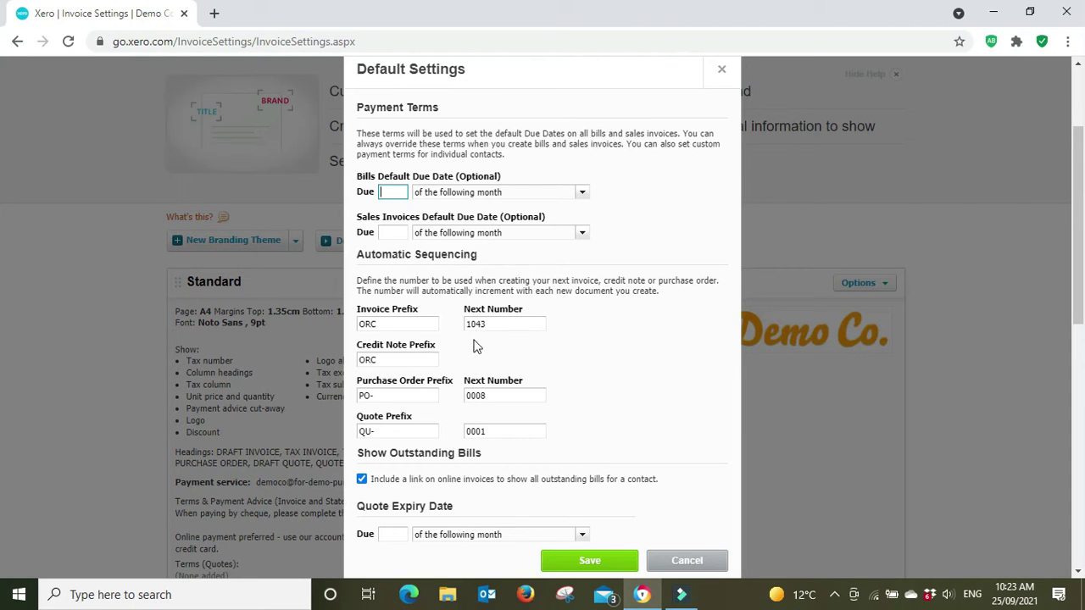
{"action": "scroll", "coordinate": [607, 328], "scroll_direction": "down", "scroll_amount": 2}
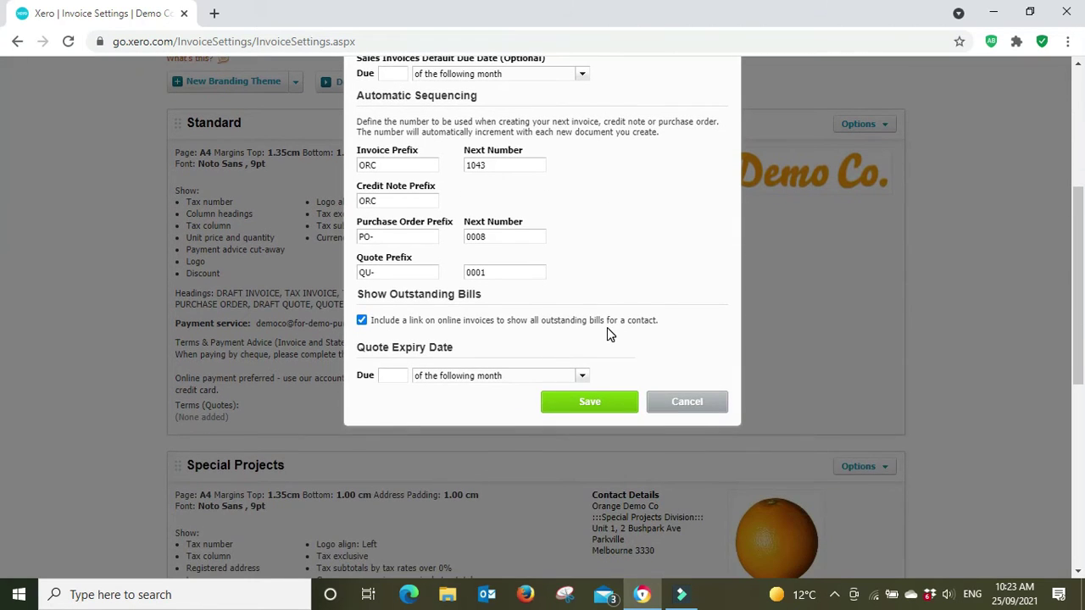
{"action": "left_click", "coordinate": [689, 402]}
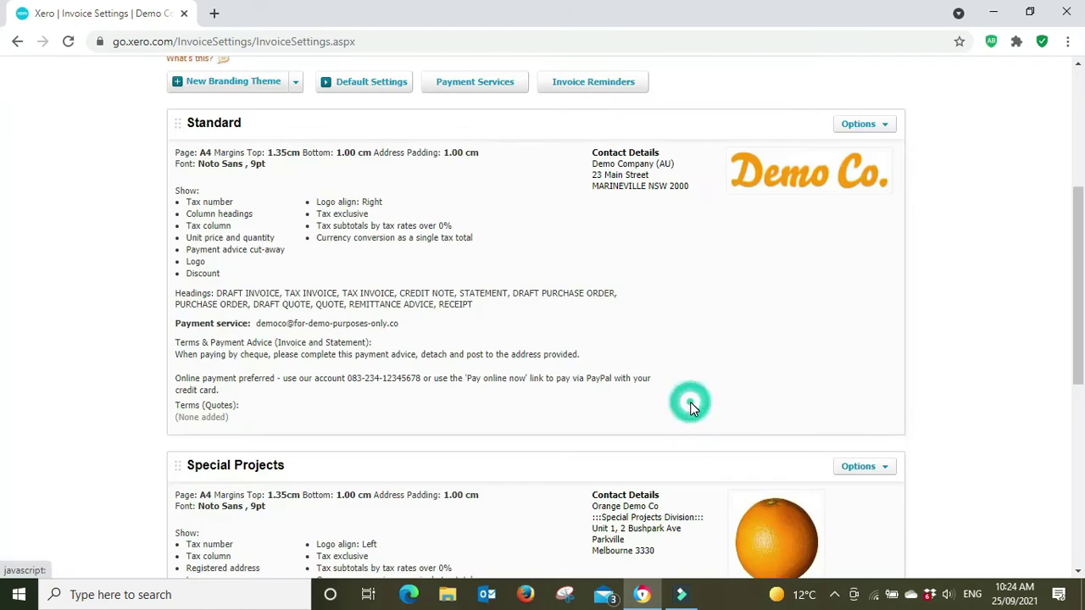
Step: Open the payment services and review the connected services plus the Stripe, GoCardless, PayPal and other payment options
{"action": "scroll", "coordinate": [458, 208], "scroll_direction": "up", "scroll_amount": 1}
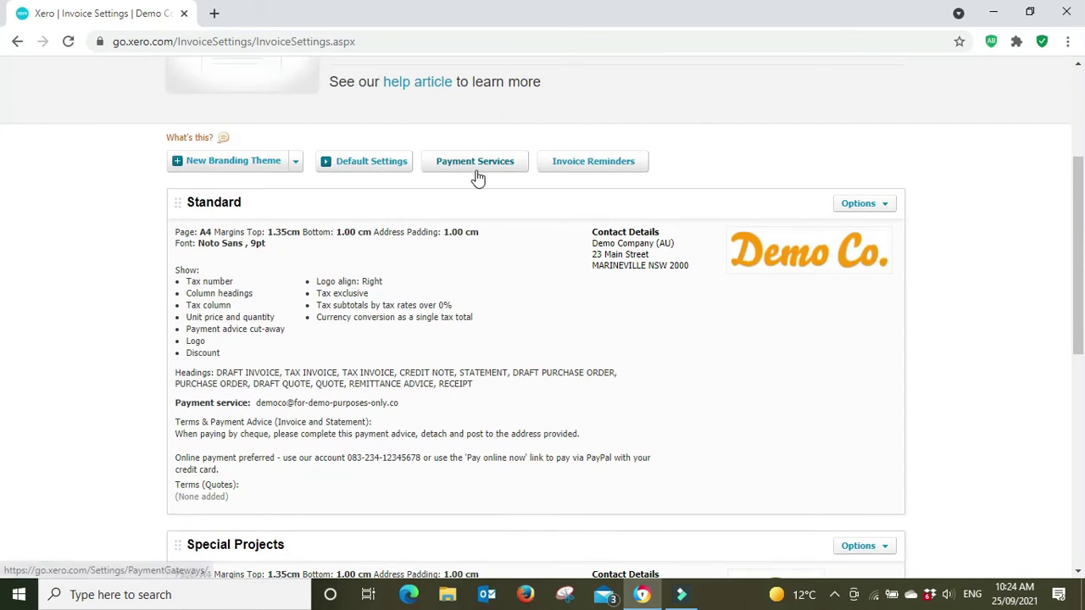
{"action": "left_click", "coordinate": [475, 164]}
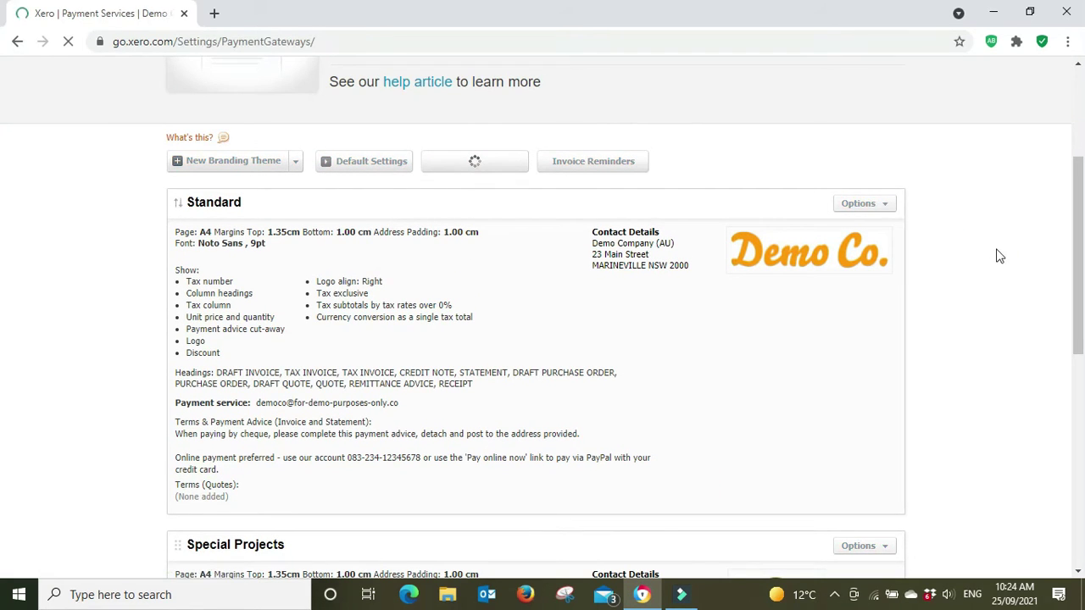
{"action": "scroll", "coordinate": [925, 249], "scroll_direction": "down", "scroll_amount": 1}
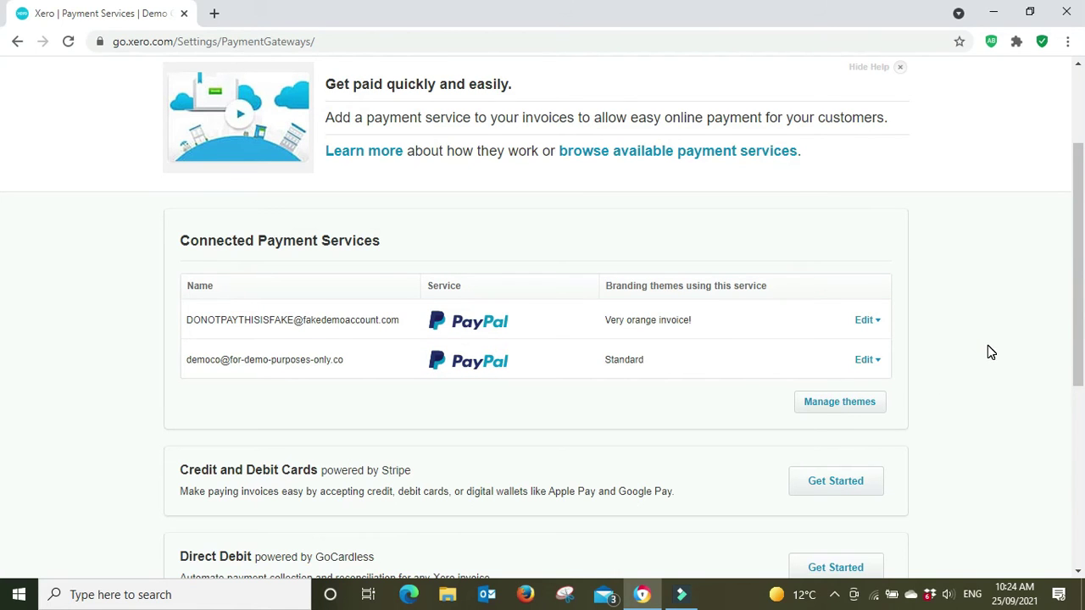
{"action": "scroll", "coordinate": [988, 346], "scroll_direction": "down", "scroll_amount": 2}
{"action": "scroll", "coordinate": [988, 346], "scroll_direction": "down", "scroll_amount": 2}
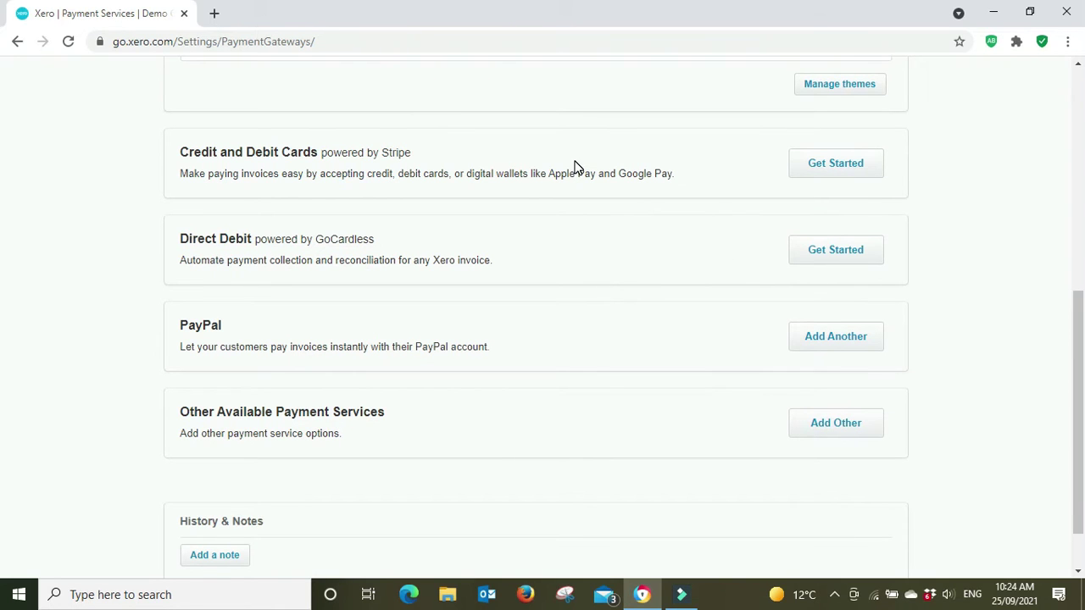
{"action": "scroll", "coordinate": [982, 285], "scroll_direction": "up", "scroll_amount": 5}
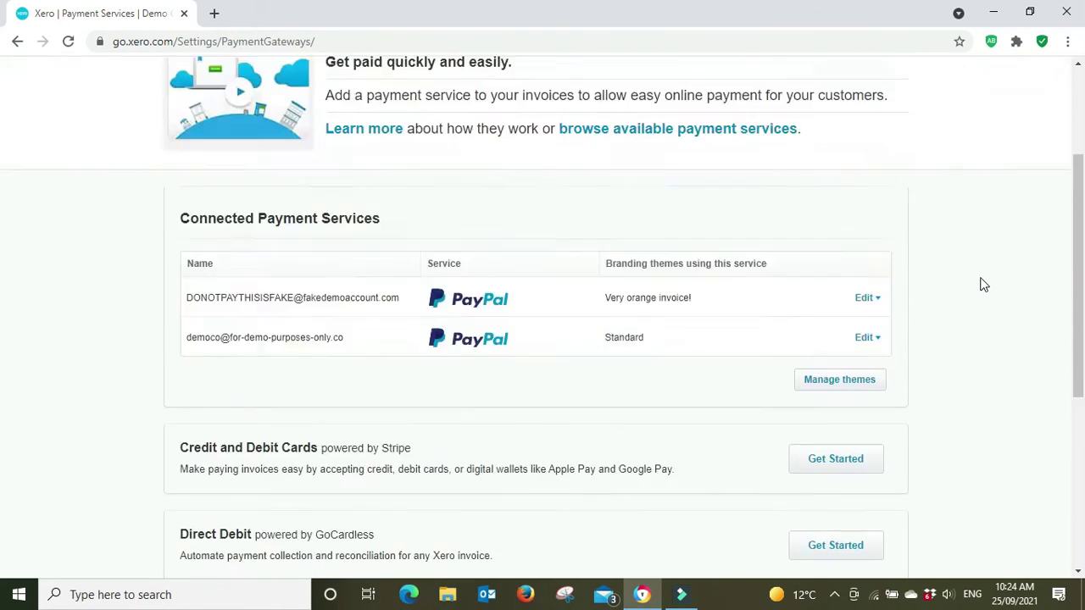
Step: Return to the invoice settings, show the new branding theme types, and look over the Standard and Special Projects themes
{"action": "left_click", "coordinate": [276, 157]}
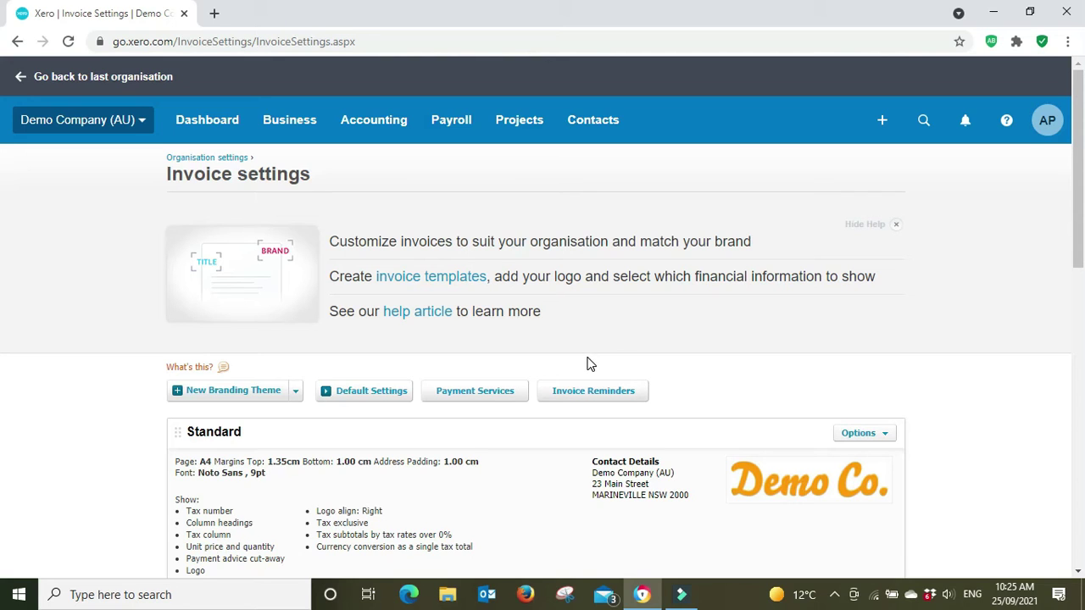
{"action": "left_click", "coordinate": [295, 390]}
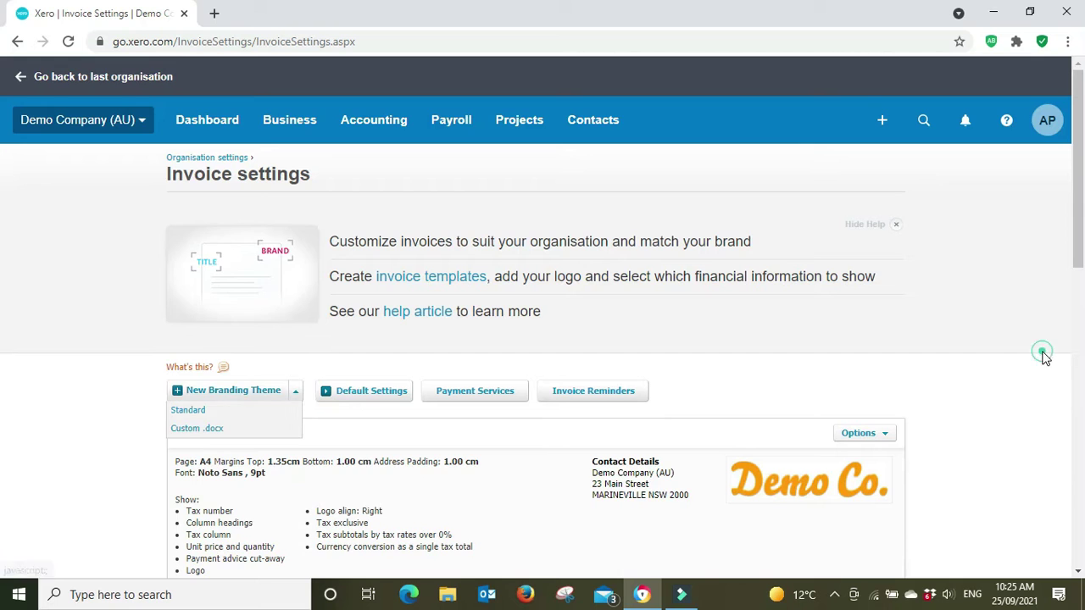
{"action": "scroll", "coordinate": [1030, 354], "scroll_direction": "down", "scroll_amount": 3}
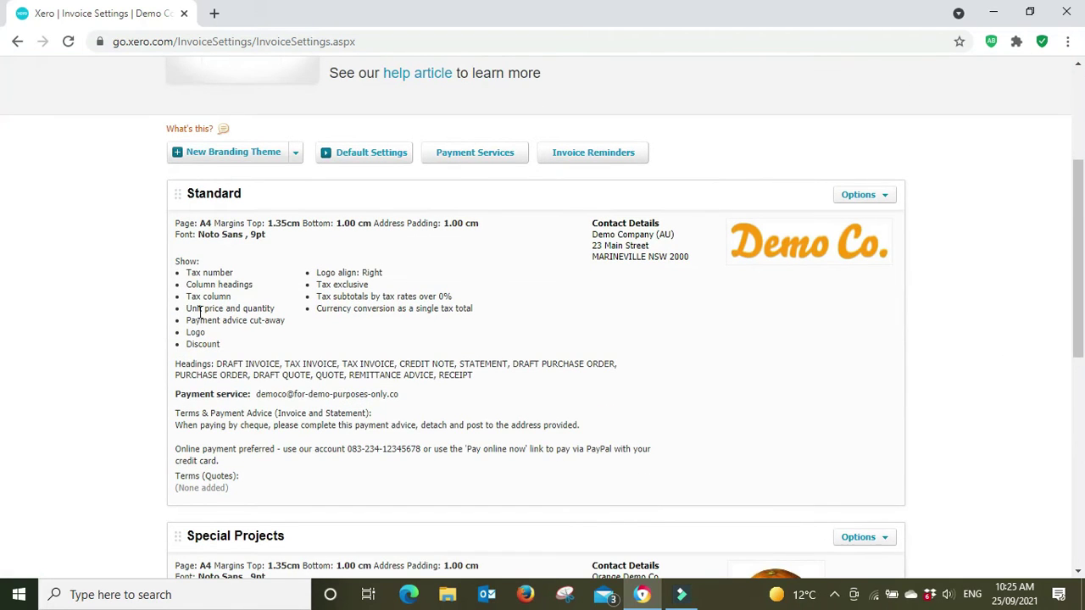
{"action": "scroll", "coordinate": [932, 364], "scroll_direction": "down", "scroll_amount": 3}
{"action": "scroll", "coordinate": [993, 499], "scroll_direction": "up", "scroll_amount": 6}
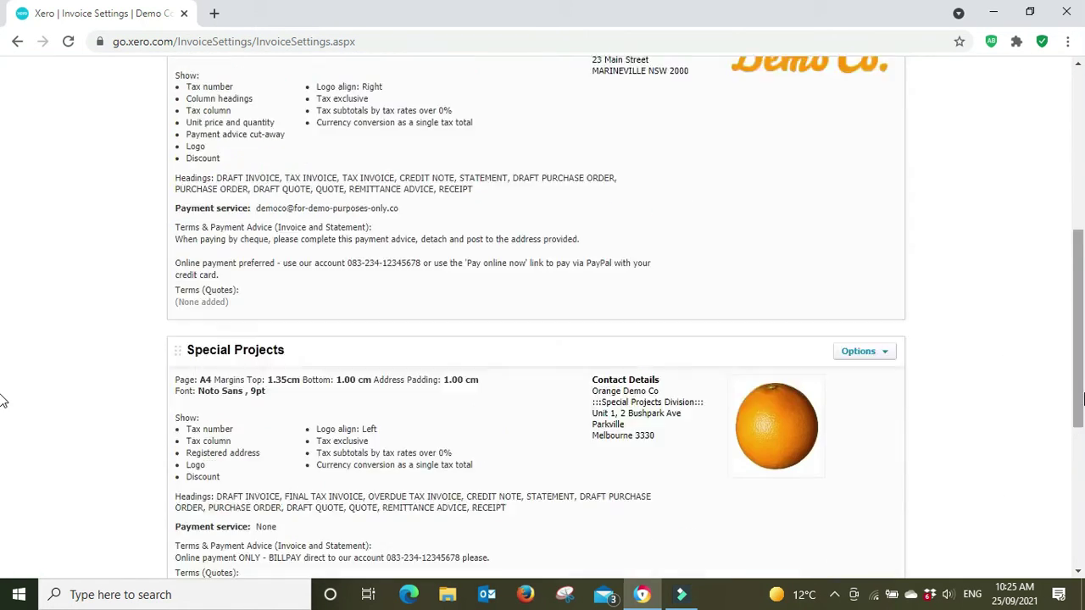
Step: Go back to the organisation settings, open the email settings and expand the list of email templates
{"action": "left_click", "coordinate": [200, 157]}
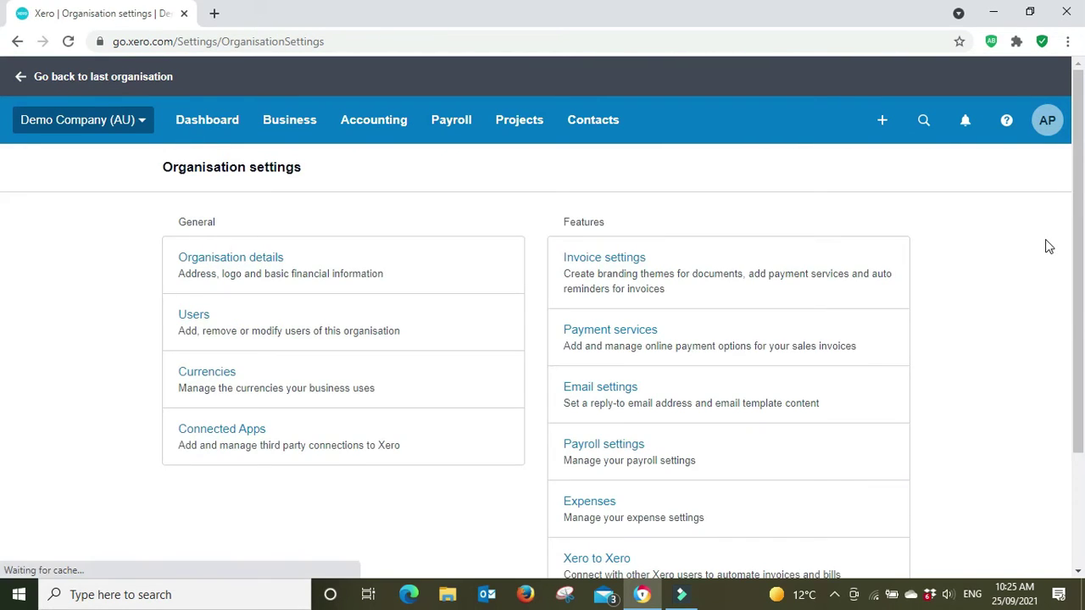
{"action": "left_click", "coordinate": [610, 330]}
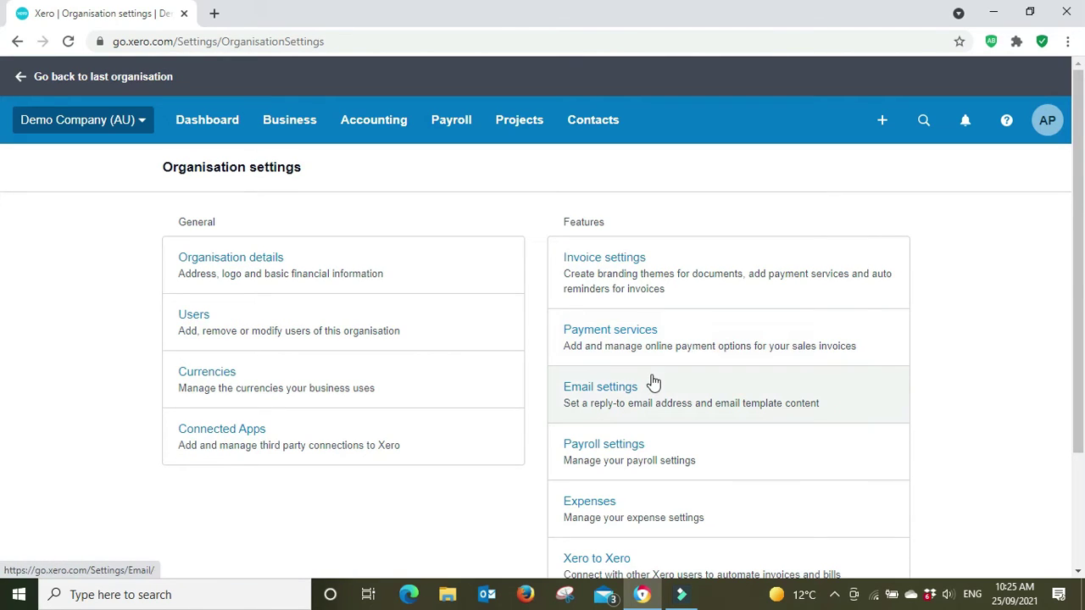
{"action": "left_click", "coordinate": [602, 398]}
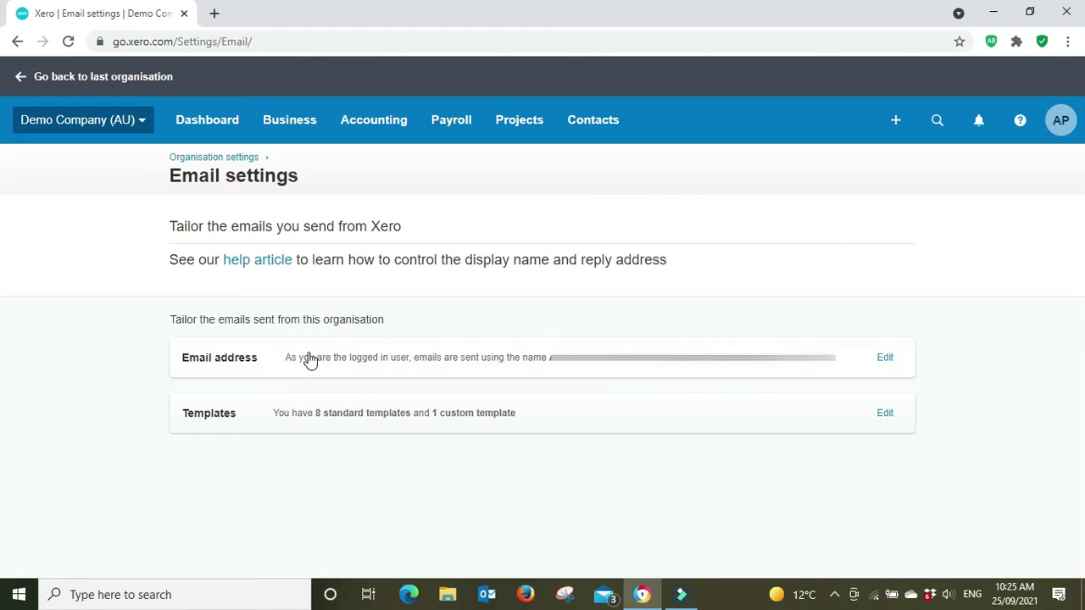
{"action": "left_click", "coordinate": [885, 413]}
{"action": "scroll", "coordinate": [950, 394], "scroll_direction": "down", "scroll_amount": 3}
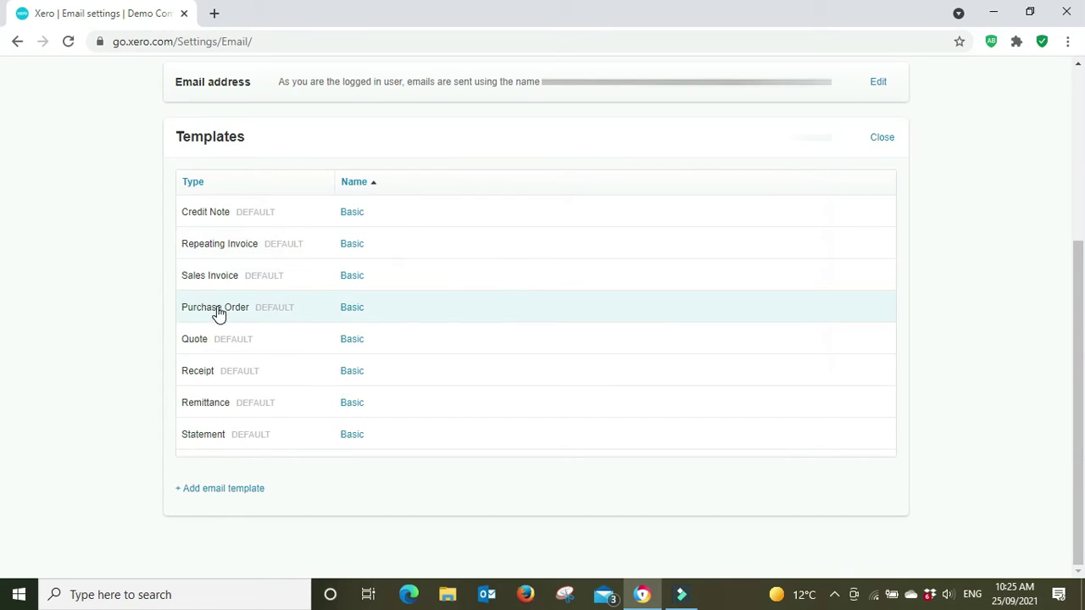
Step: Open the Basic Sales Invoice email template, read through its whole message, and close it without saving
{"action": "left_click", "coordinate": [352, 277]}
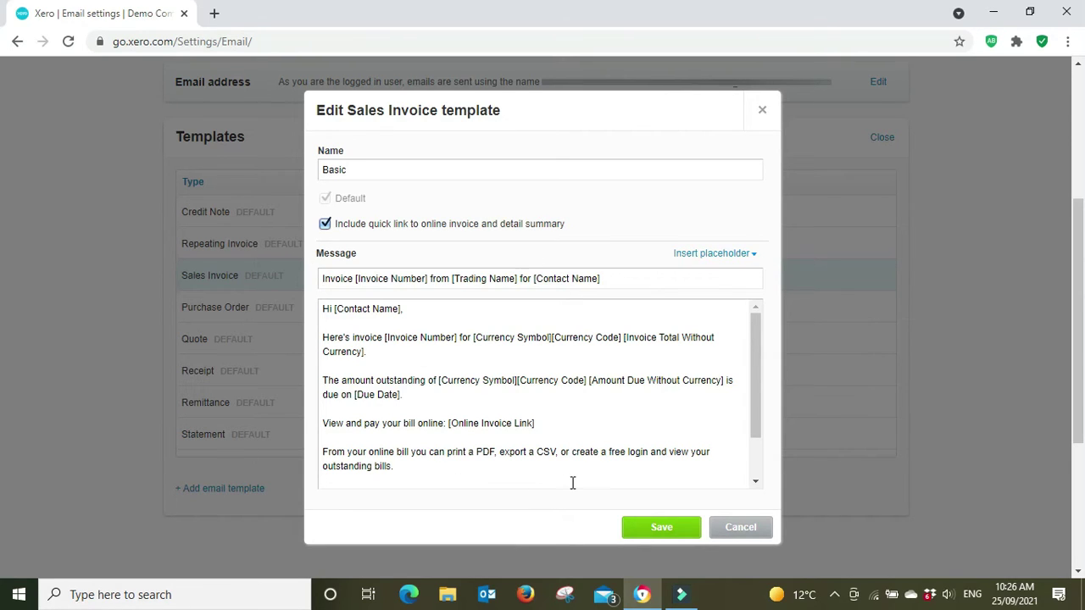
{"action": "left_click_drag", "start_coordinate": [755, 349], "coordinate": [763, 414]}
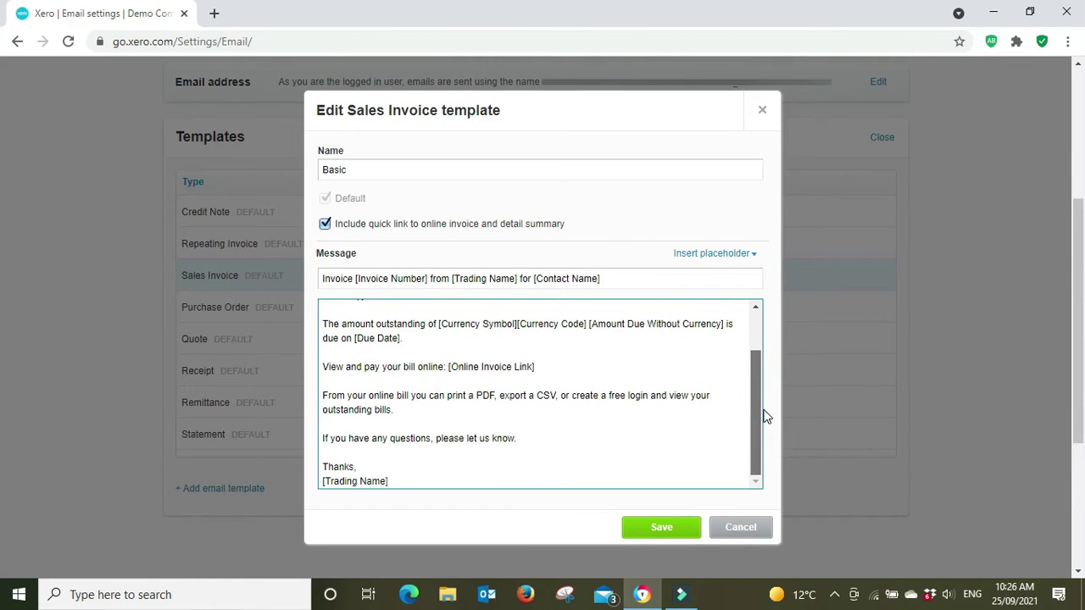
{"action": "left_click_drag", "start_coordinate": [765, 392], "coordinate": [766, 349]}
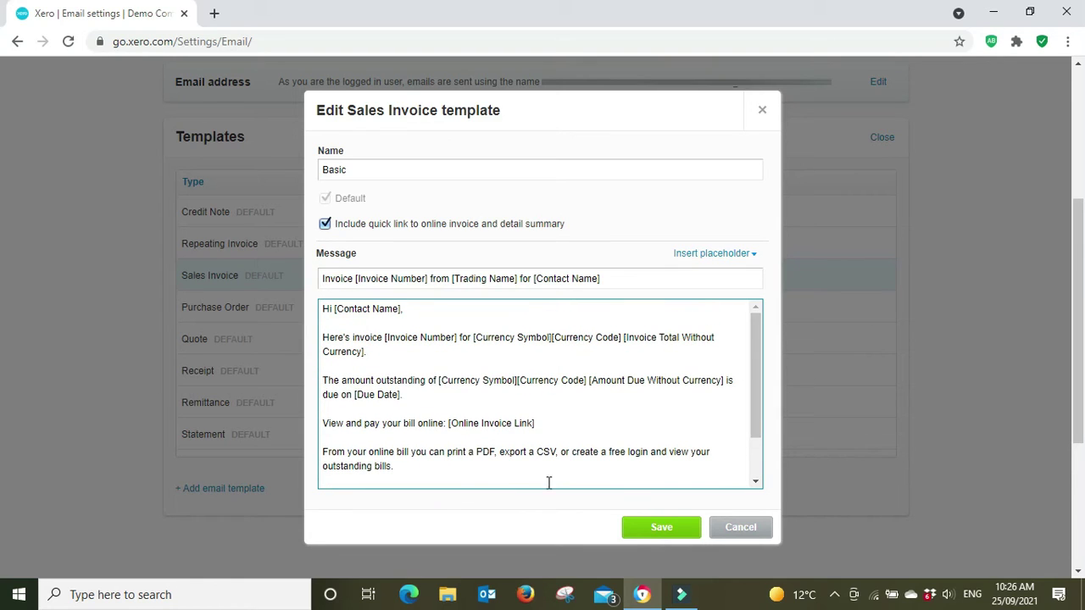
{"action": "left_click", "coordinate": [741, 527]}
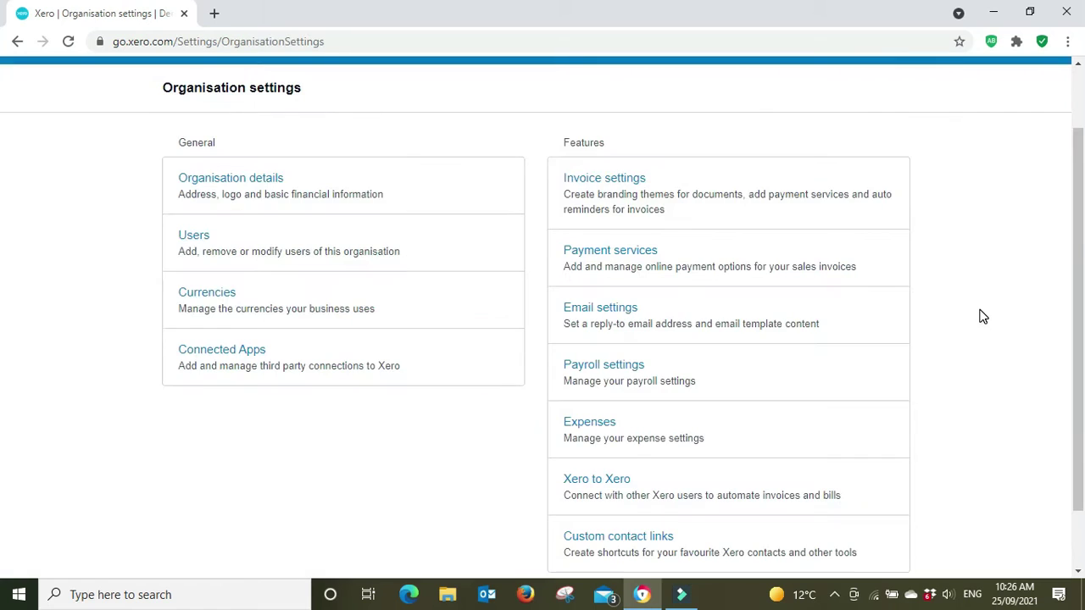
Step: Open the payroll settings and review the organisation's payroll accounts, payroll tracking, payslip options and company logo
{"action": "left_click", "coordinate": [630, 370]}
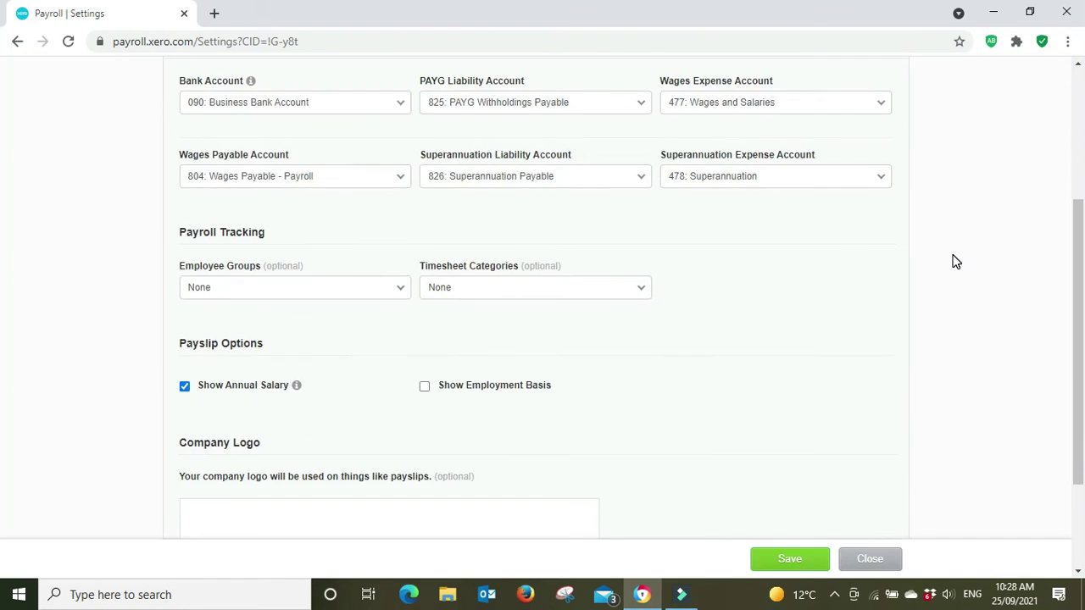
{"action": "scroll", "coordinate": [956, 261], "scroll_direction": "down", "scroll_amount": 2}
{"action": "scroll", "coordinate": [957, 261], "scroll_direction": "up", "scroll_amount": 4}
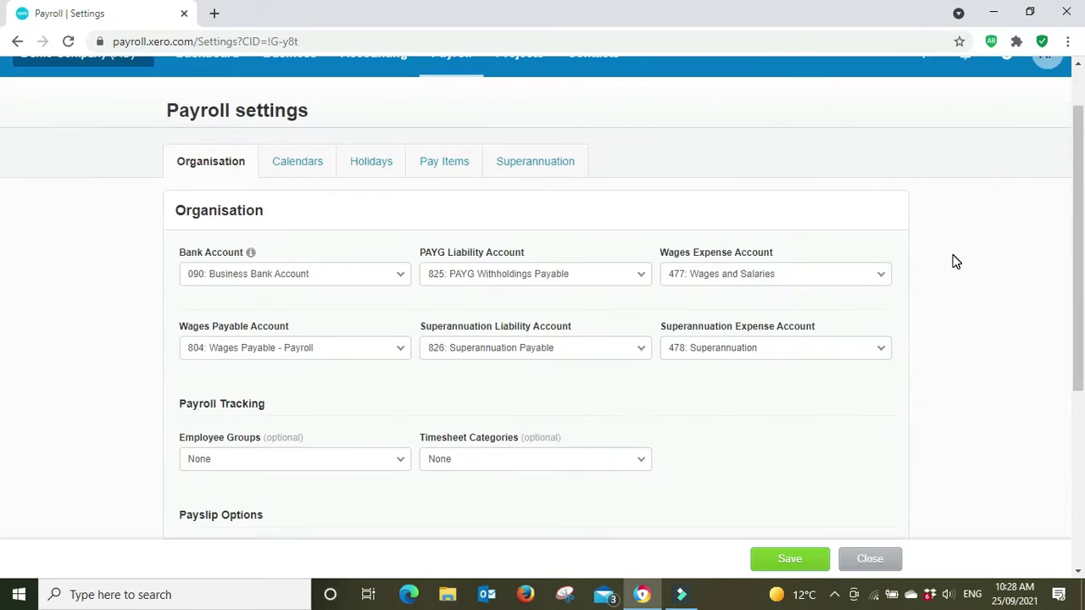
{"action": "scroll", "coordinate": [956, 261], "scroll_direction": "down", "scroll_amount": 1}
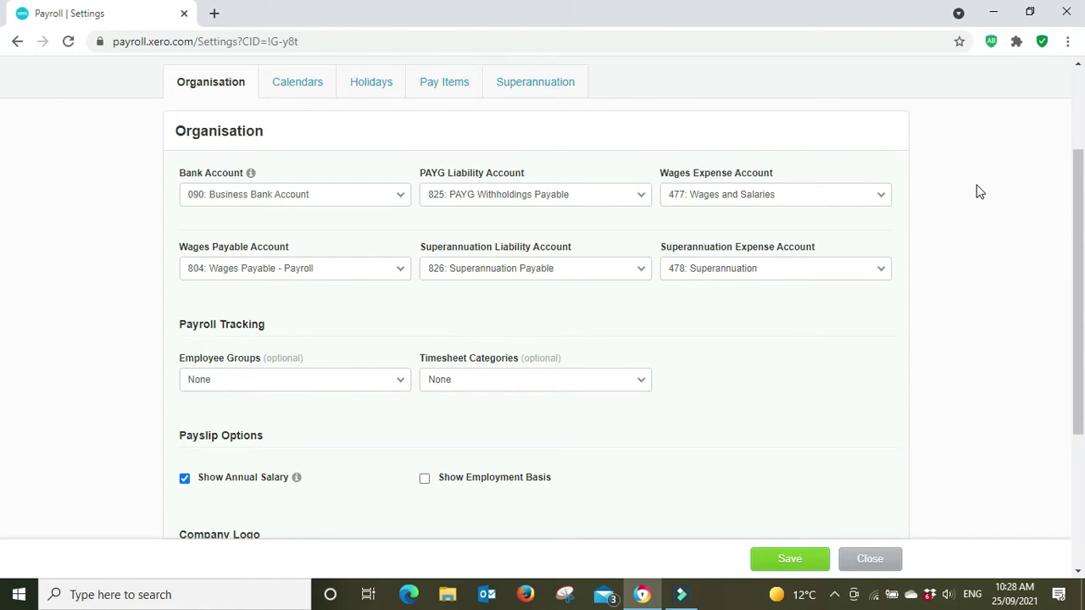
{"action": "scroll", "coordinate": [328, 159], "scroll_direction": "down", "scroll_amount": 2}
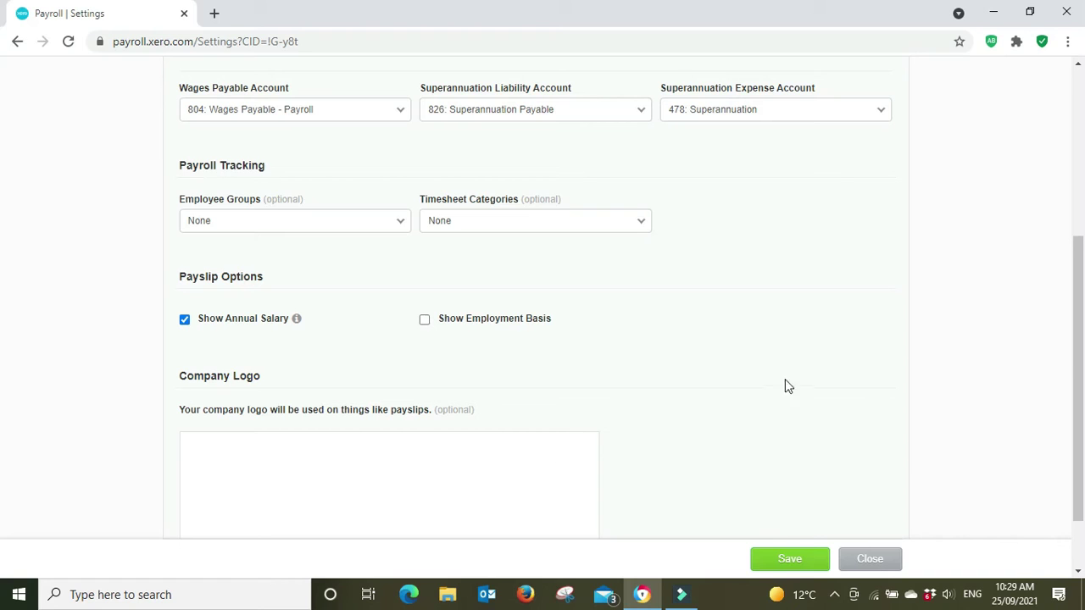
Step: View the payroll pay calendars and the list of all holidays with its state groups
{"action": "scroll", "coordinate": [785, 386], "scroll_direction": "up", "scroll_amount": 5}
{"action": "left_click", "coordinate": [298, 229]}
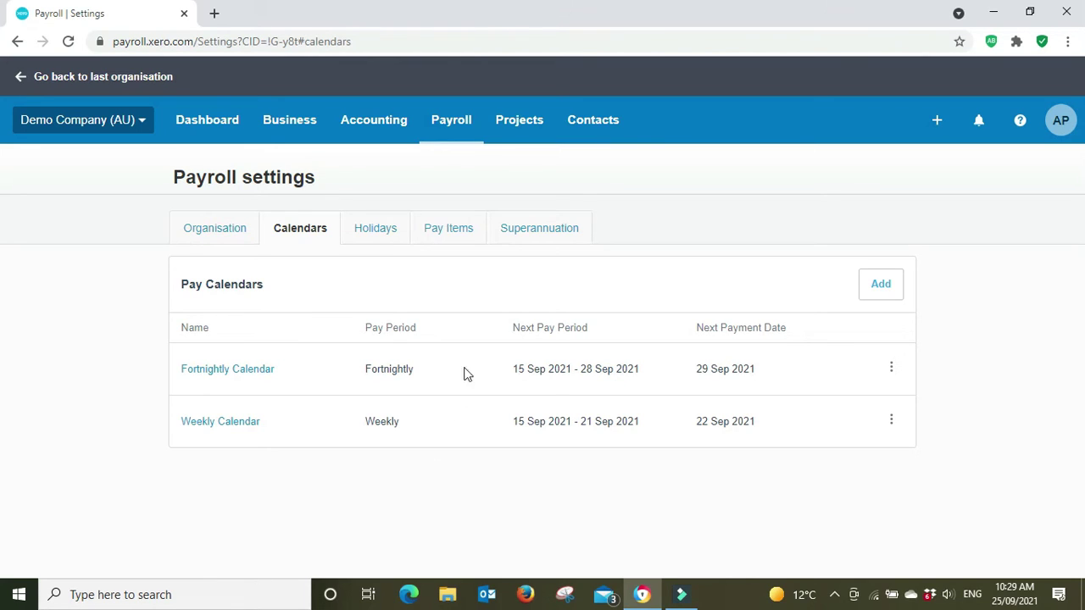
{"action": "left_click", "coordinate": [363, 226]}
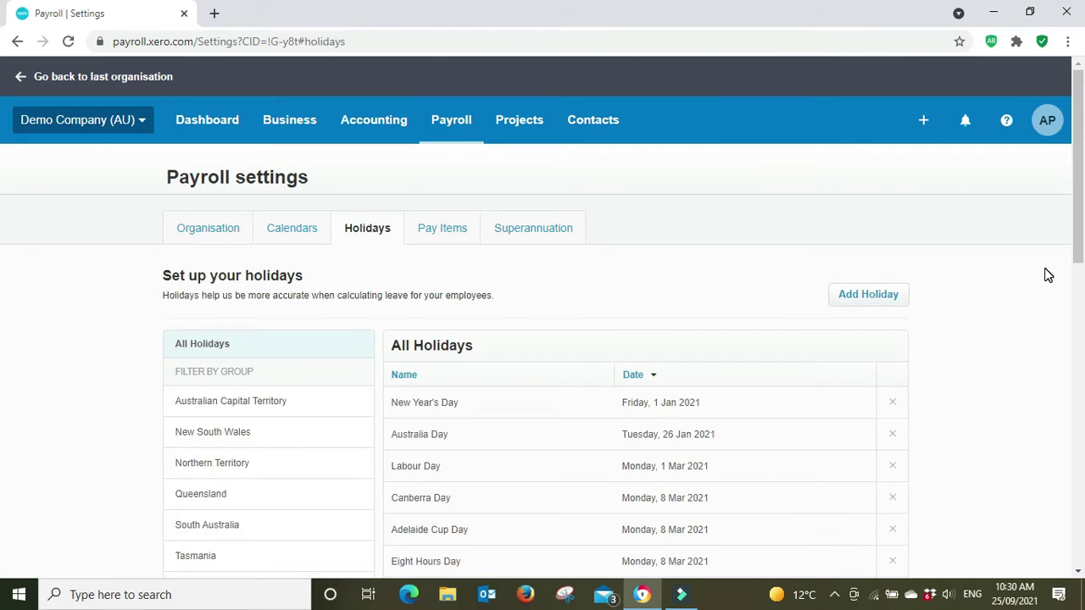
{"action": "scroll", "coordinate": [1048, 275], "scroll_direction": "down", "scroll_amount": 2}
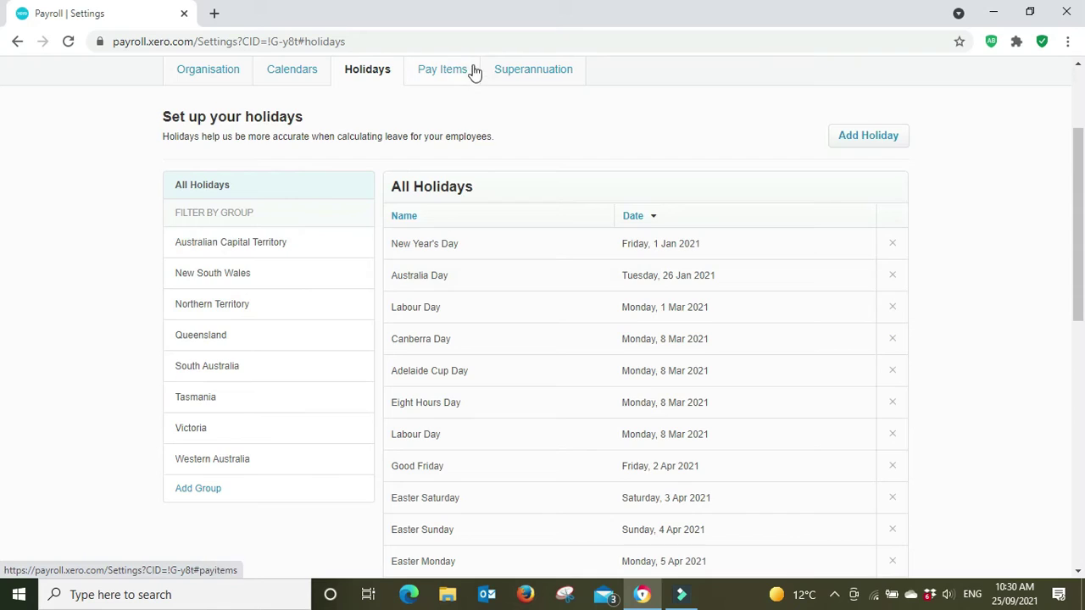
Step: Open the payroll pay items and look through the earnings and deductions lists
{"action": "left_click", "coordinate": [443, 69]}
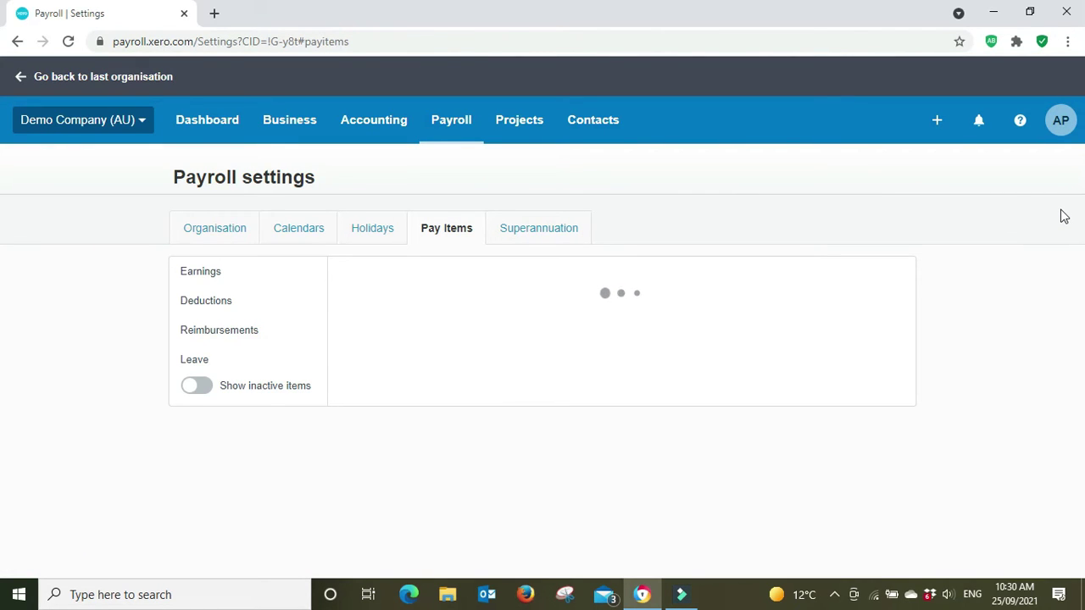
{"action": "scroll", "coordinate": [1065, 216], "scroll_direction": "down", "scroll_amount": 2}
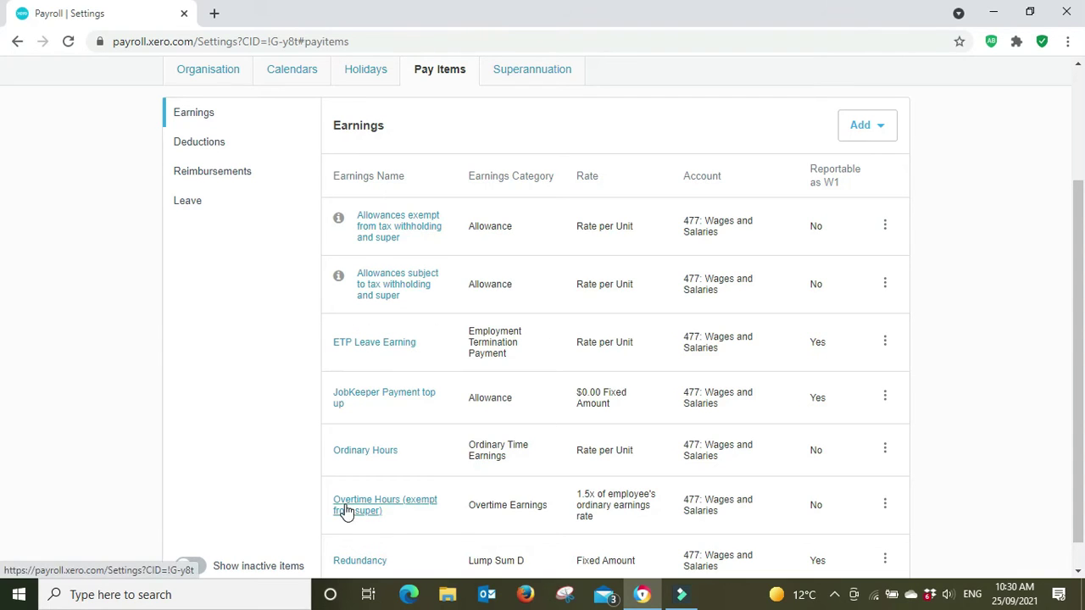
{"action": "left_click", "coordinate": [202, 146]}
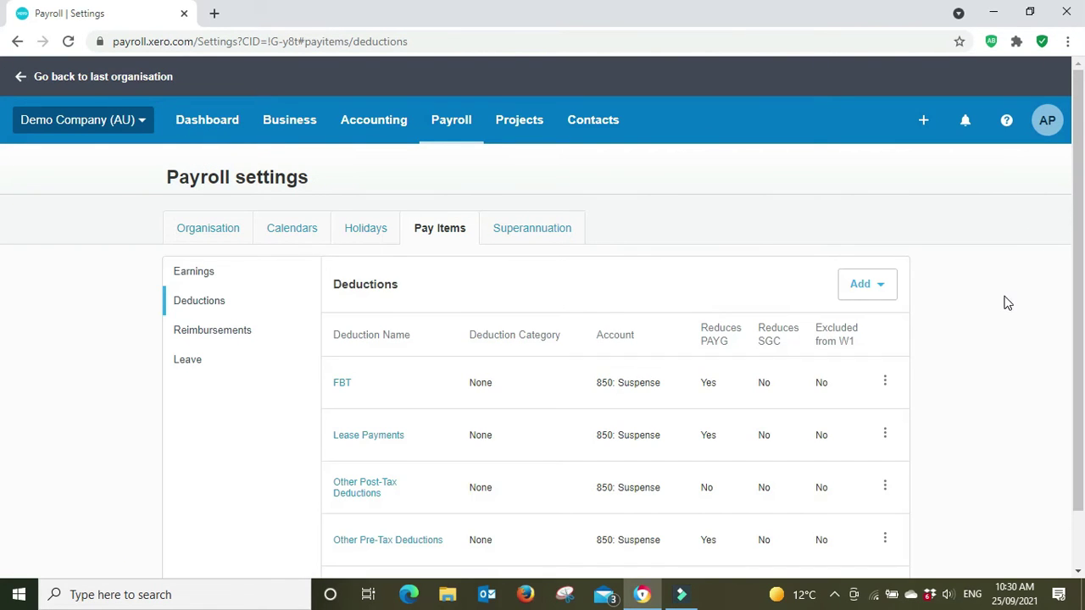
{"action": "scroll", "coordinate": [1007, 304], "scroll_direction": "down", "scroll_amount": 2}
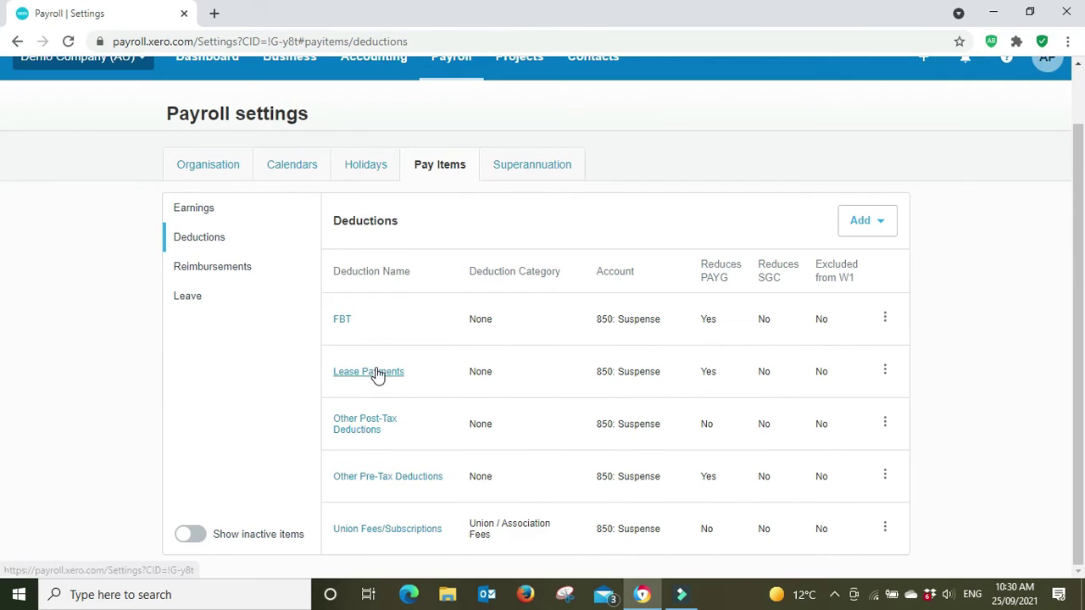
Step: Show the leave pay items and look through the list from Annual Leave to Personal/Carer's Leave
{"action": "left_click", "coordinate": [188, 297]}
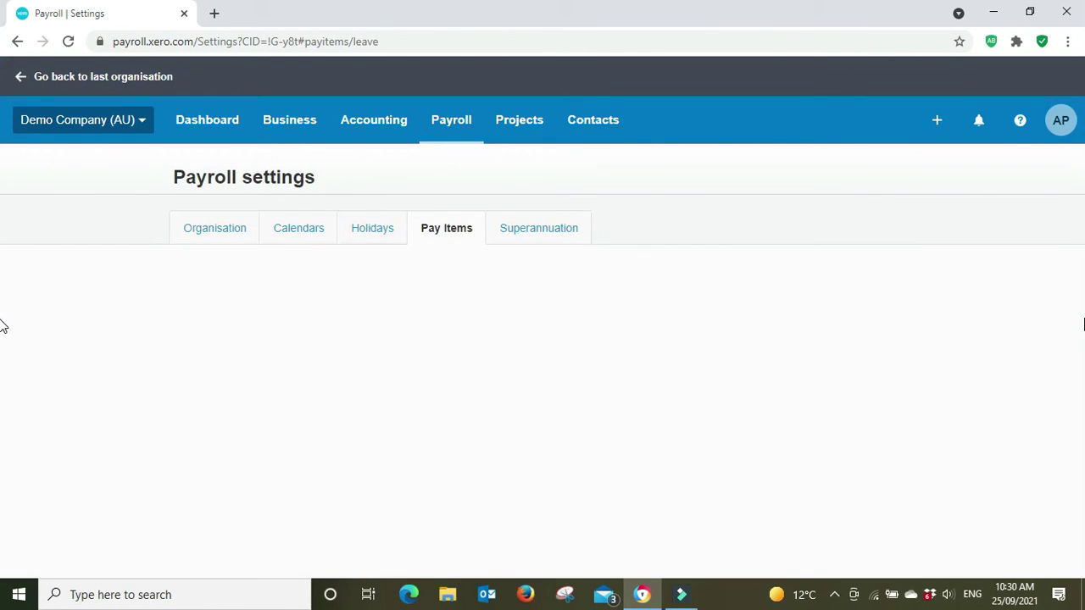
{"action": "scroll", "coordinate": [1, 325], "scroll_direction": "down", "scroll_amount": 2}
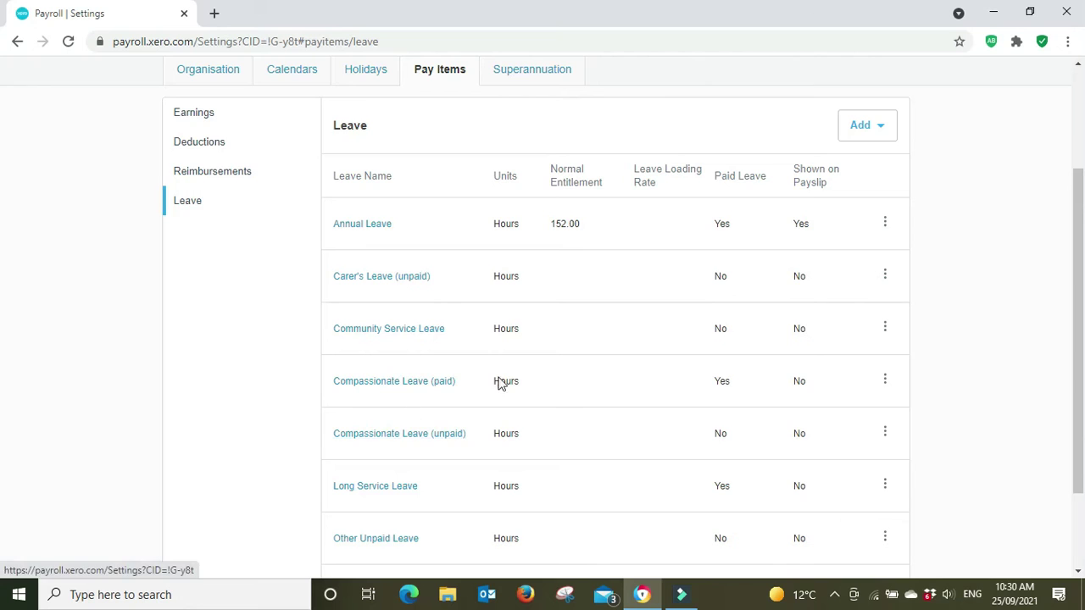
{"action": "scroll", "coordinate": [509, 380], "scroll_direction": "down", "scroll_amount": 2}
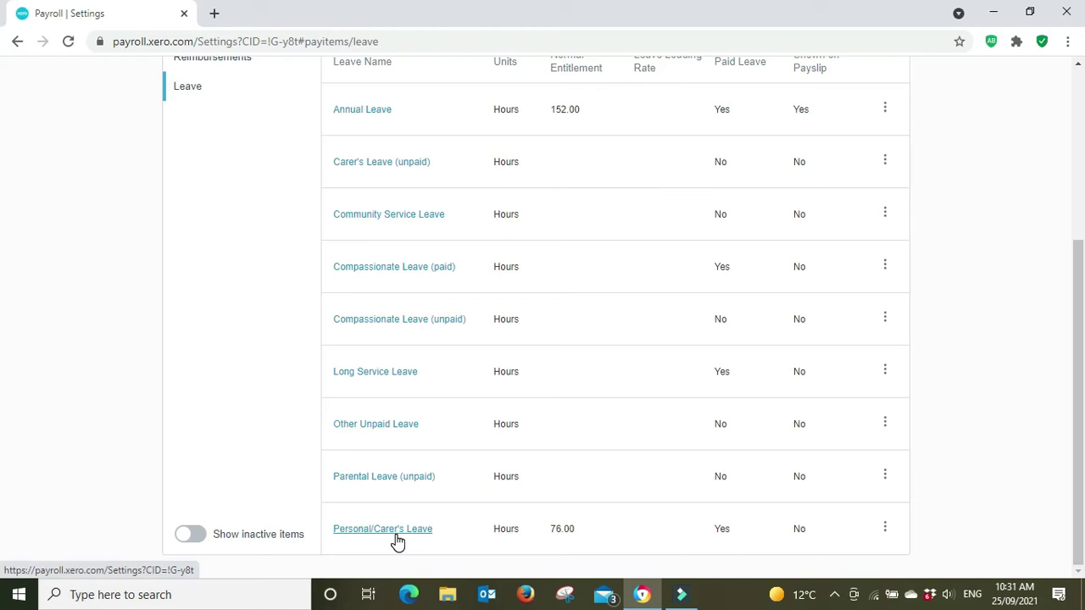
{"action": "scroll", "coordinate": [397, 542], "scroll_direction": "up", "scroll_amount": 3}
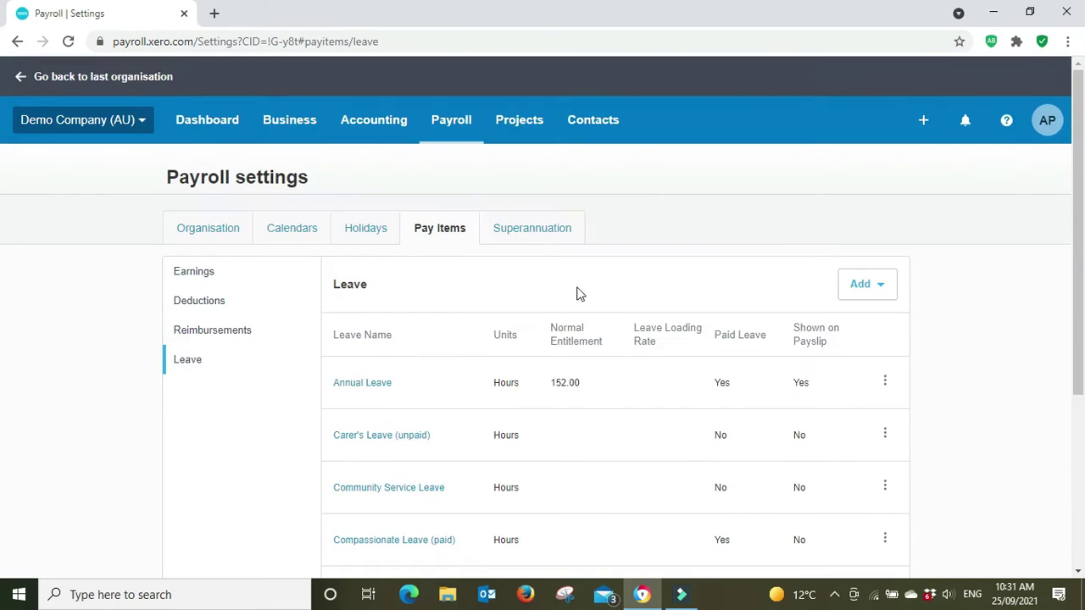
Step: View the payroll superannuation funds and return to the organisation settings to review the general and feature options
{"action": "left_click", "coordinate": [529, 236]}
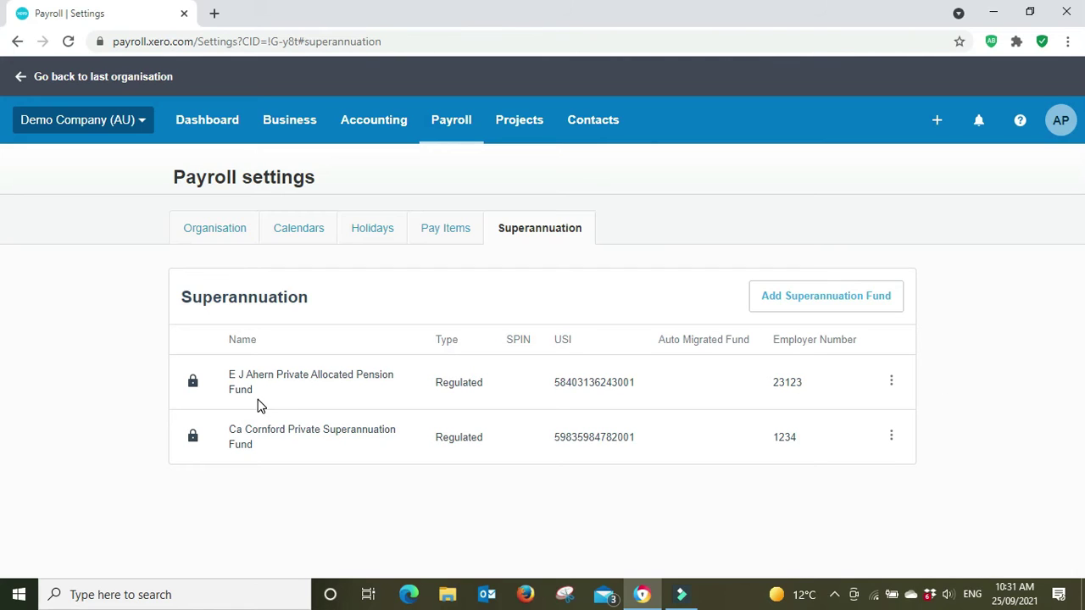
{"action": "left_click", "coordinate": [140, 123]}
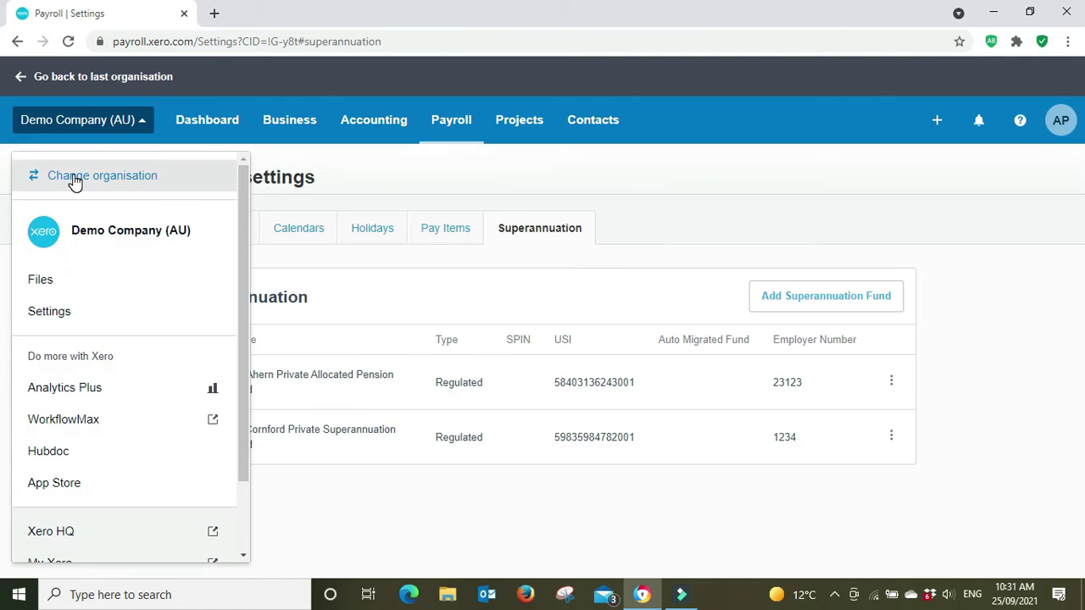
{"action": "left_click", "coordinate": [72, 312]}
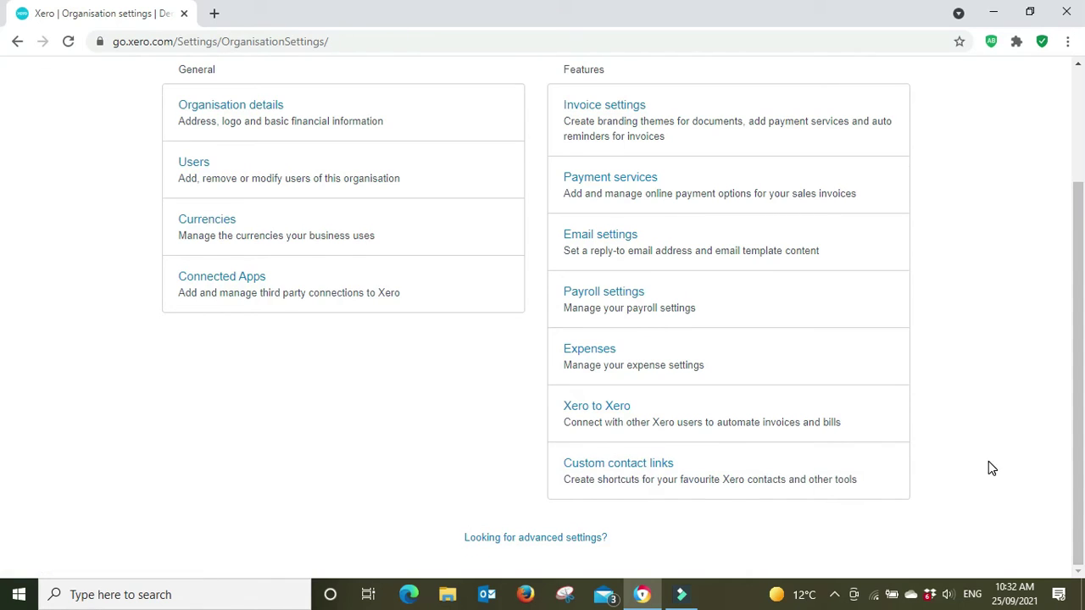
{"action": "scroll", "coordinate": [989, 462], "scroll_direction": "up", "scroll_amount": 3}
{"action": "scroll", "coordinate": [989, 461], "scroll_direction": "down", "scroll_amount": 3}
Step: Open the advanced accounting settings and look through the advanced features and advanced settings lists
{"action": "left_click", "coordinate": [527, 543]}
{"action": "scroll", "coordinate": [984, 307], "scroll_direction": "down", "scroll_amount": 3}
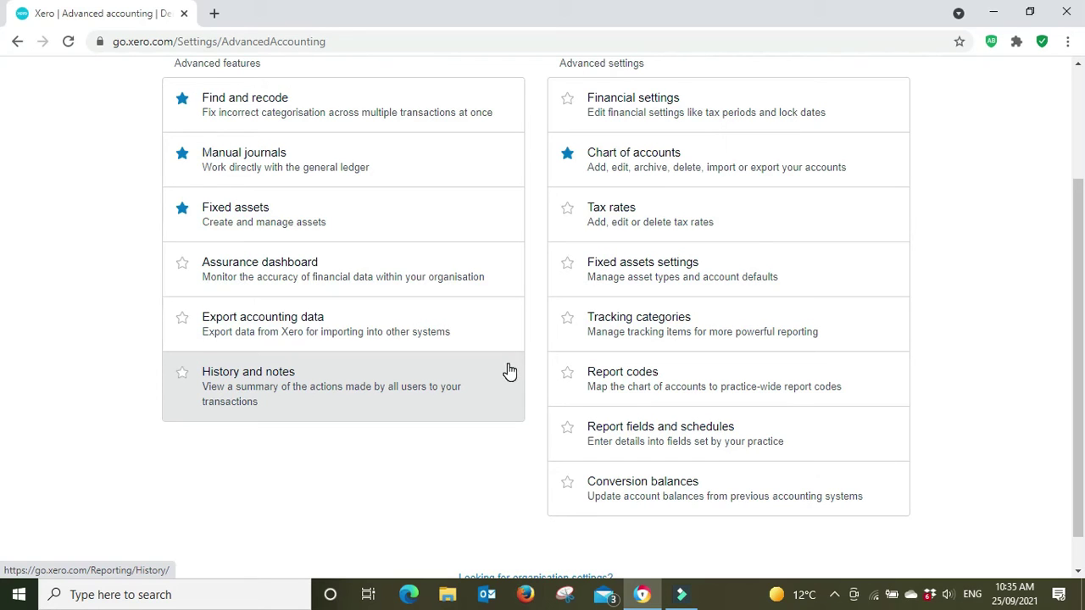
{"action": "scroll", "coordinate": [1008, 112], "scroll_direction": "up", "scroll_amount": 1}
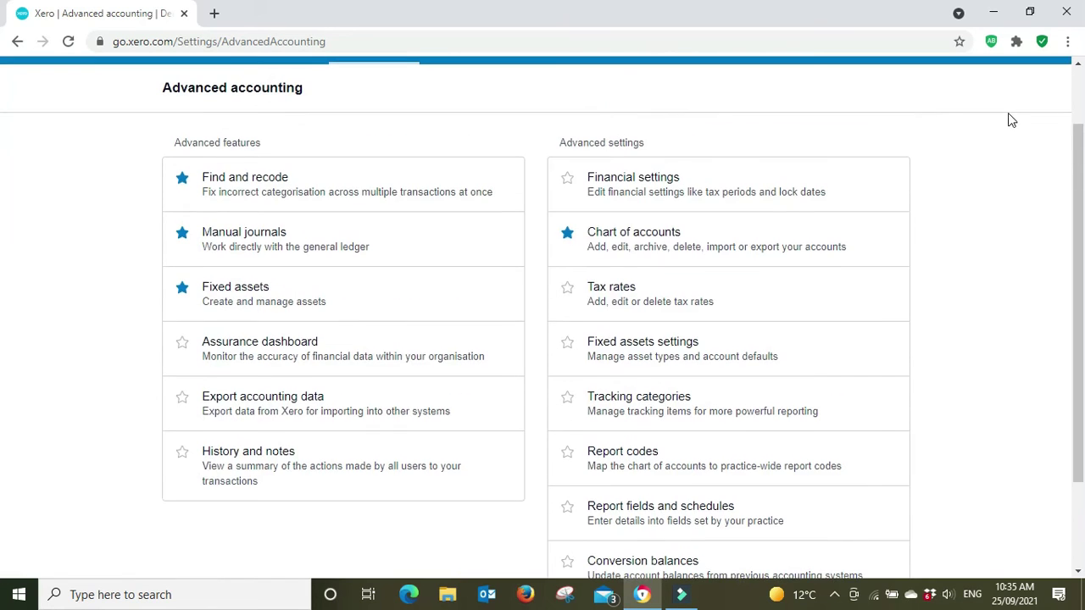
{"action": "scroll", "coordinate": [1013, 163], "scroll_direction": "down", "scroll_amount": 1}
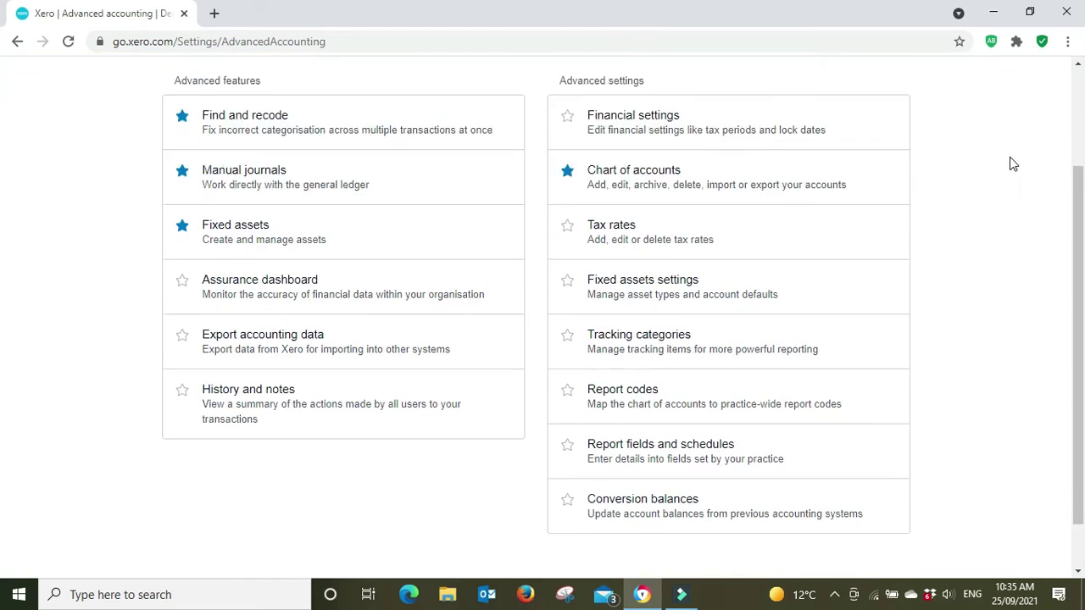
Step: Open the financial settings and review the financial year end, activity statement settings, tax defaults, lock dates and time zone
{"action": "left_click", "coordinate": [632, 112]}
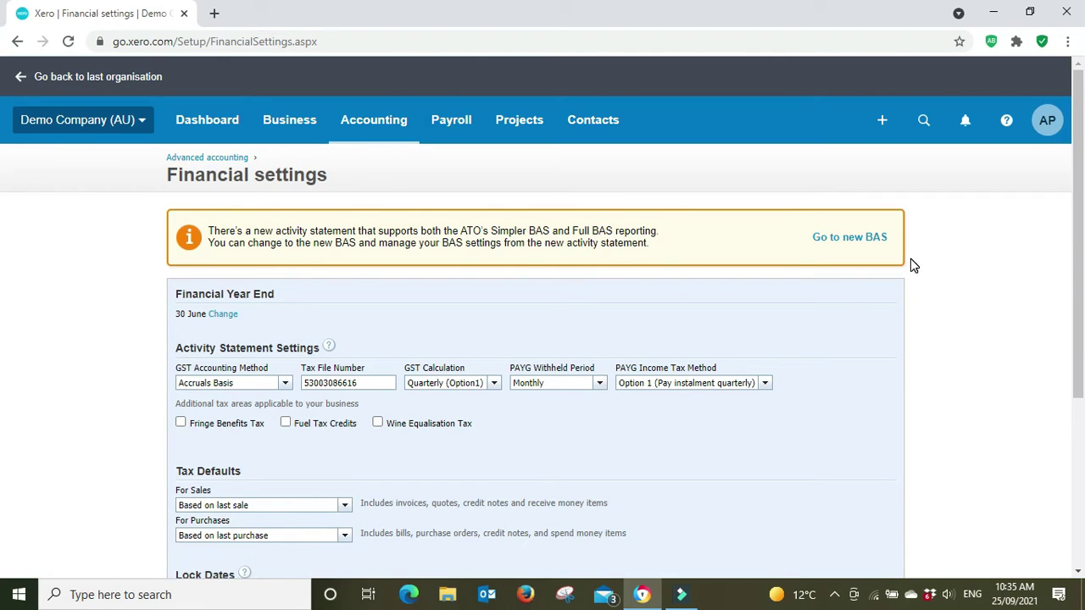
{"action": "scroll", "coordinate": [910, 259], "scroll_direction": "down", "scroll_amount": 2}
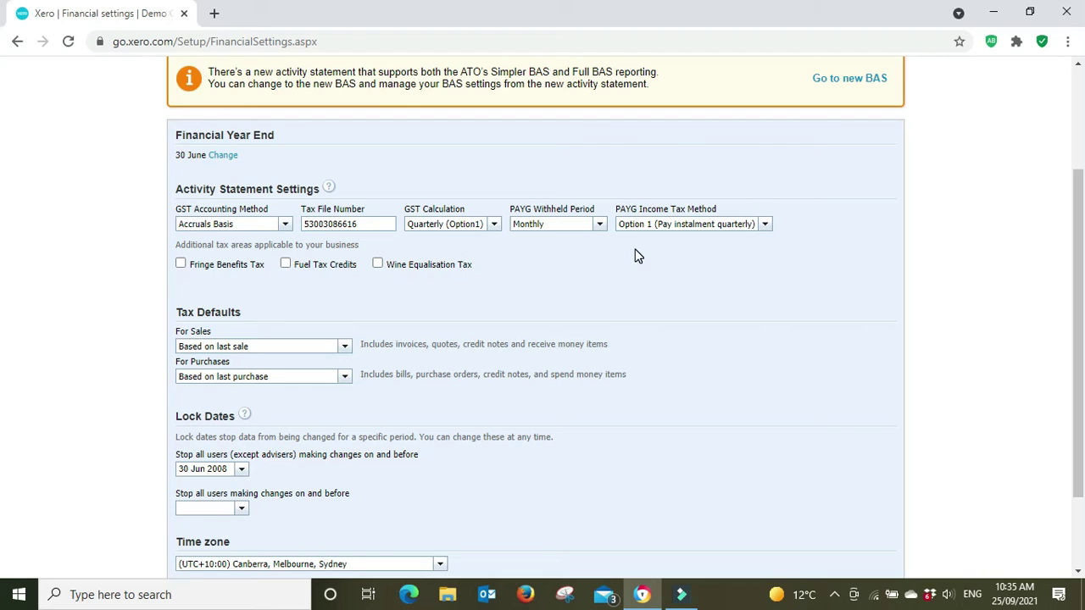
{"action": "scroll", "coordinate": [800, 270], "scroll_direction": "down", "scroll_amount": 1}
{"action": "scroll", "coordinate": [799, 270], "scroll_direction": "up", "scroll_amount": 1}
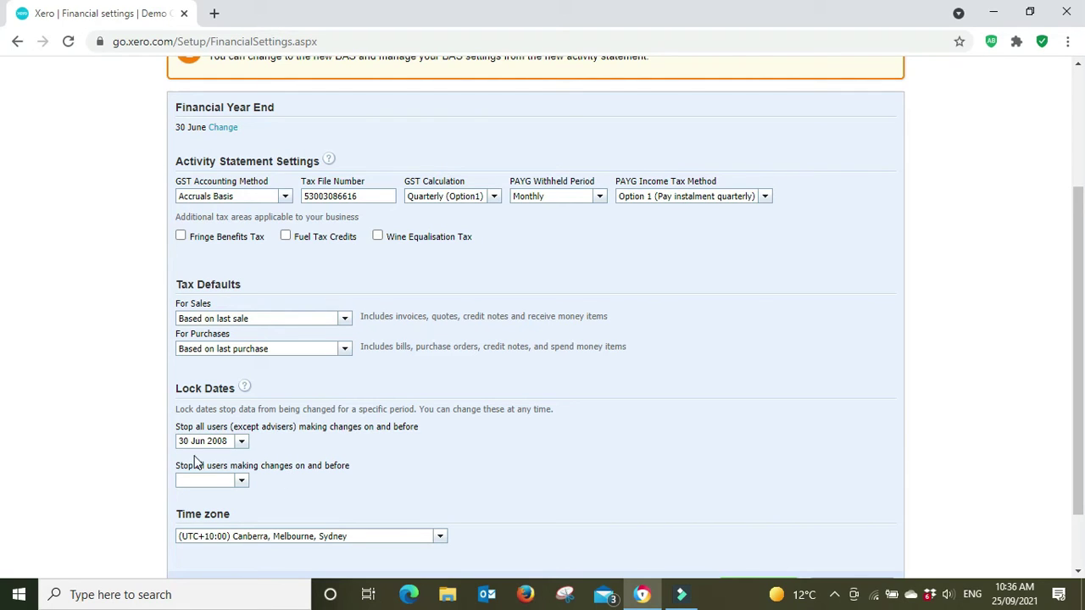
{"action": "left_click", "coordinate": [162, 468]}
{"action": "scroll", "coordinate": [579, 504], "scroll_direction": "down", "scroll_amount": 1}
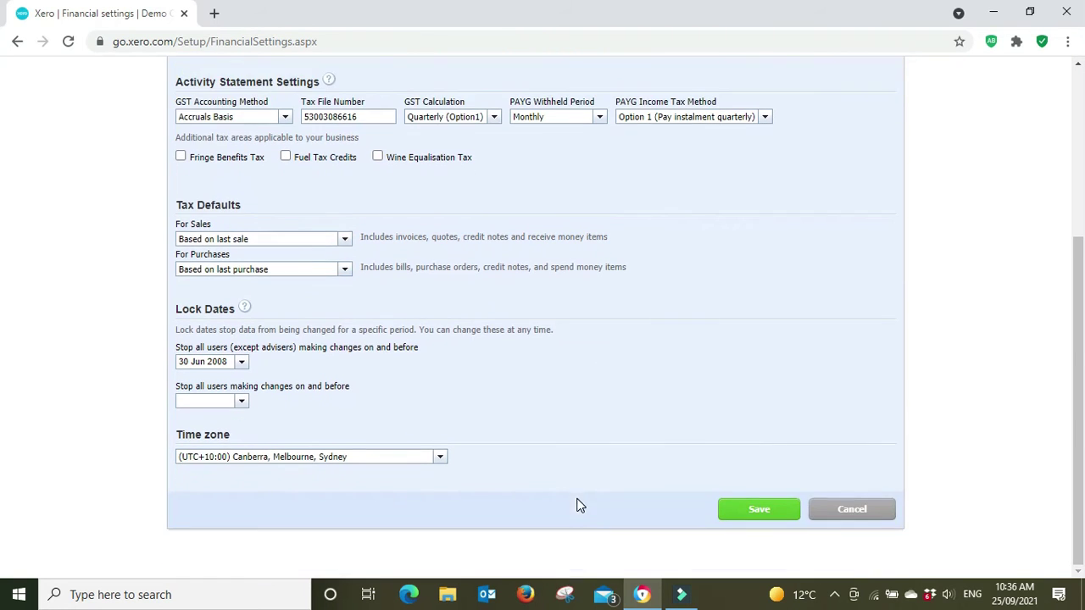
{"action": "scroll", "coordinate": [579, 504], "scroll_direction": "up", "scroll_amount": 4}
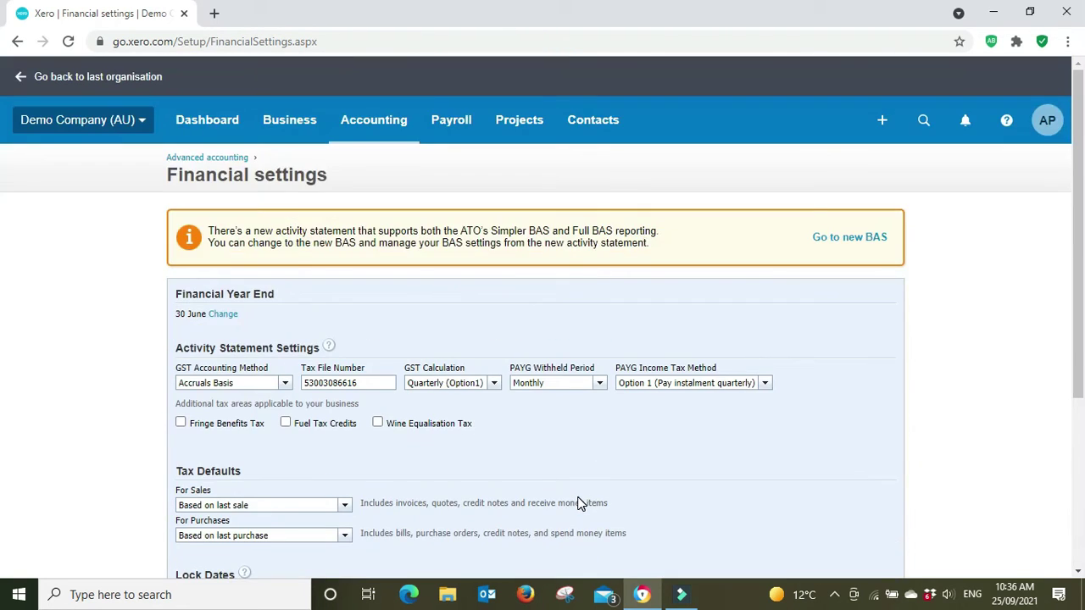
Step: Open the chart of accounts from advanced accounting and look through the account codes, names, types and tax rates
{"action": "left_click", "coordinate": [217, 157]}
{"action": "left_click", "coordinate": [655, 328]}
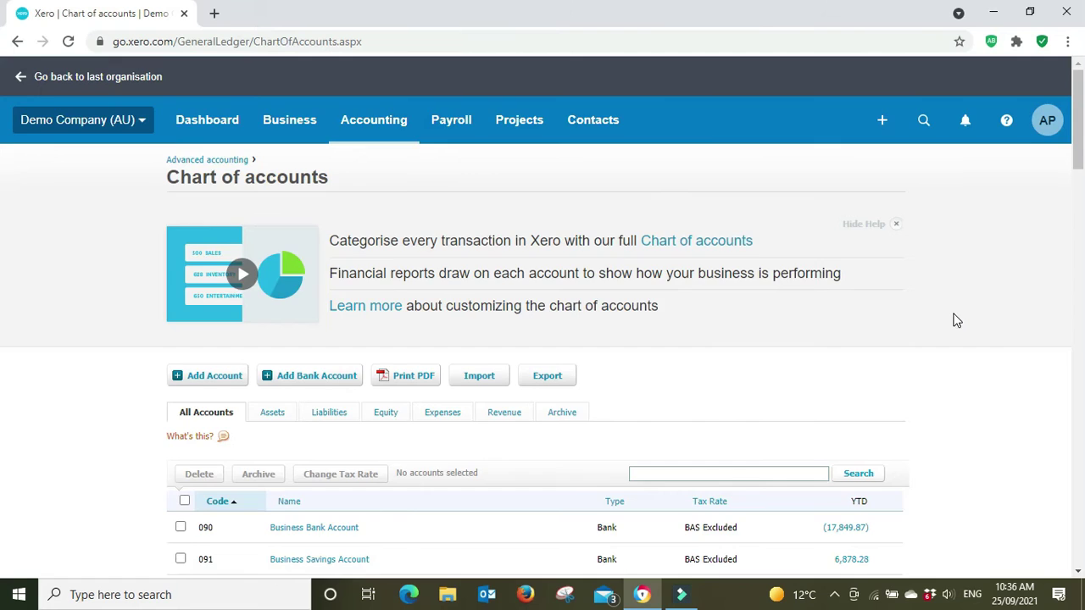
{"action": "scroll", "coordinate": [956, 320], "scroll_direction": "down", "scroll_amount": 3}
{"action": "scroll", "coordinate": [956, 319], "scroll_direction": "down", "scroll_amount": 1}
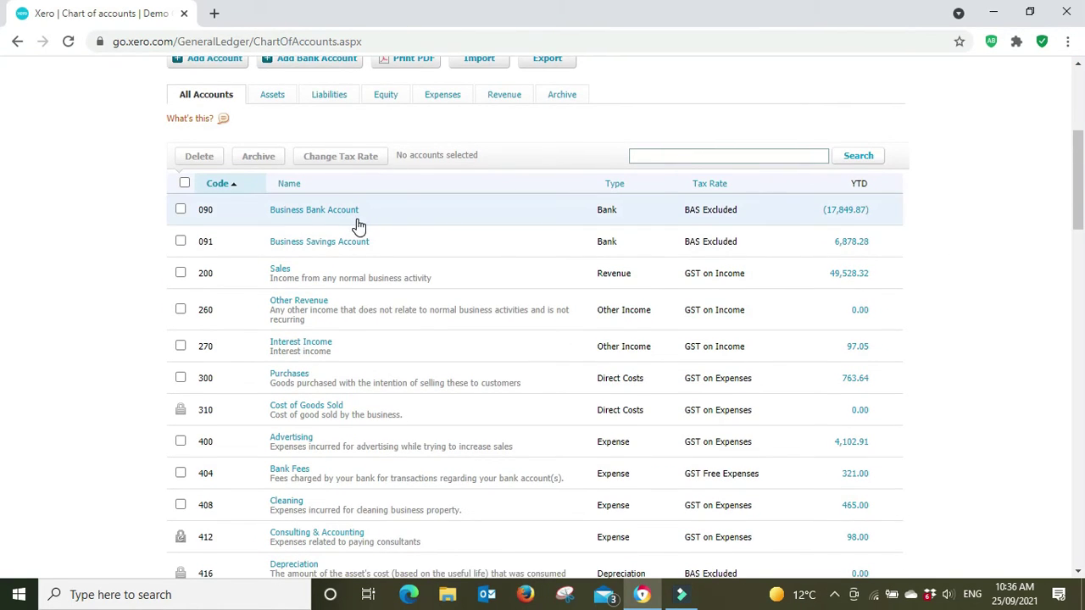
{"action": "scroll", "coordinate": [358, 219], "scroll_direction": "down", "scroll_amount": 1}
{"action": "scroll", "coordinate": [357, 225], "scroll_direction": "up", "scroll_amount": 2}
{"action": "scroll", "coordinate": [502, 384], "scroll_direction": "down", "scroll_amount": 15}
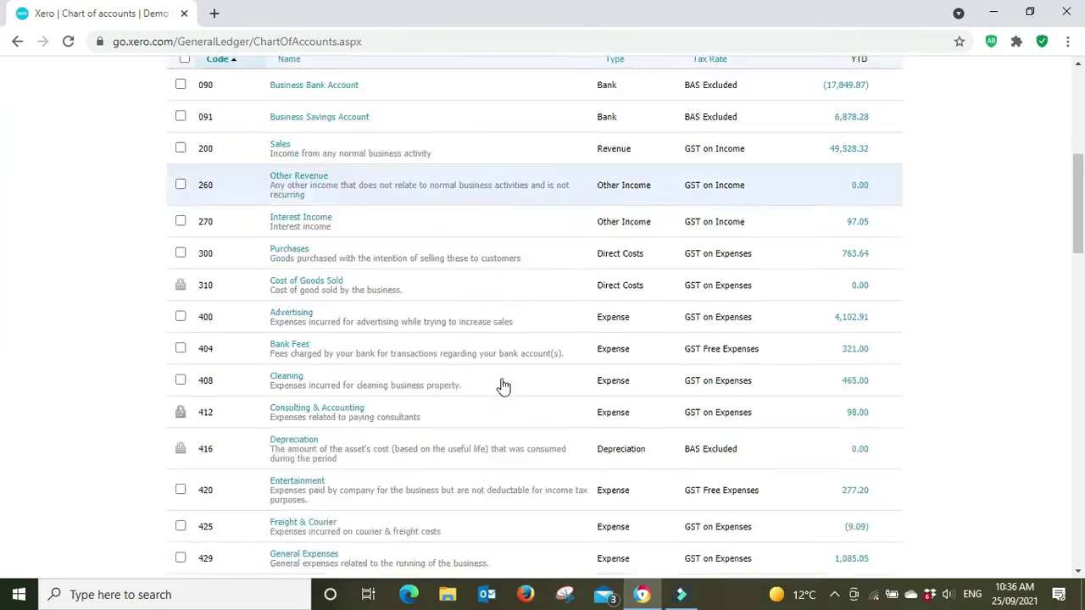
{"action": "scroll", "coordinate": [502, 384], "scroll_direction": "down", "scroll_amount": 2}
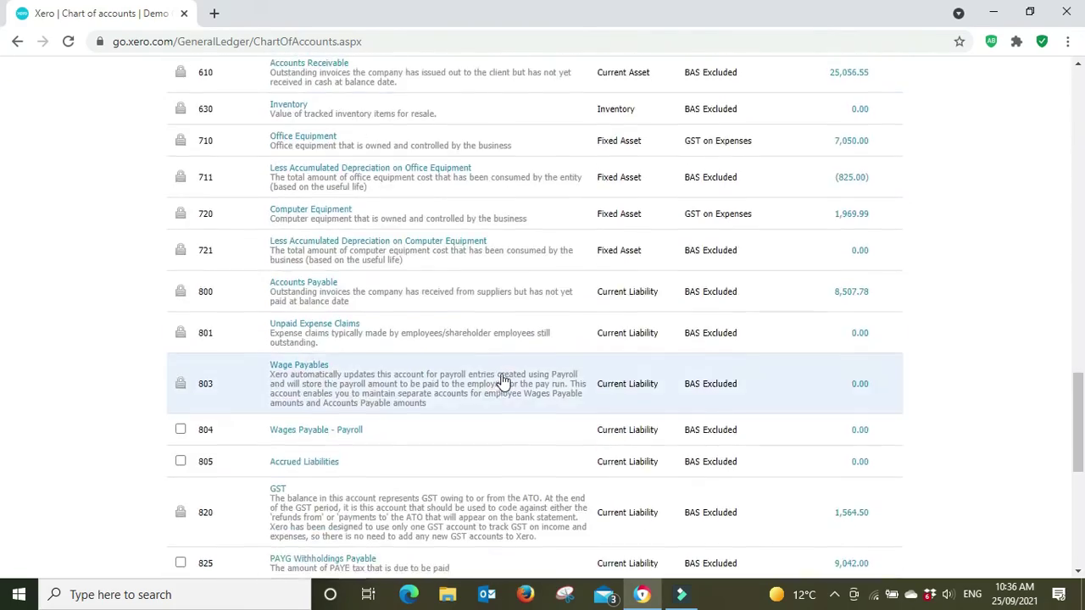
{"action": "scroll", "coordinate": [501, 381], "scroll_direction": "up", "scroll_amount": 17}
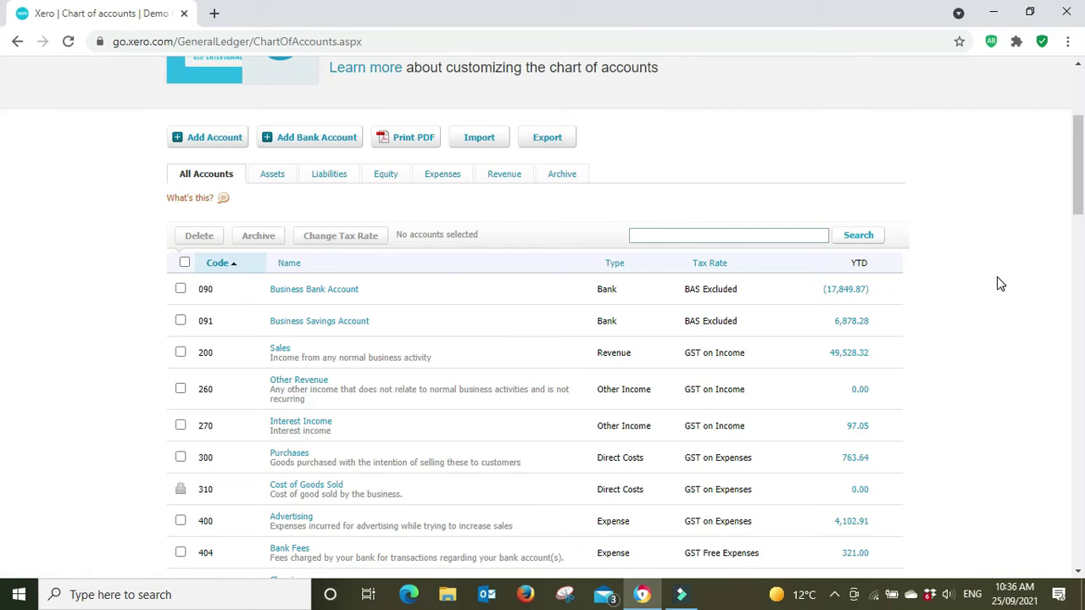
{"action": "scroll", "coordinate": [1000, 284], "scroll_direction": "down", "scroll_amount": 2}
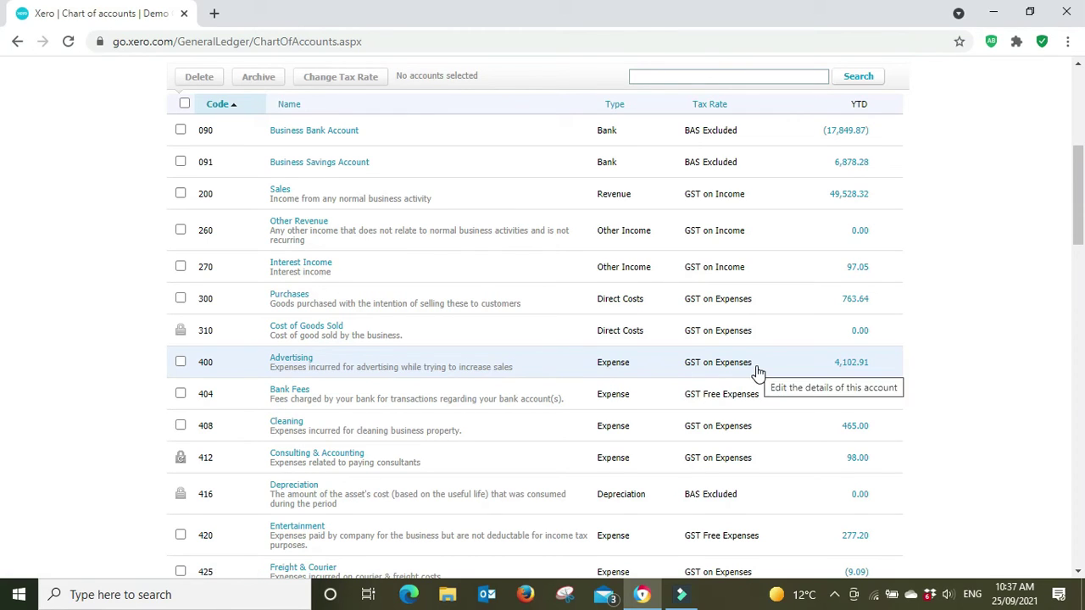
Step: View the details of the Advertising account (code 400) and close them without saving
{"action": "left_click", "coordinate": [289, 360]}
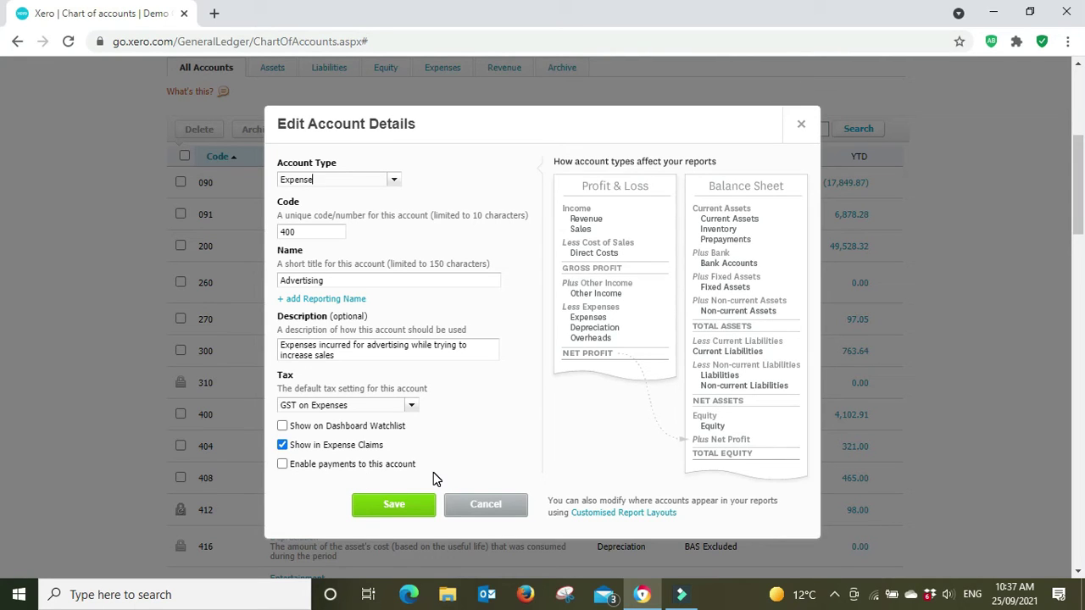
{"action": "left_click", "coordinate": [488, 505]}
{"action": "scroll", "coordinate": [293, 212], "scroll_direction": "up", "scroll_amount": 2}
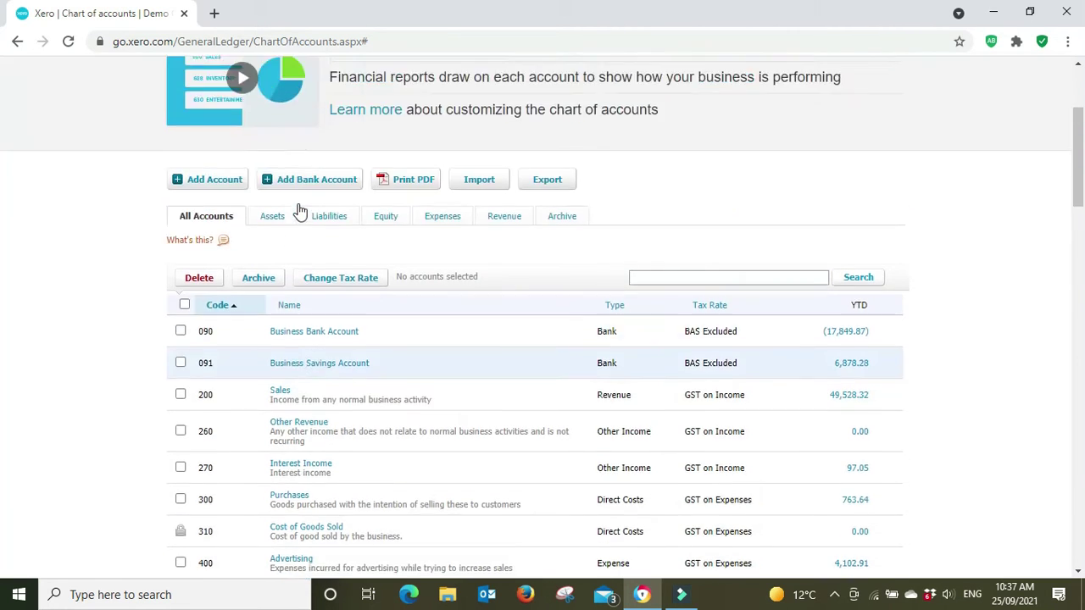
Step: Return to advanced accounting and review the remaining advanced settings from tax rates through tracking categories to conversion balances
{"action": "scroll", "coordinate": [298, 211], "scroll_direction": "up", "scroll_amount": 3}
{"action": "left_click", "coordinate": [202, 162]}
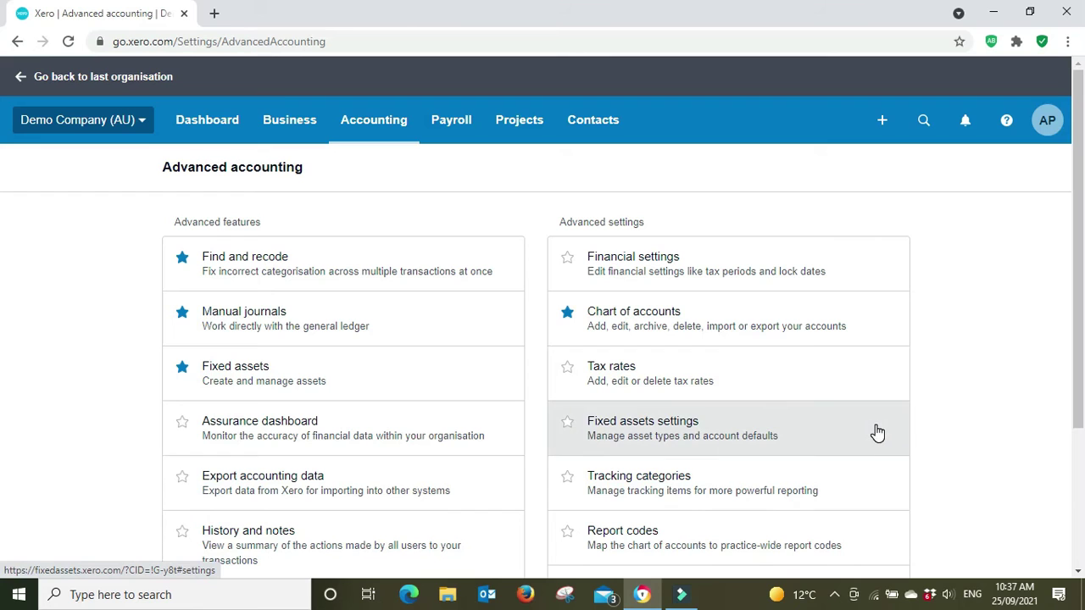
{"action": "scroll", "coordinate": [877, 432], "scroll_direction": "down", "scroll_amount": 1}
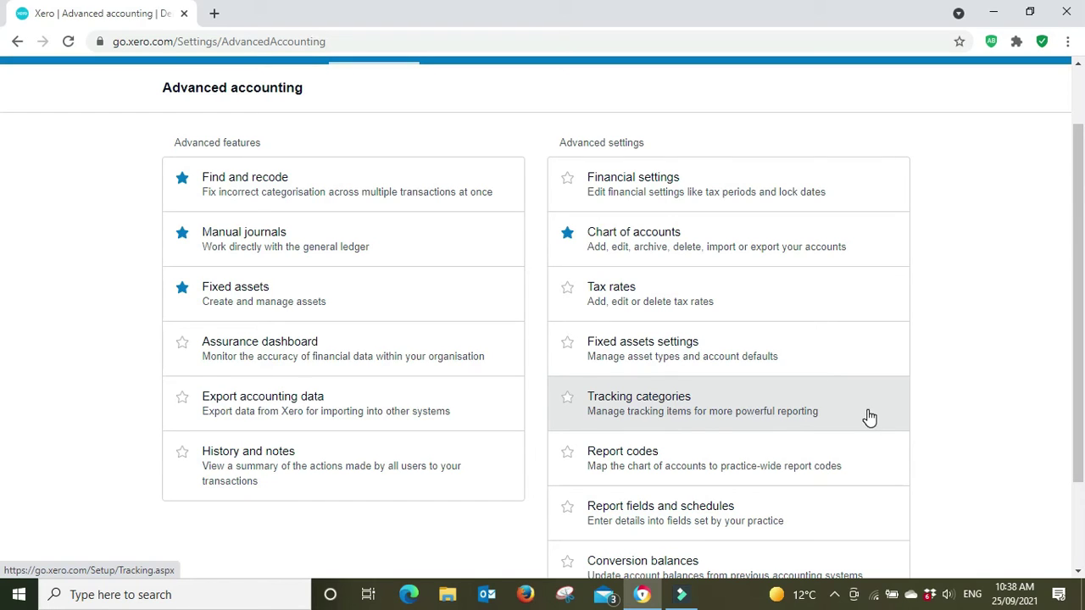
{"action": "left_click", "coordinate": [958, 465]}
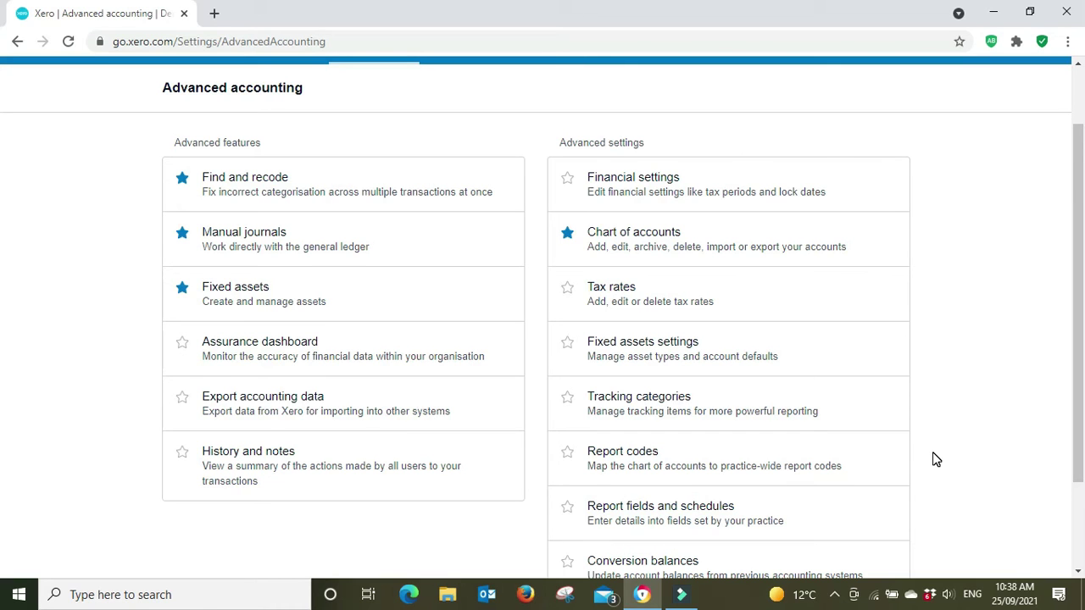
{"action": "scroll", "coordinate": [936, 459], "scroll_direction": "down", "scroll_amount": 3}
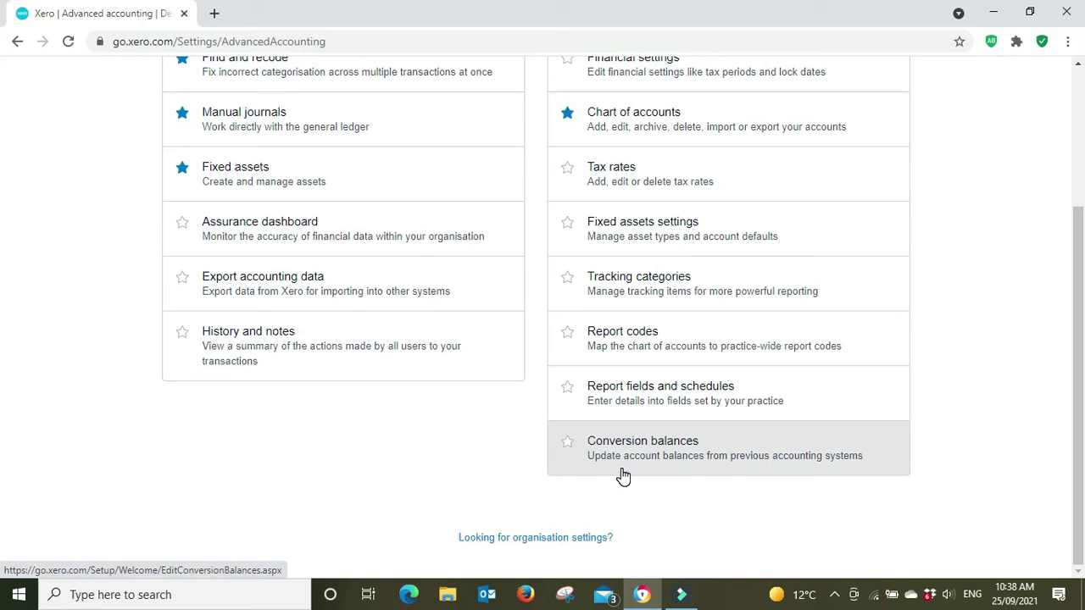
{"action": "scroll", "coordinate": [908, 456], "scroll_direction": "up", "scroll_amount": 3}
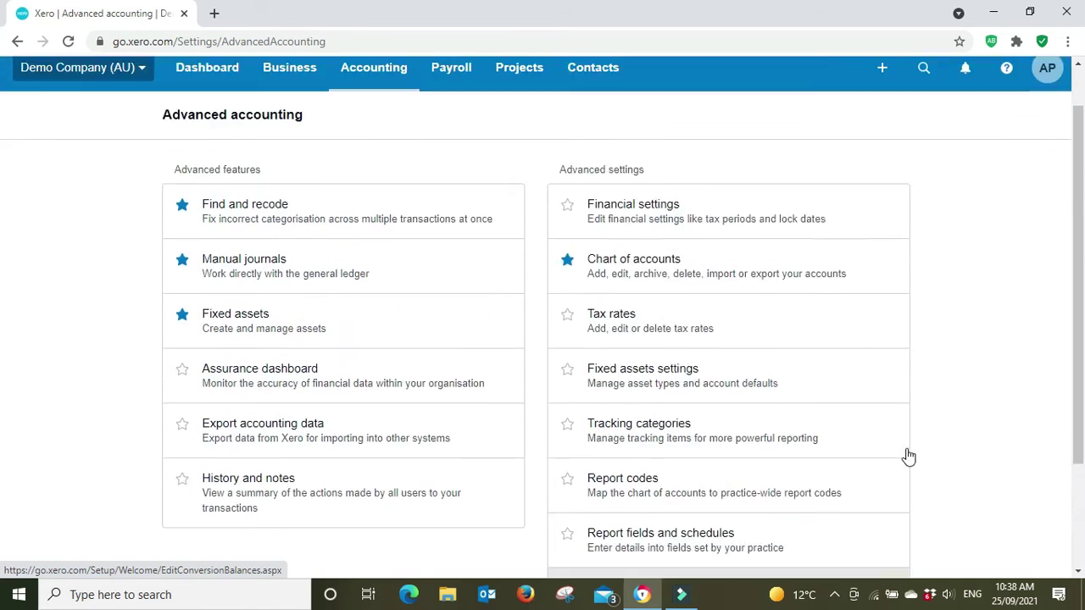
{"action": "scroll", "coordinate": [908, 456], "scroll_direction": "up", "scroll_amount": 1}
Step: Show the Demo Company (AU) organisation menu and look through its links, from Files and Settings to Practice Manager & Tax
{"action": "left_click", "coordinate": [142, 127]}
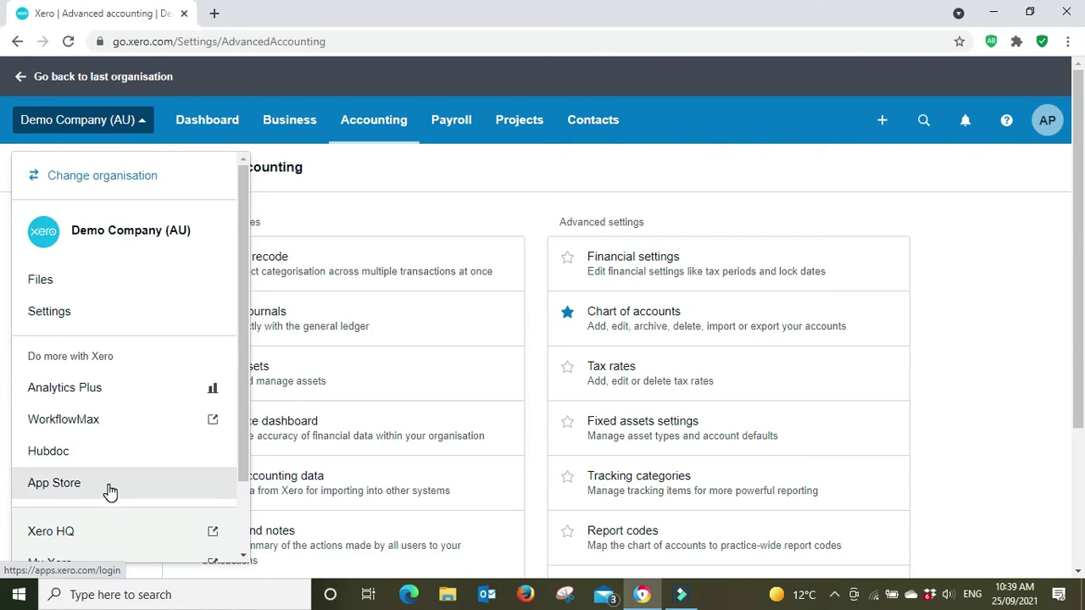
{"action": "scroll", "coordinate": [116, 484], "scroll_direction": "down", "scroll_amount": 1}
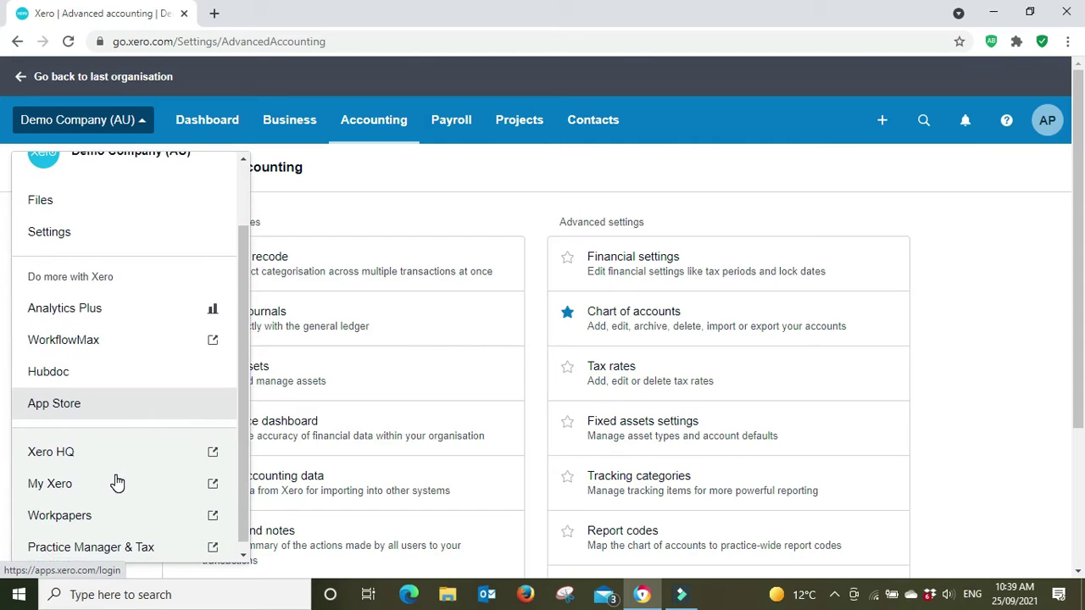
{"action": "scroll", "coordinate": [117, 483], "scroll_direction": "up", "scroll_amount": 1}
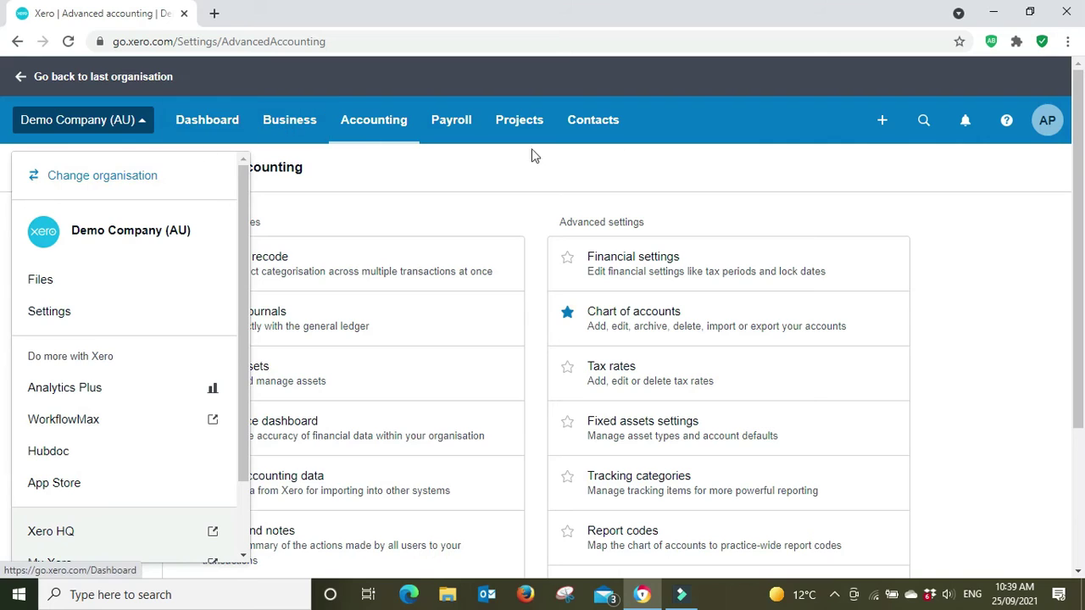
Step: Open the organisation dashboard and look through the bank accounts, account watchlist, invoices owed and bills to pay
{"action": "left_click", "coordinate": [211, 127]}
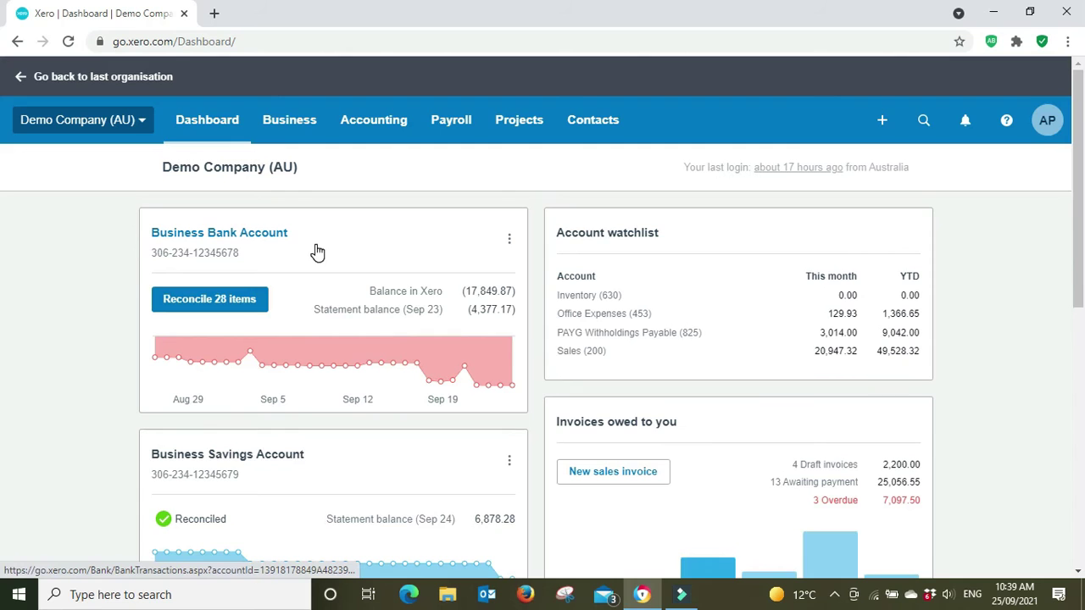
{"action": "scroll", "coordinate": [327, 323], "scroll_direction": "down", "scroll_amount": 2}
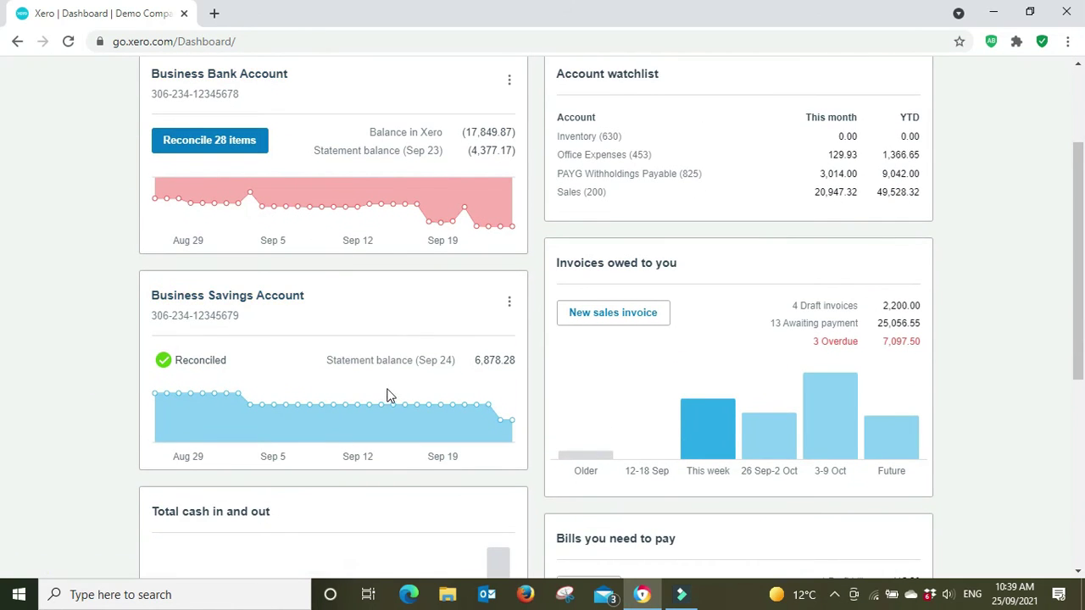
{"action": "scroll", "coordinate": [388, 396], "scroll_direction": "down", "scroll_amount": 2}
{"action": "scroll", "coordinate": [388, 395], "scroll_direction": "up", "scroll_amount": 3}
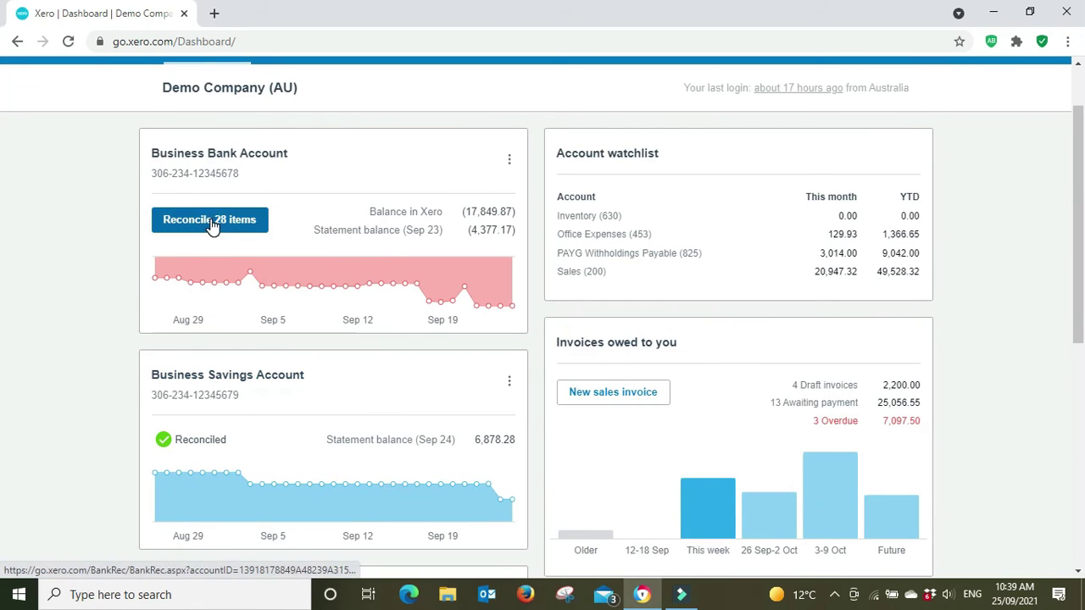
Step: Open the reconciliation of the Business Bank Account and review the statement lines beside their suggested matches
{"action": "left_click", "coordinate": [212, 222]}
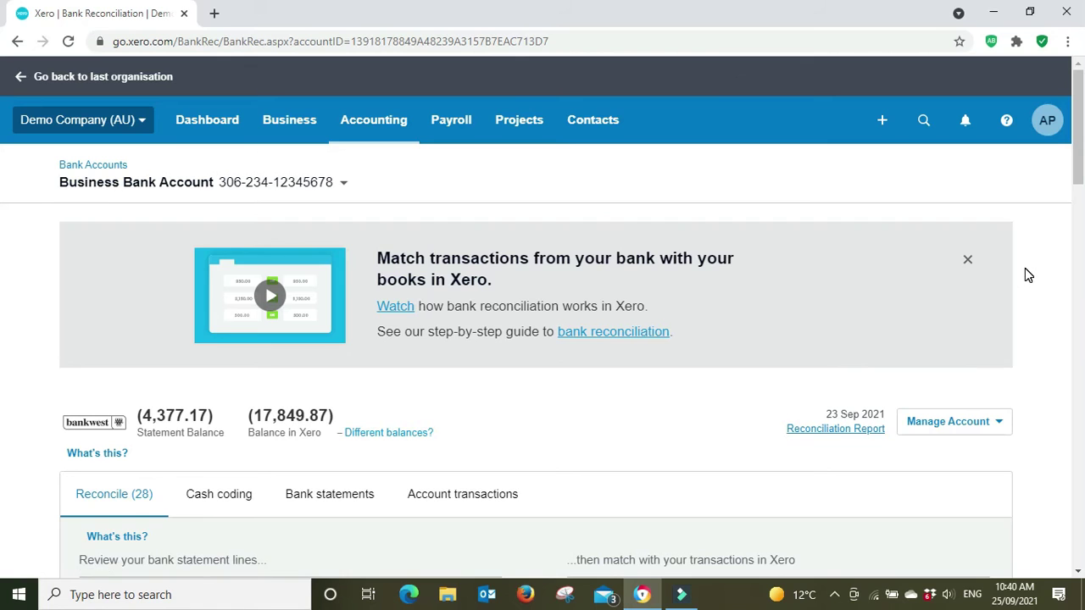
{"action": "scroll", "coordinate": [1025, 272], "scroll_direction": "down", "scroll_amount": 5}
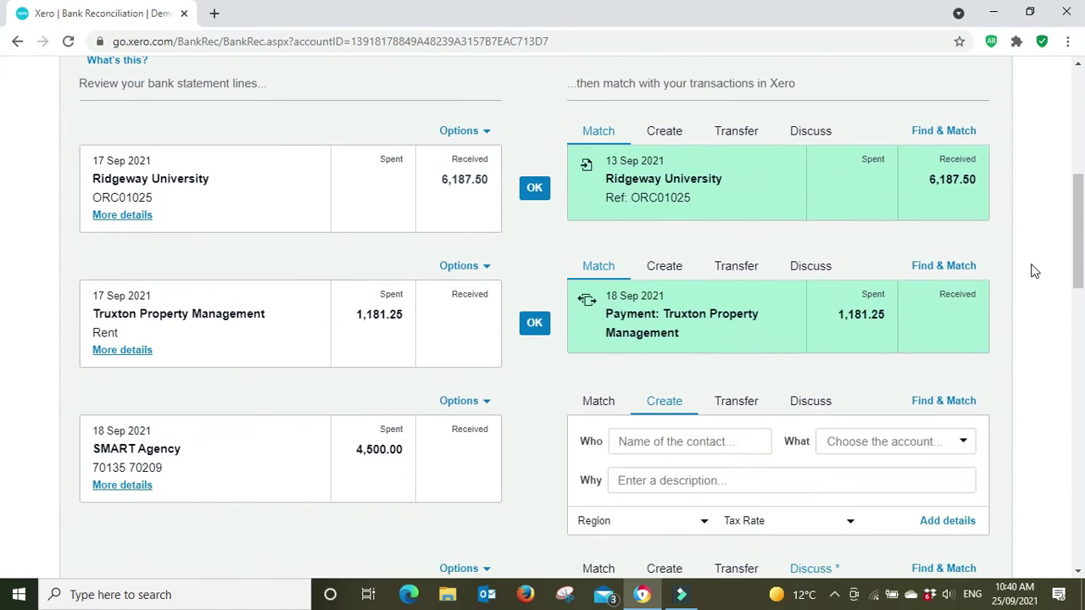
{"action": "scroll", "coordinate": [1034, 269], "scroll_direction": "down", "scroll_amount": 1}
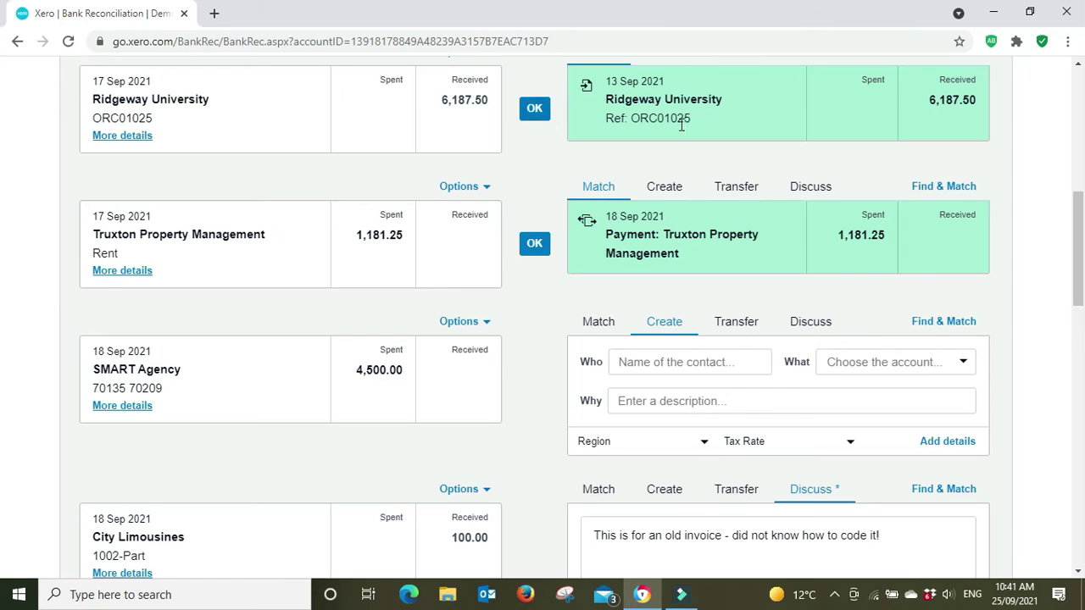
Step: Find possible matching transactions for the SMART Agency 4,500.00 statement line, review the list and totals, and cancel without reconciling
{"action": "left_click", "coordinate": [943, 321]}
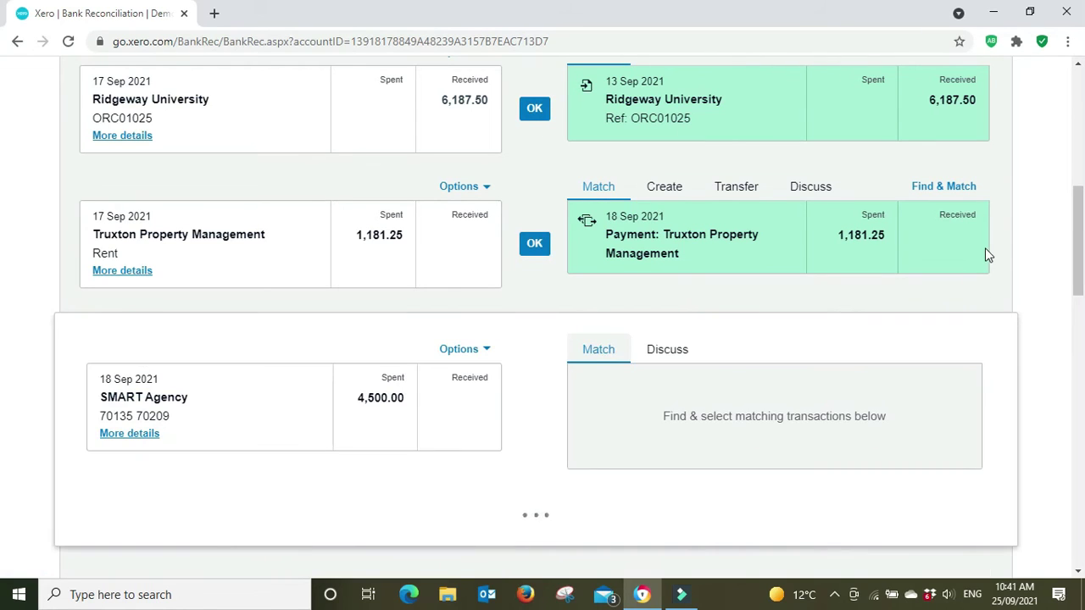
{"action": "scroll", "coordinate": [989, 255], "scroll_direction": "down", "scroll_amount": 2}
{"action": "scroll", "coordinate": [988, 256], "scroll_direction": "down", "scroll_amount": 2}
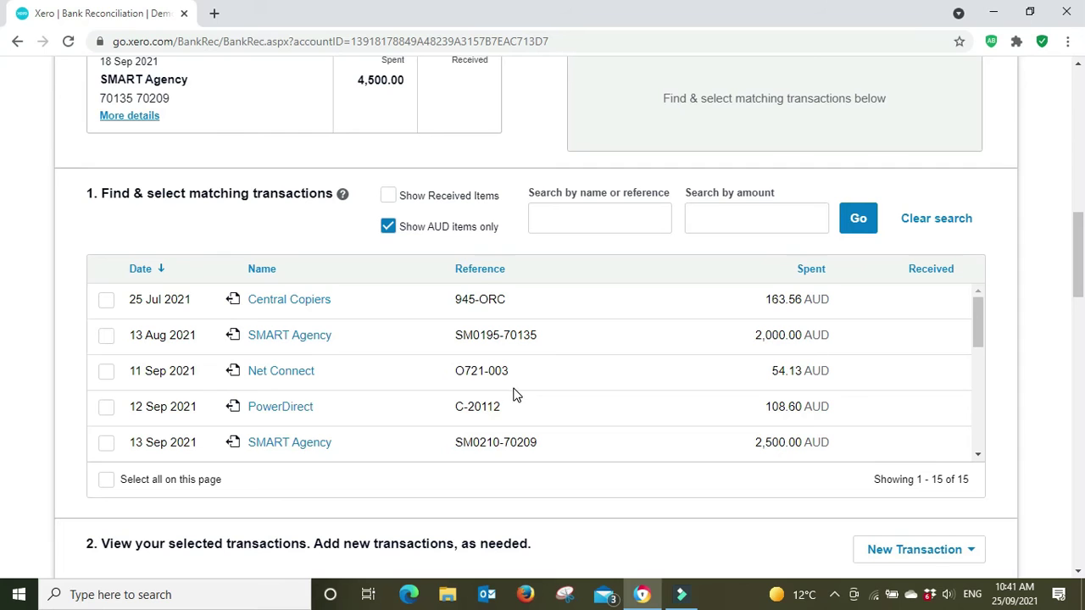
{"action": "scroll", "coordinate": [671, 286], "scroll_direction": "down", "scroll_amount": 4}
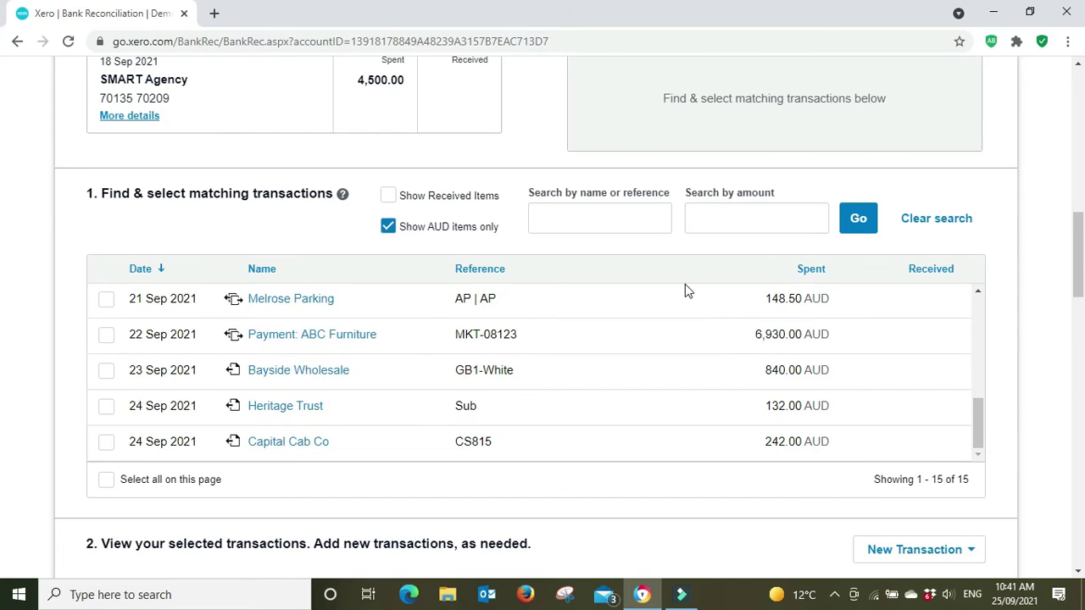
{"action": "scroll", "coordinate": [5, 328], "scroll_direction": "down", "scroll_amount": 6}
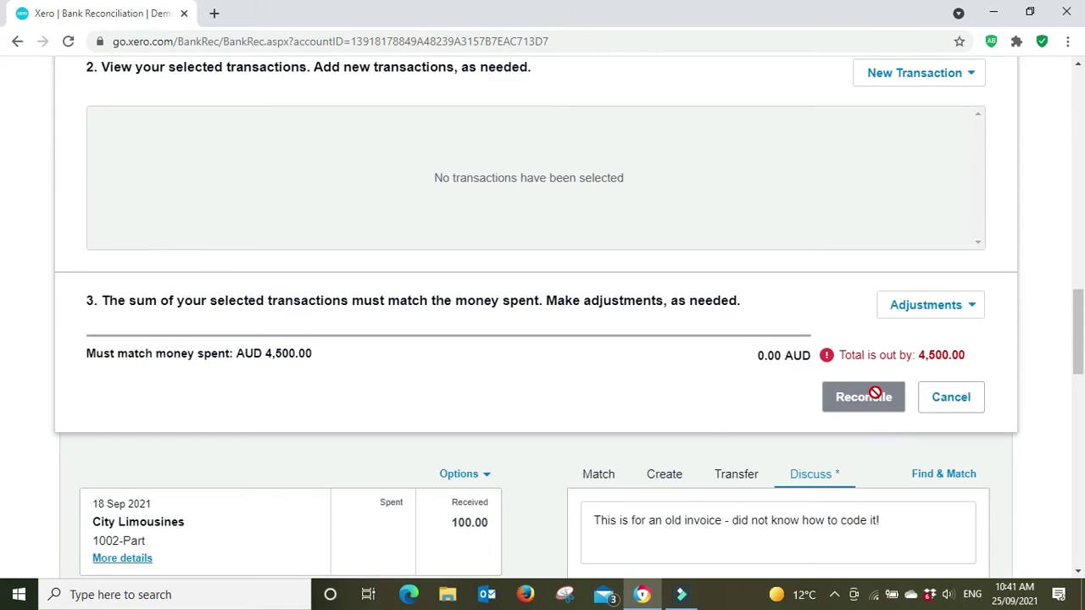
{"action": "left_click", "coordinate": [947, 400]}
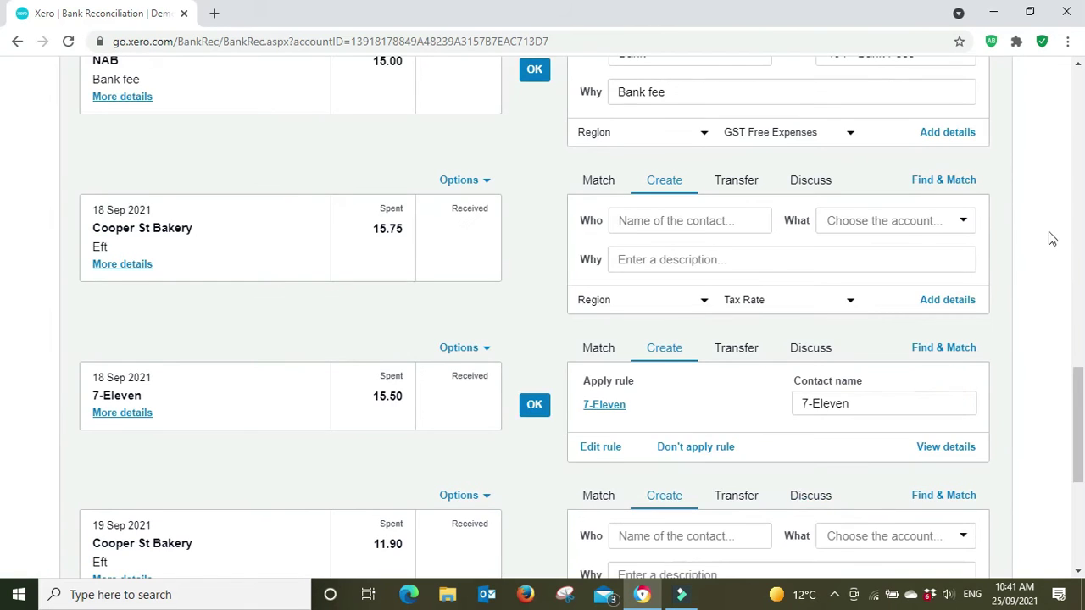
Step: Show the Business Bank Account's management options and the Ridgeway University line's options, and look over the statement lines below
{"action": "scroll", "coordinate": [373, 234], "scroll_direction": "up", "scroll_amount": 6}
{"action": "scroll", "coordinate": [373, 234], "scroll_direction": "up", "scroll_amount": 10}
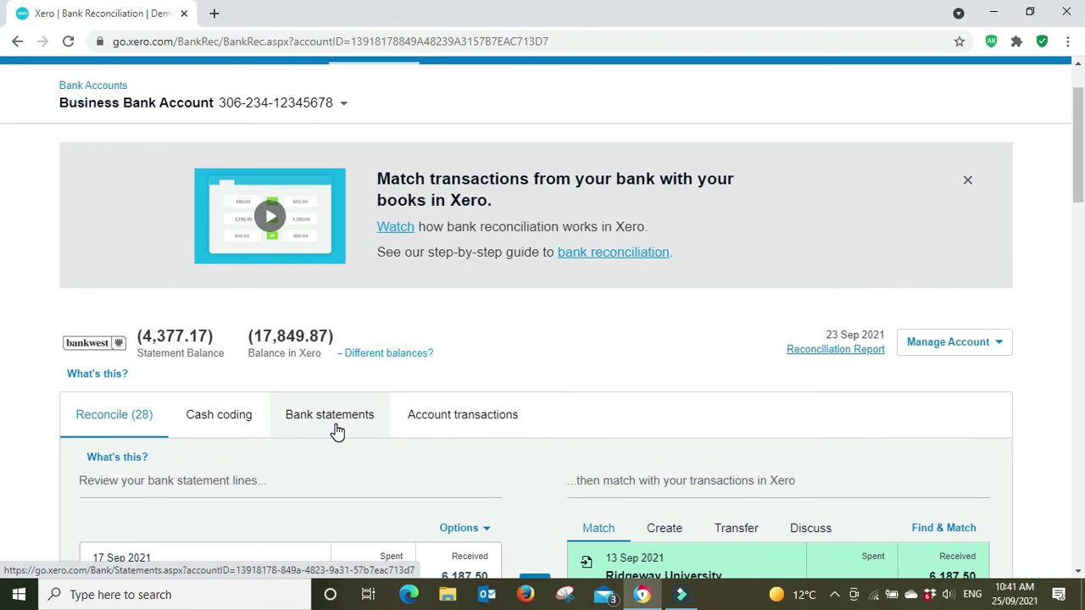
{"action": "scroll", "coordinate": [497, 432], "scroll_direction": "down", "scroll_amount": 1}
{"action": "left_click", "coordinate": [1004, 265]}
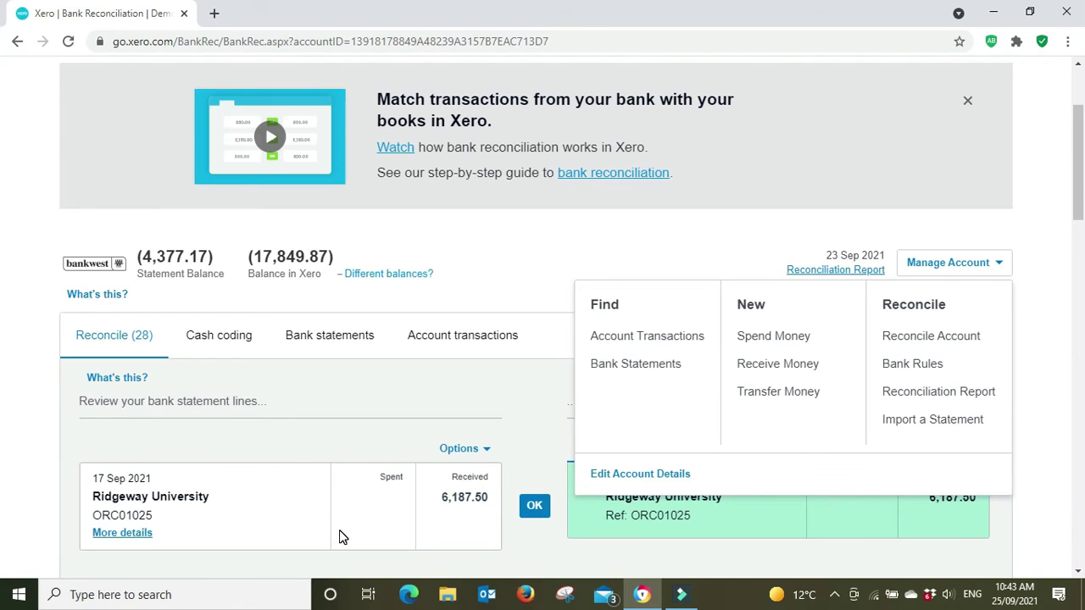
{"action": "left_click", "coordinate": [464, 448]}
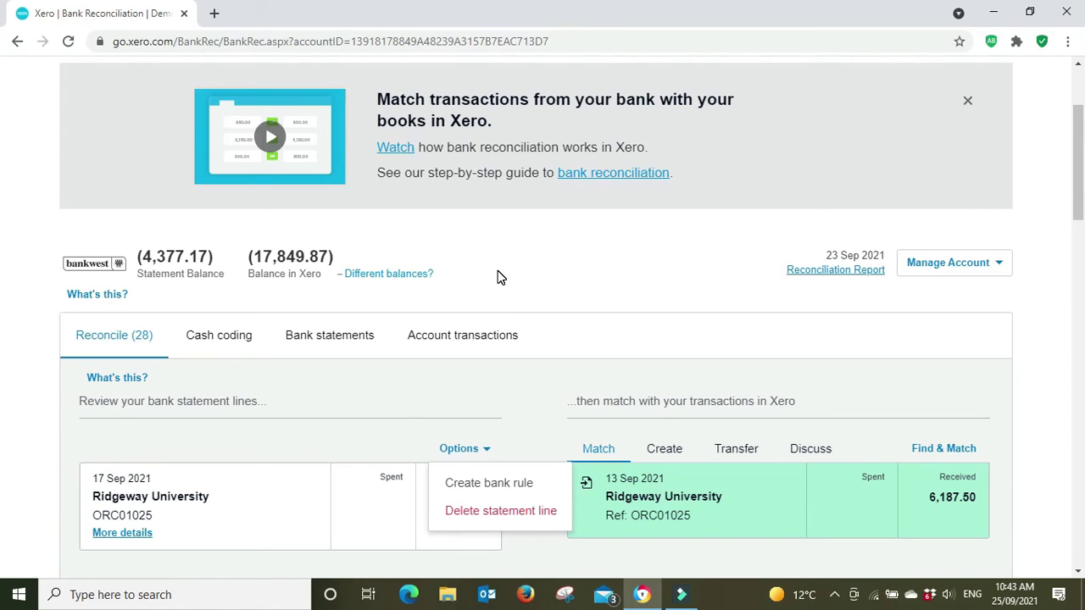
{"action": "left_click", "coordinate": [949, 264]}
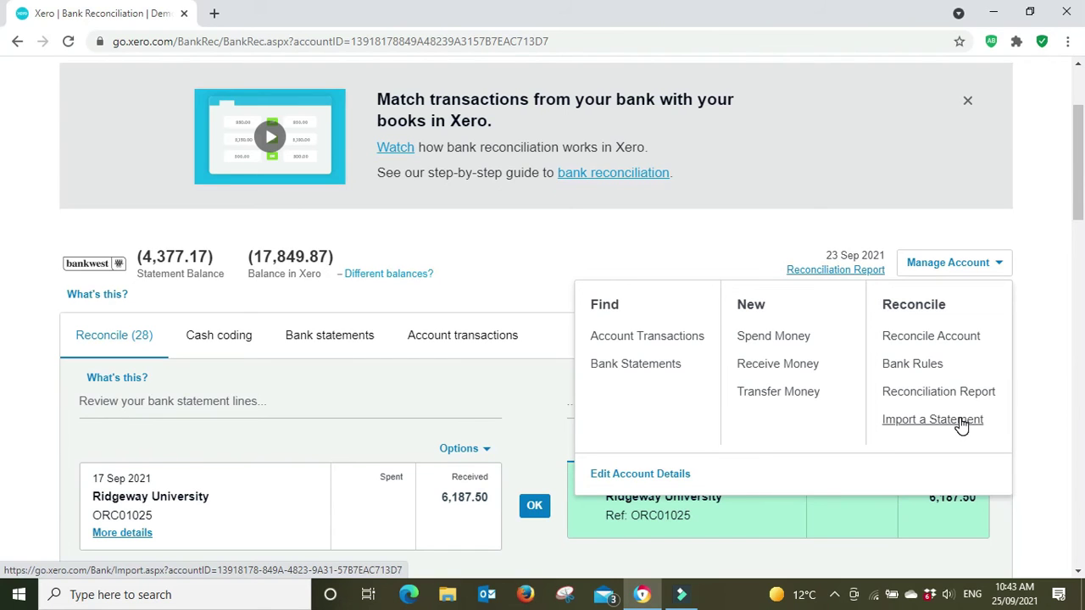
{"action": "scroll", "coordinate": [466, 281], "scroll_direction": "down", "scroll_amount": 3}
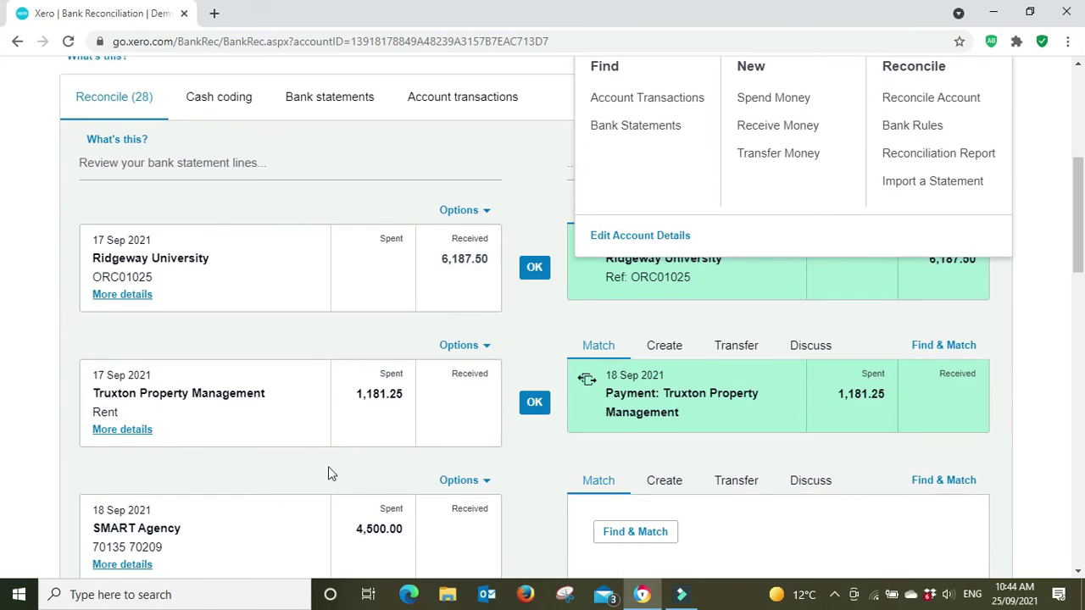
{"action": "scroll", "coordinate": [281, 300], "scroll_direction": "down", "scroll_amount": 4}
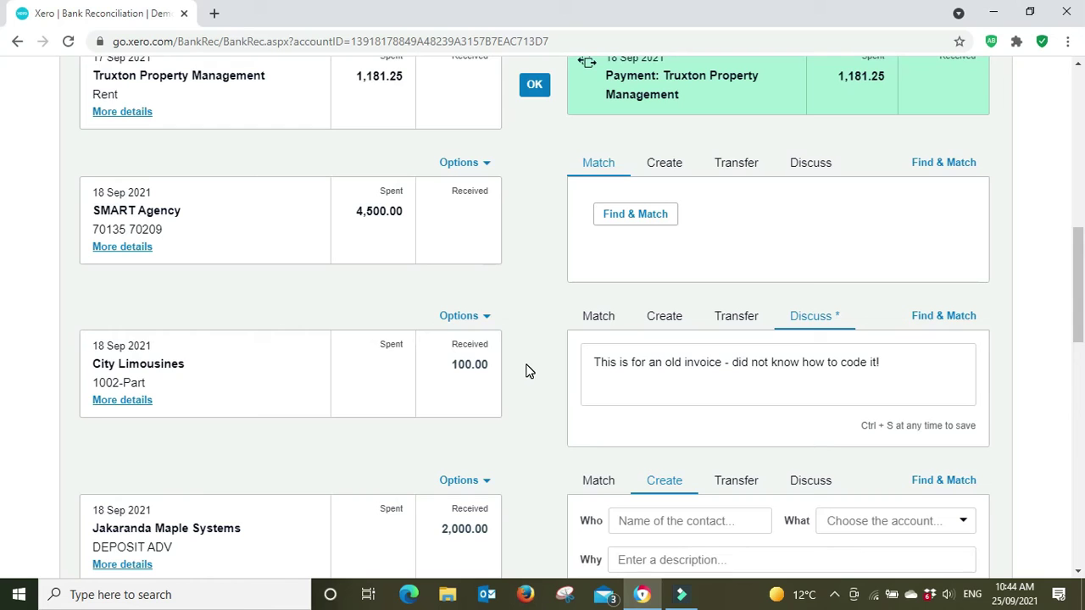
Step: Return to the organisation dashboard and examine the July, August and September figures in the Total cash in and out chart
{"action": "scroll", "coordinate": [1056, 211], "scroll_direction": "up", "scroll_amount": 9}
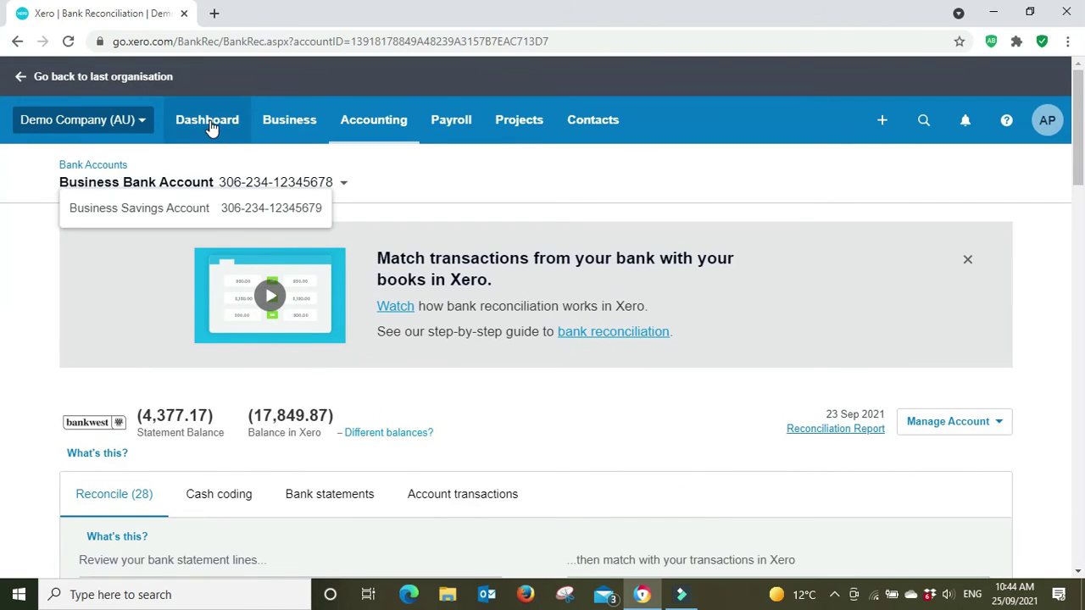
{"action": "left_click", "coordinate": [211, 126]}
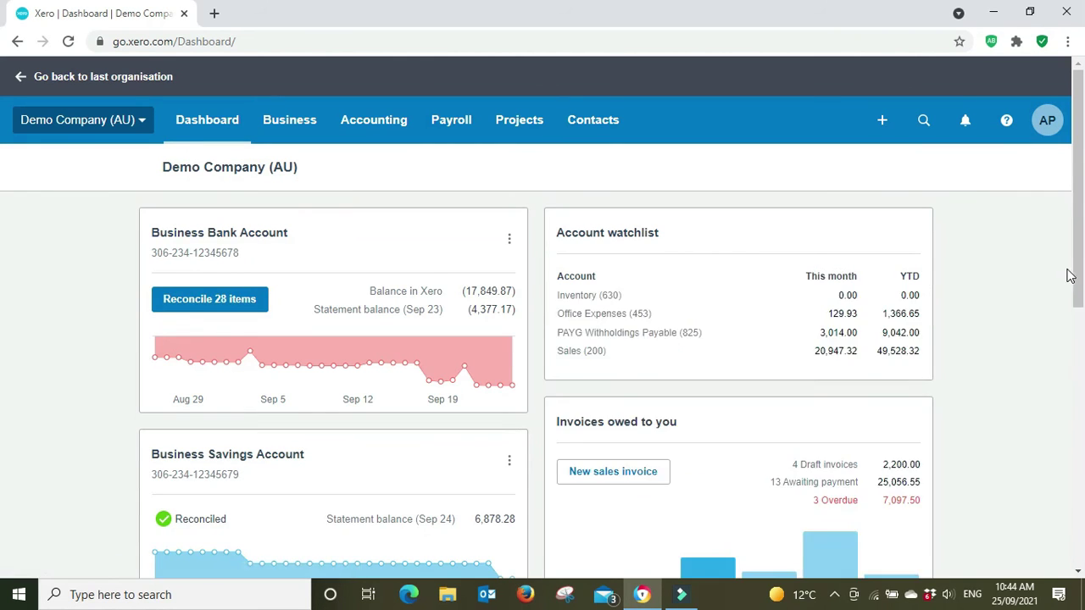
{"action": "scroll", "coordinate": [433, 279], "scroll_direction": "down", "scroll_amount": 1}
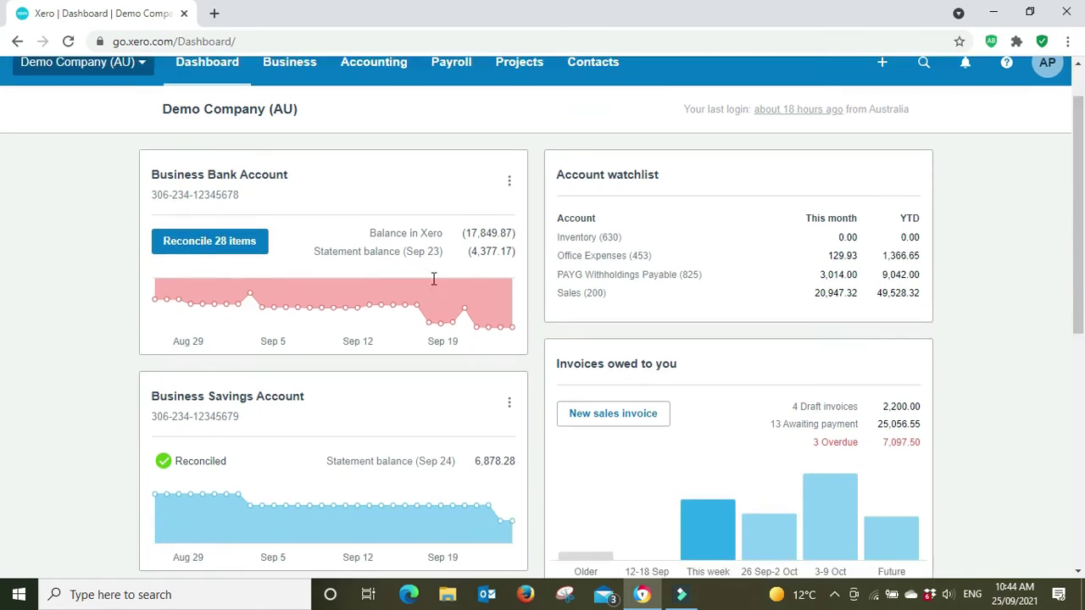
{"action": "scroll", "coordinate": [434, 279], "scroll_direction": "down", "scroll_amount": 5}
{"action": "mouse_move", "coordinate": [354, 306]}
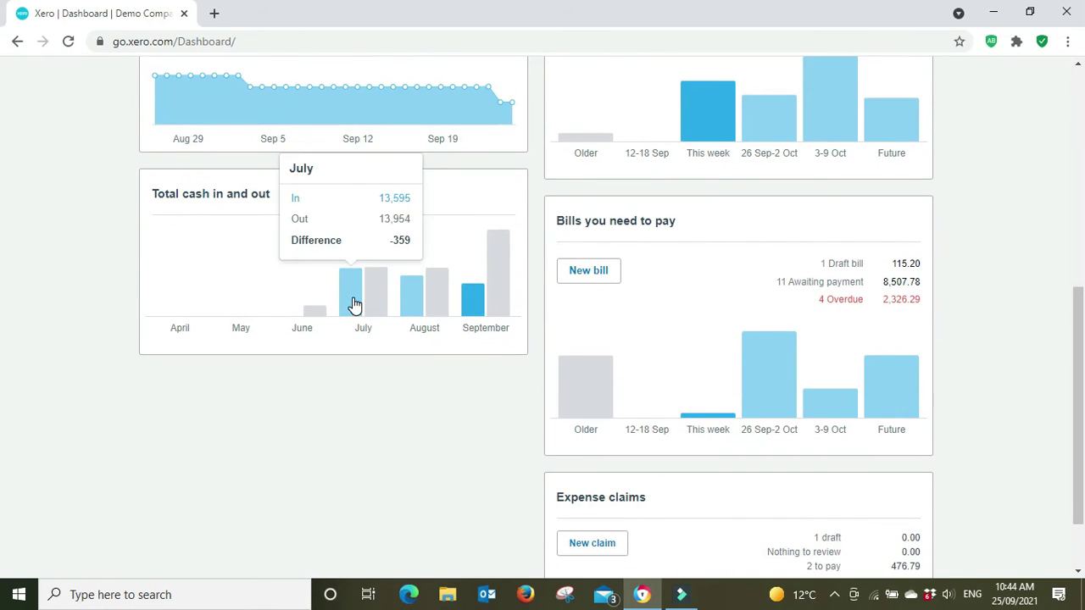
{"action": "mouse_move", "coordinate": [407, 302]}
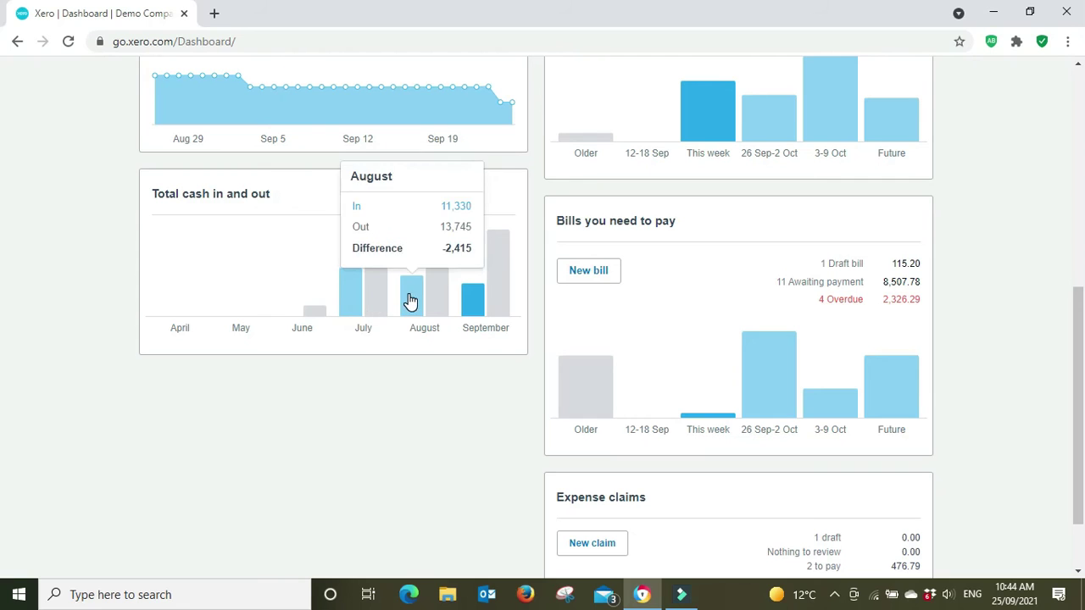
{"action": "mouse_move", "coordinate": [480, 303]}
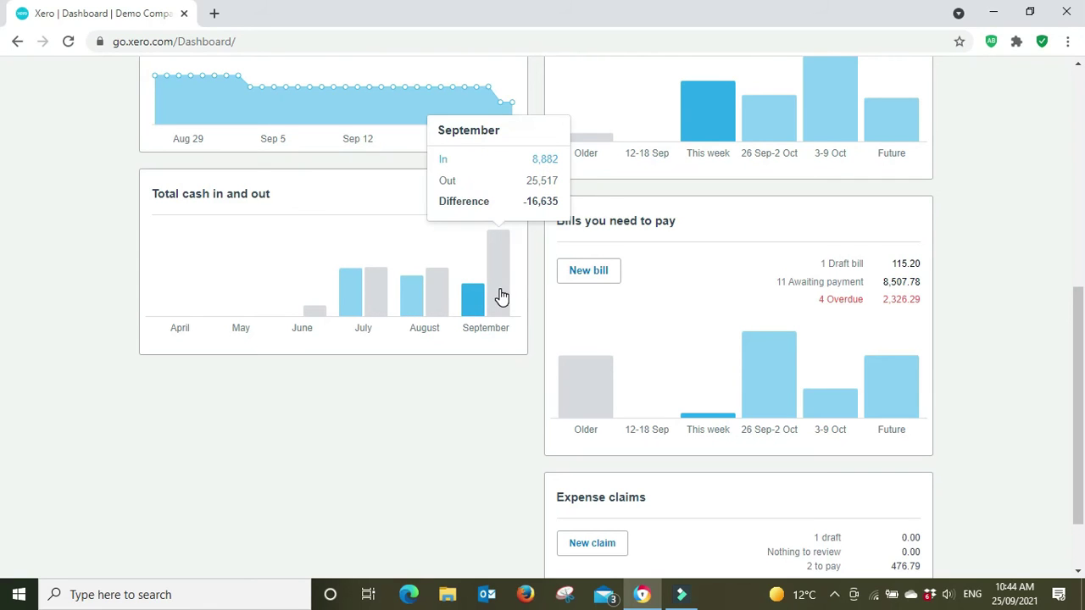
{"action": "scroll", "coordinate": [961, 268], "scroll_direction": "up", "scroll_amount": 5}
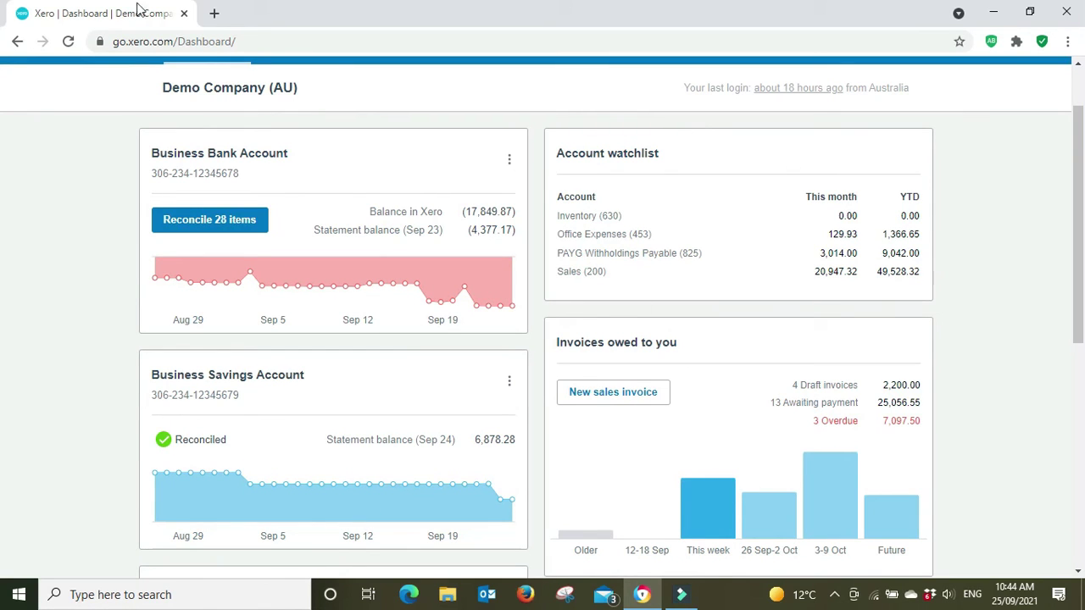
Step: Duplicate the dashboard in a second browser tab, open the chart of accounts there and view the Advertising account's dashboard watchlist setting
{"action": "right_click", "coordinate": [75, 12]}
{"action": "left_click", "coordinate": [150, 126]}
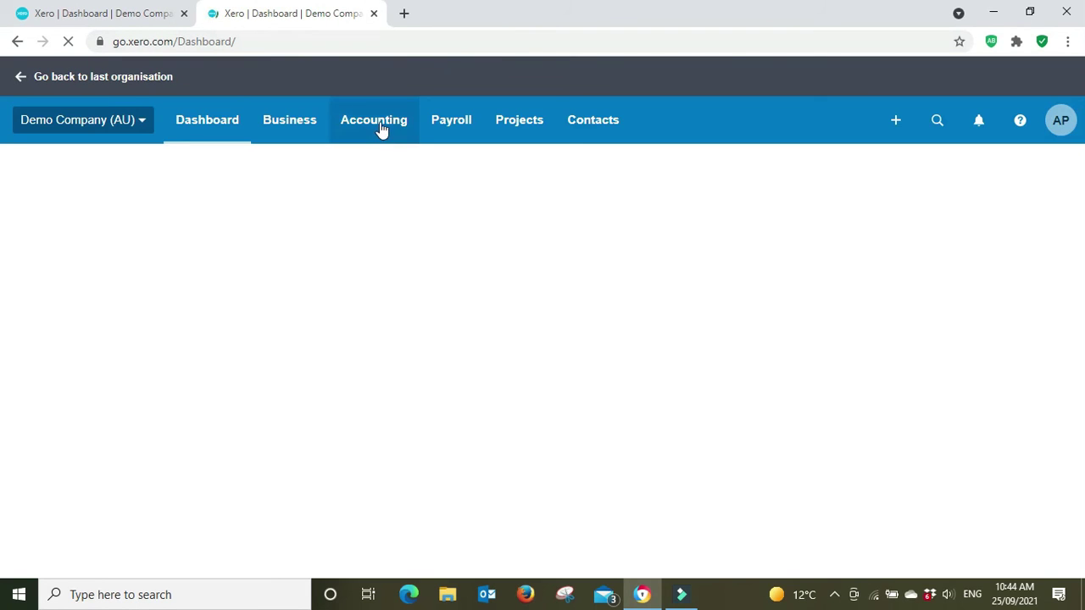
{"action": "left_click", "coordinate": [380, 127]}
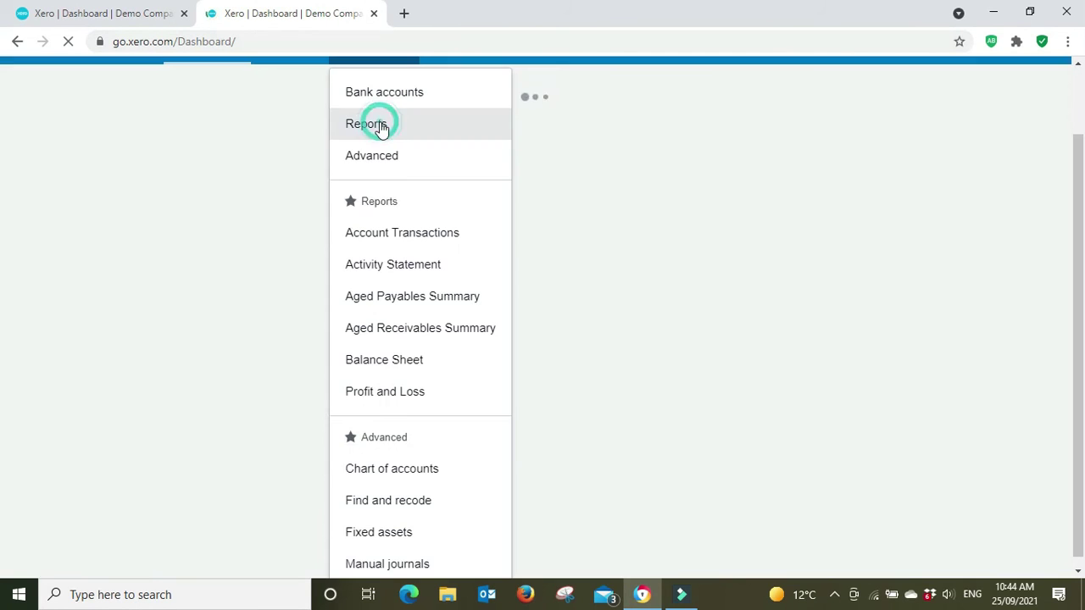
{"action": "left_click", "coordinate": [414, 475]}
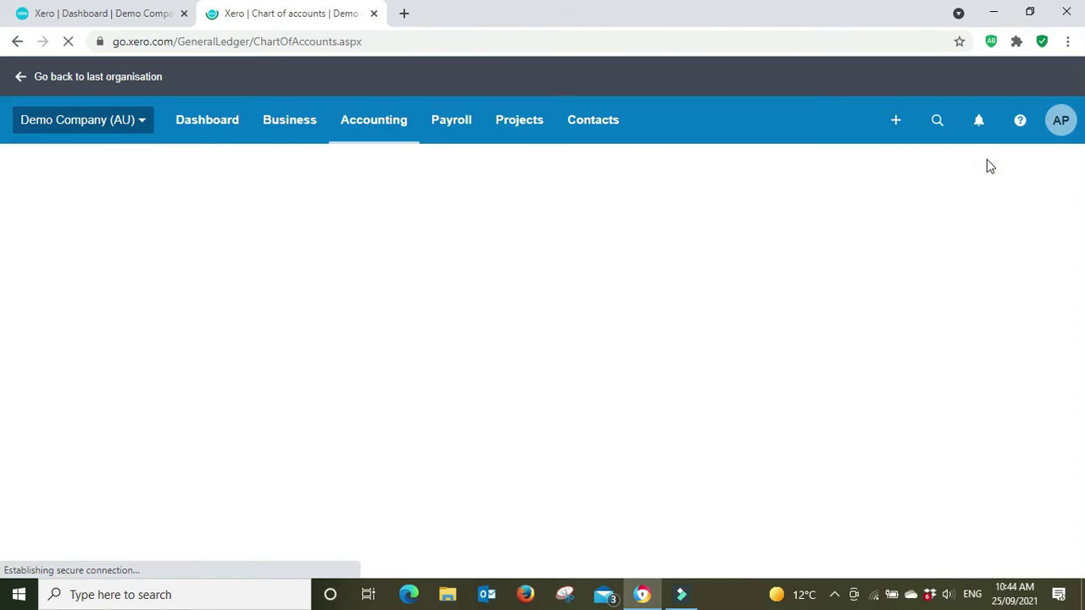
{"action": "scroll", "coordinate": [345, 465], "scroll_direction": "down", "scroll_amount": 5}
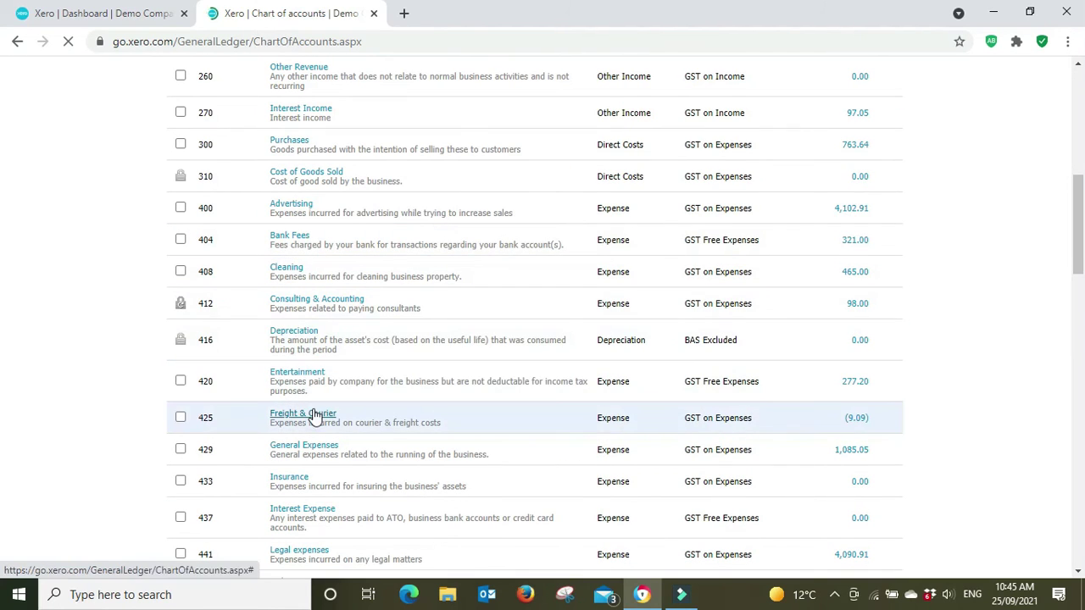
{"action": "left_click", "coordinate": [302, 207]}
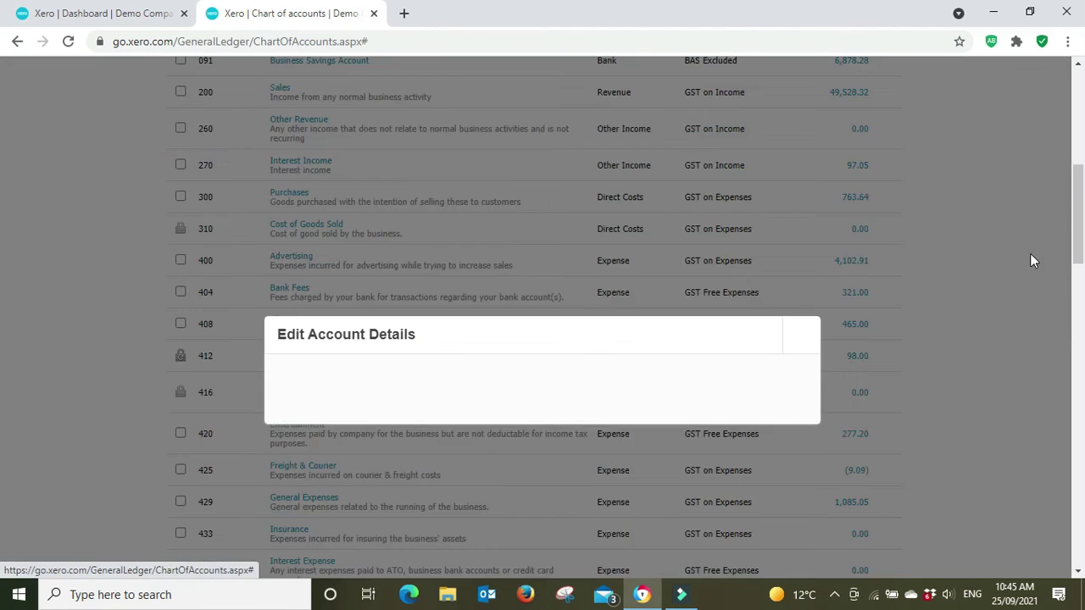
{"action": "scroll", "coordinate": [708, 252], "scroll_direction": "down", "scroll_amount": 3}
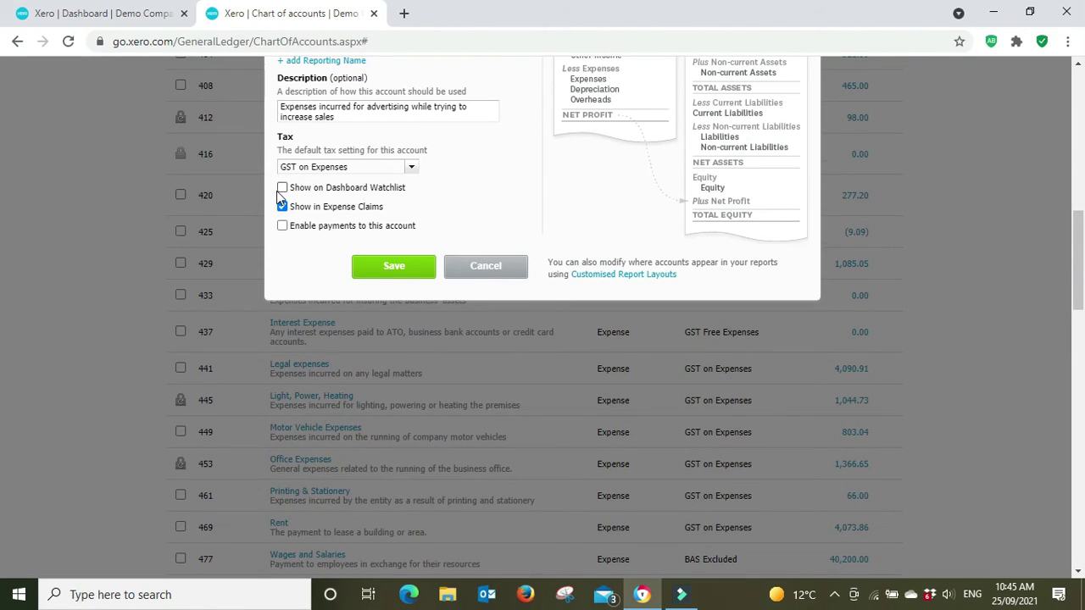
Step: Switch back to the original dashboard tab and review the watchlist, invoices owed, bills to pay, cash in and out and expense claims
{"action": "left_click", "coordinate": [102, 10]}
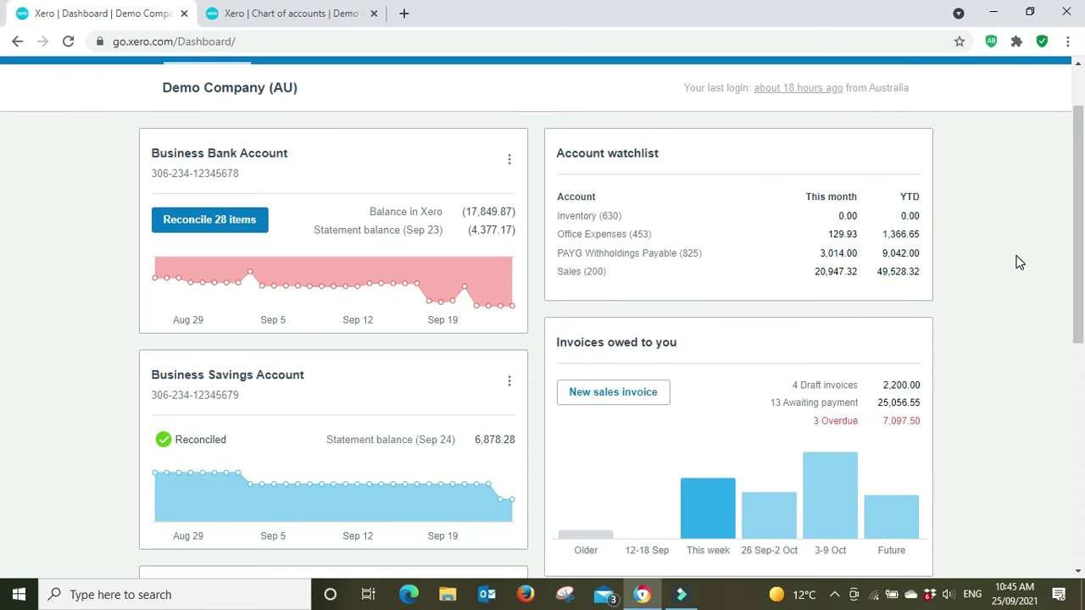
{"action": "scroll", "coordinate": [1020, 263], "scroll_direction": "down", "scroll_amount": 1}
{"action": "scroll", "coordinate": [1020, 262], "scroll_direction": "down", "scroll_amount": 1}
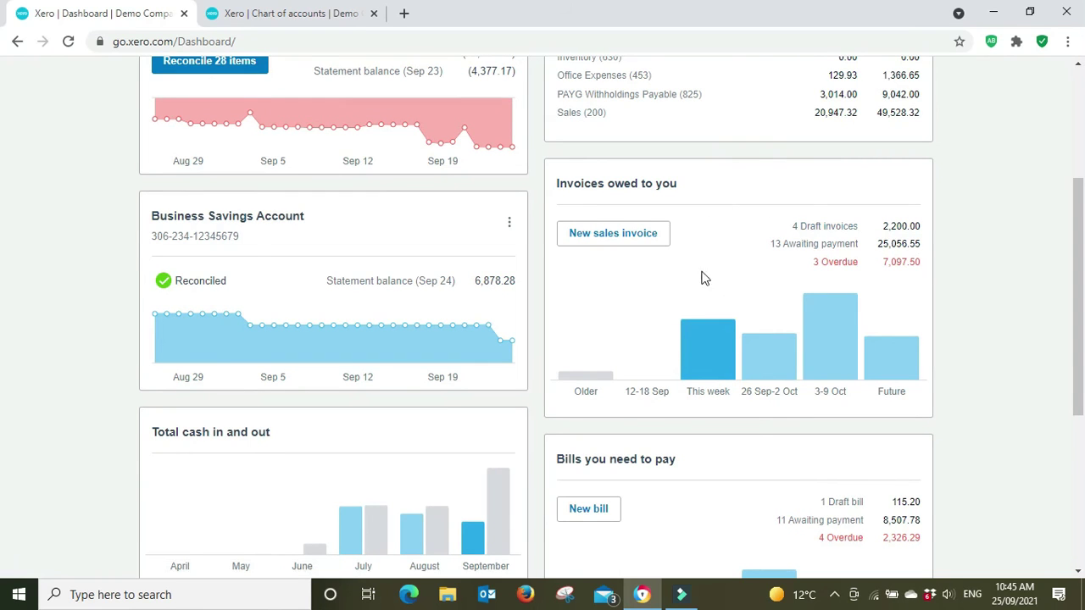
{"action": "scroll", "coordinate": [1028, 241], "scroll_direction": "down", "scroll_amount": 2}
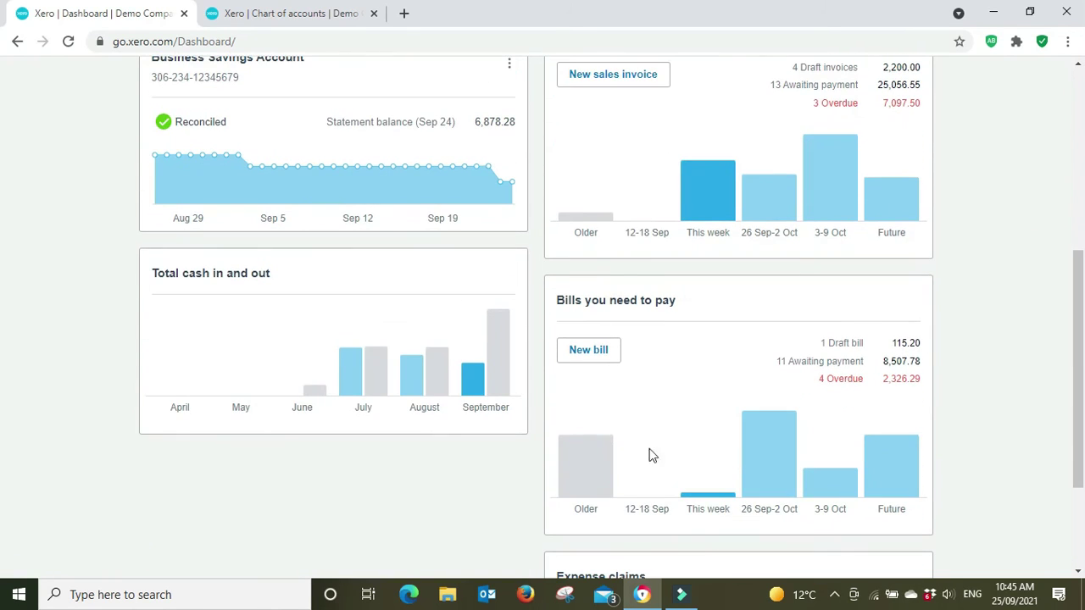
{"action": "scroll", "coordinate": [1005, 315], "scroll_direction": "up", "scroll_amount": 1}
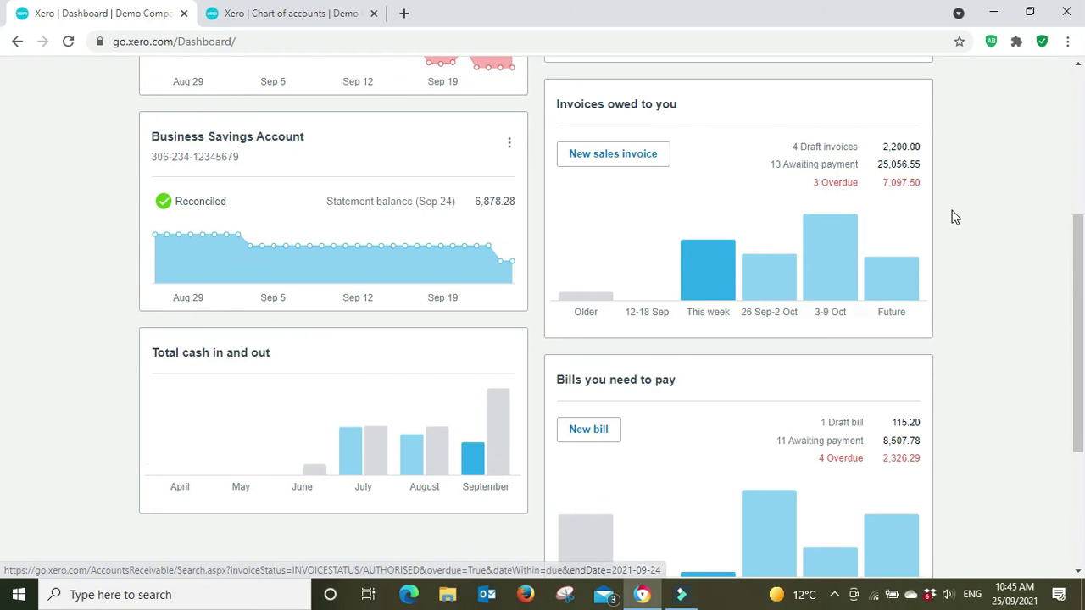
{"action": "scroll", "coordinate": [955, 217], "scroll_direction": "down", "scroll_amount": 3}
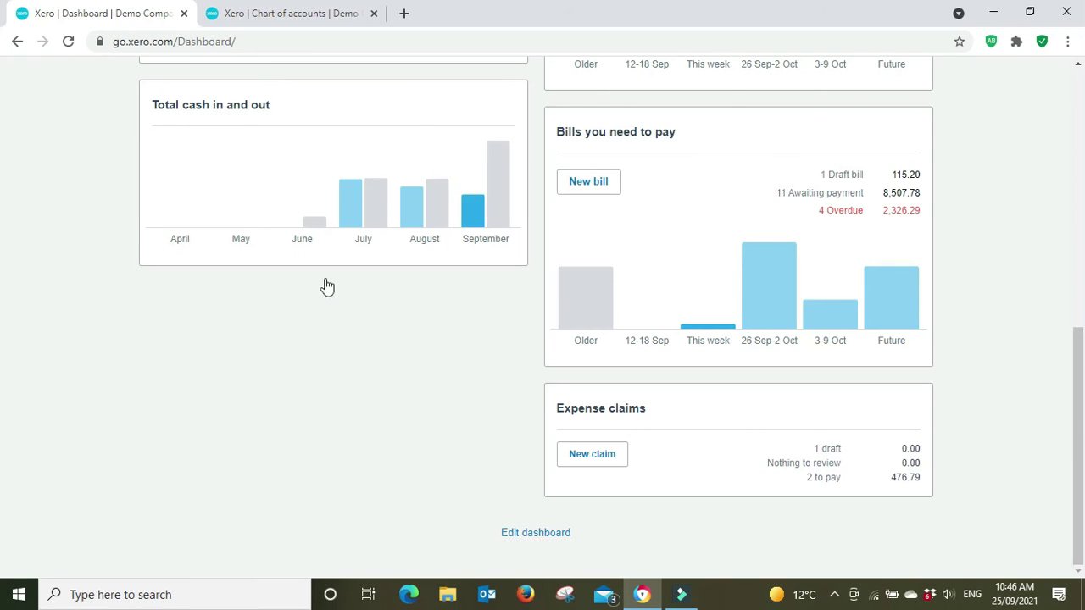
{"action": "scroll", "coordinate": [979, 260], "scroll_direction": "up", "scroll_amount": 3}
{"action": "scroll", "coordinate": [980, 259], "scroll_direction": "up", "scroll_amount": 3}
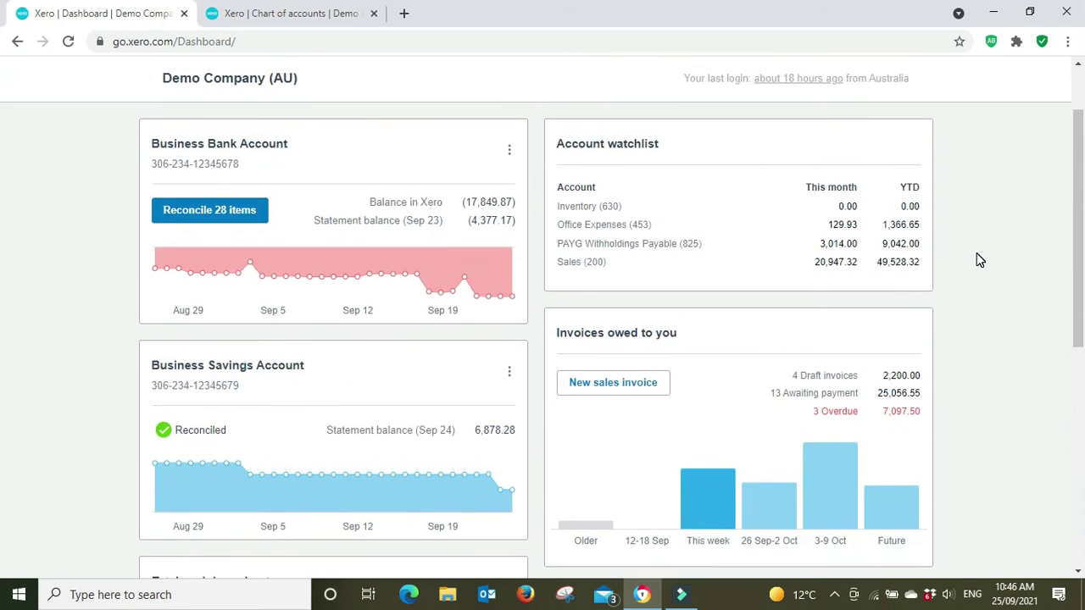
Step: Open the short-term cash flow projection and review its totals, 30-day balance chart and weekly projection breakdown
{"action": "left_click", "coordinate": [289, 125]}
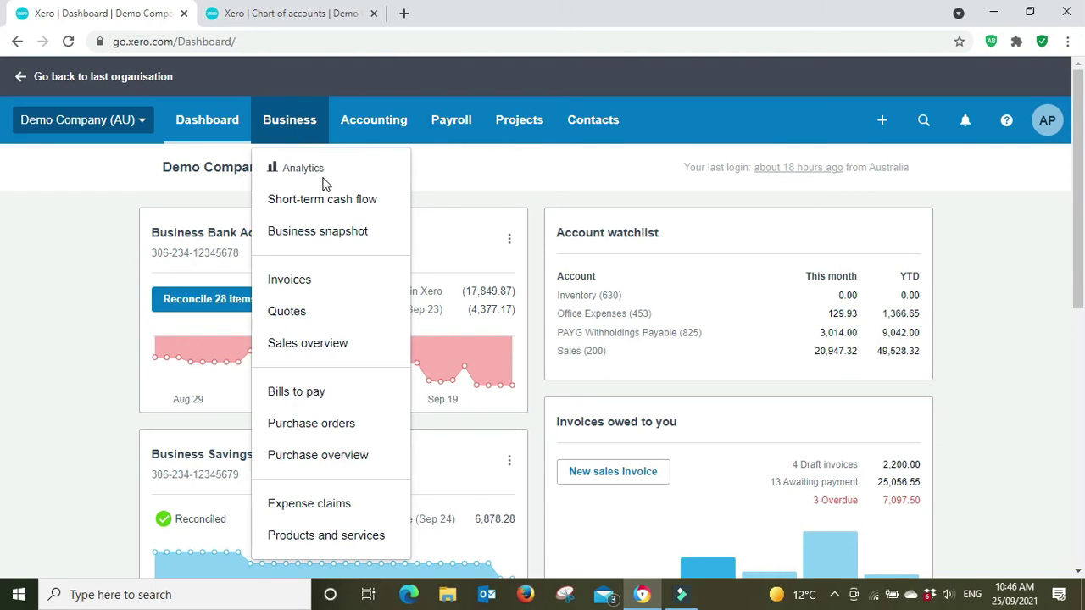
{"action": "left_click", "coordinate": [374, 209]}
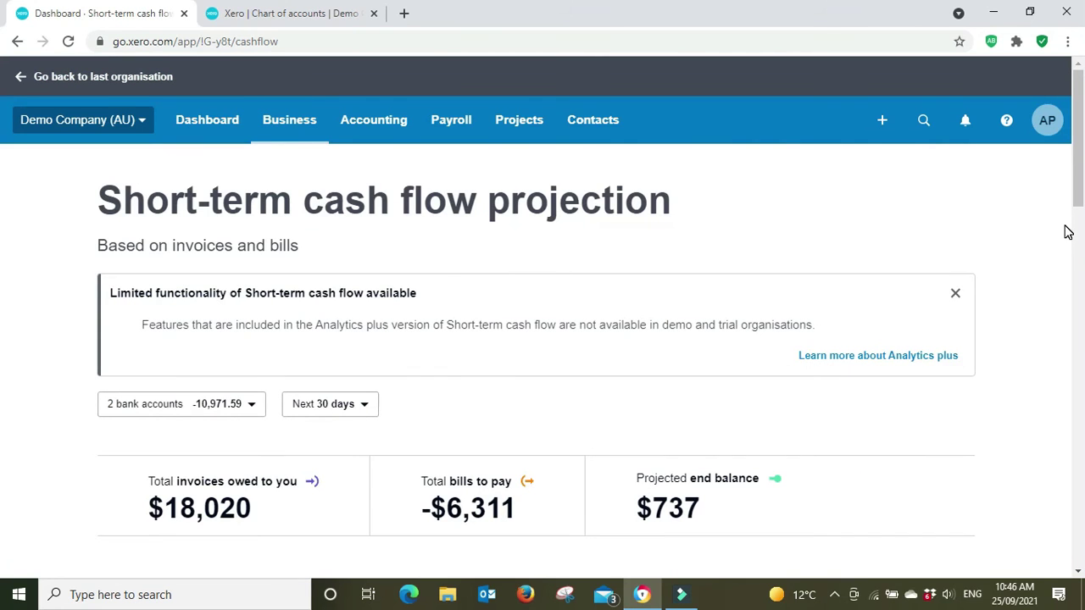
{"action": "scroll", "coordinate": [1068, 233], "scroll_direction": "down", "scroll_amount": 2}
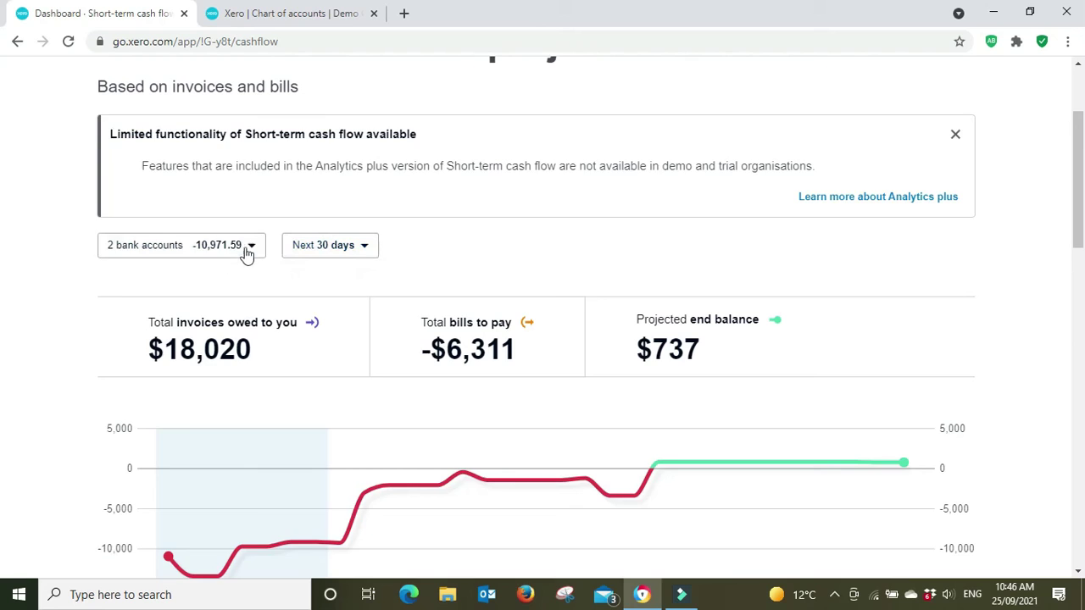
{"action": "scroll", "coordinate": [260, 296], "scroll_direction": "down", "scroll_amount": 2}
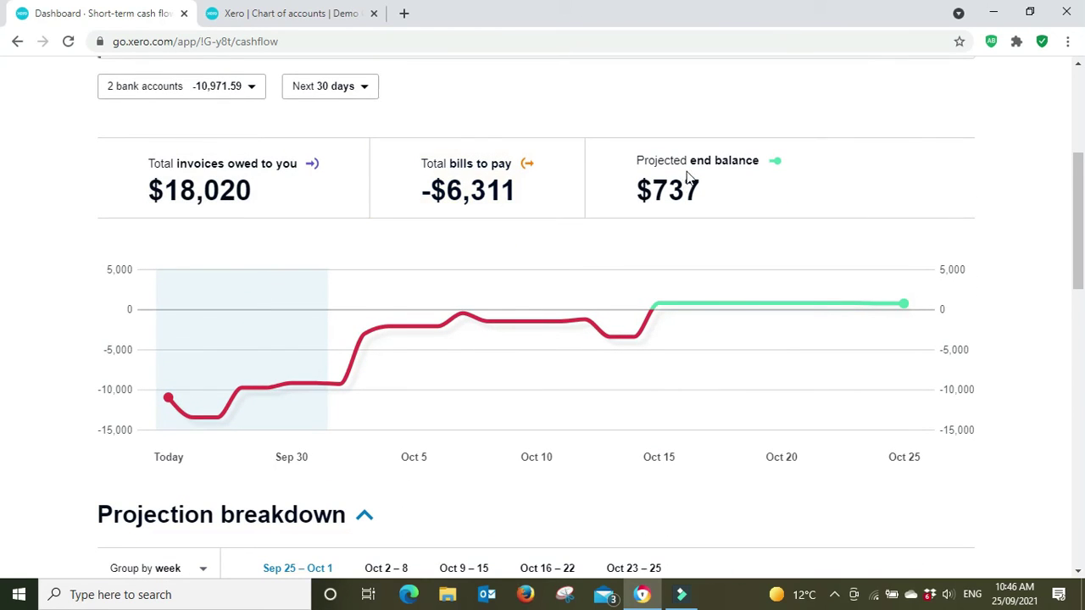
{"action": "mouse_move", "coordinate": [908, 310]}
{"action": "scroll", "coordinate": [1044, 254], "scroll_direction": "down", "scroll_amount": 3}
{"action": "scroll", "coordinate": [1045, 255], "scroll_direction": "down", "scroll_amount": 2}
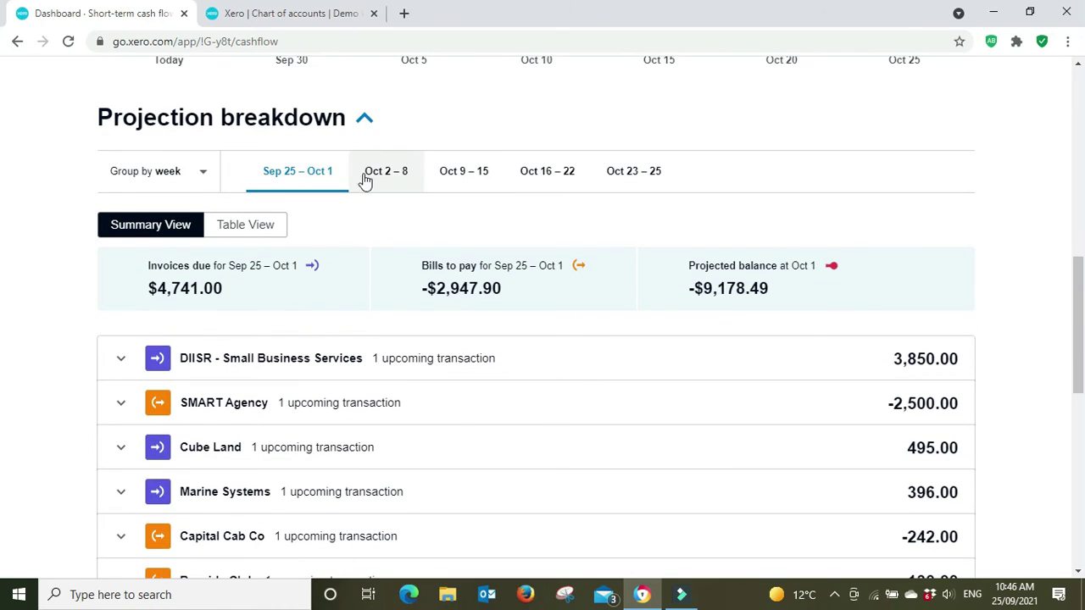
Step: Review the Sep 25 – Oct 1 upcoming transactions in the projection breakdown and the suggested actions for overdue invoices and bills
{"action": "scroll", "coordinate": [981, 235], "scroll_direction": "down", "scroll_amount": 2}
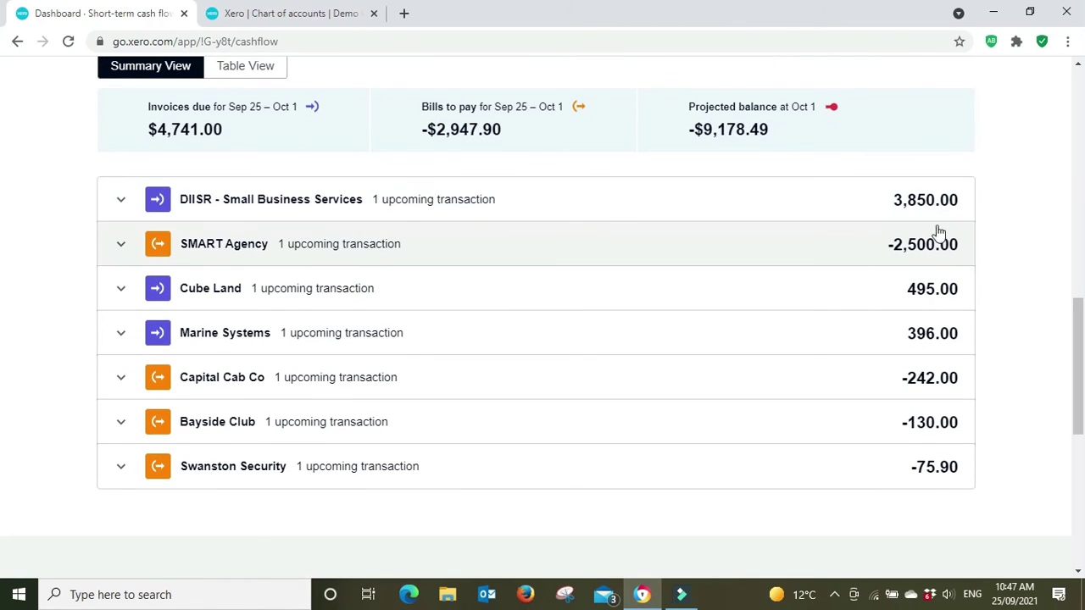
{"action": "scroll", "coordinate": [948, 386], "scroll_direction": "down", "scroll_amount": 1}
{"action": "scroll", "coordinate": [945, 387], "scroll_direction": "down", "scroll_amount": 4}
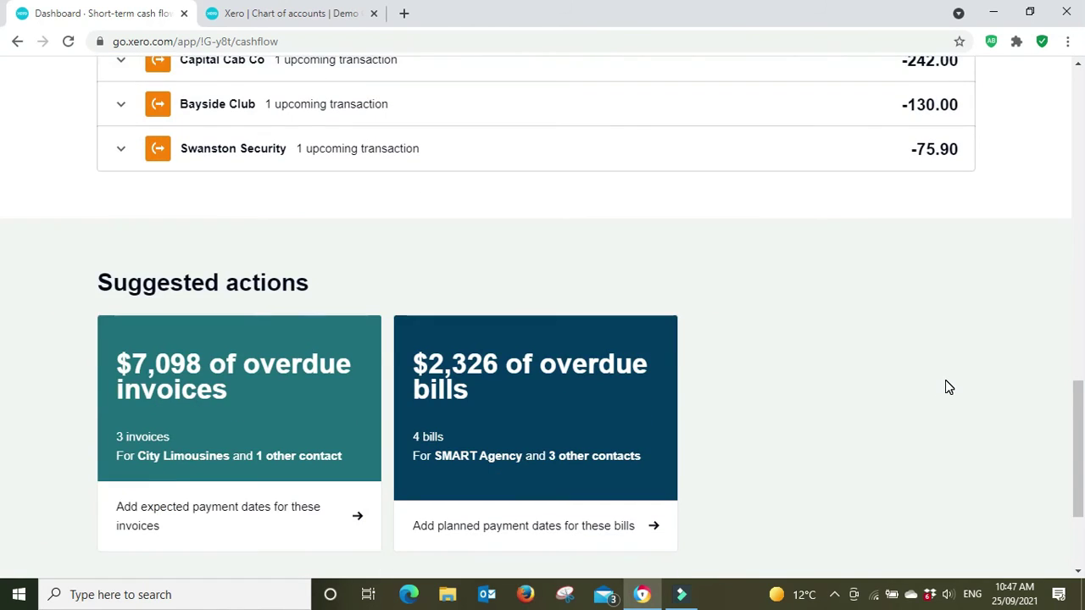
{"action": "scroll", "coordinate": [552, 247], "scroll_direction": "down", "scroll_amount": 2}
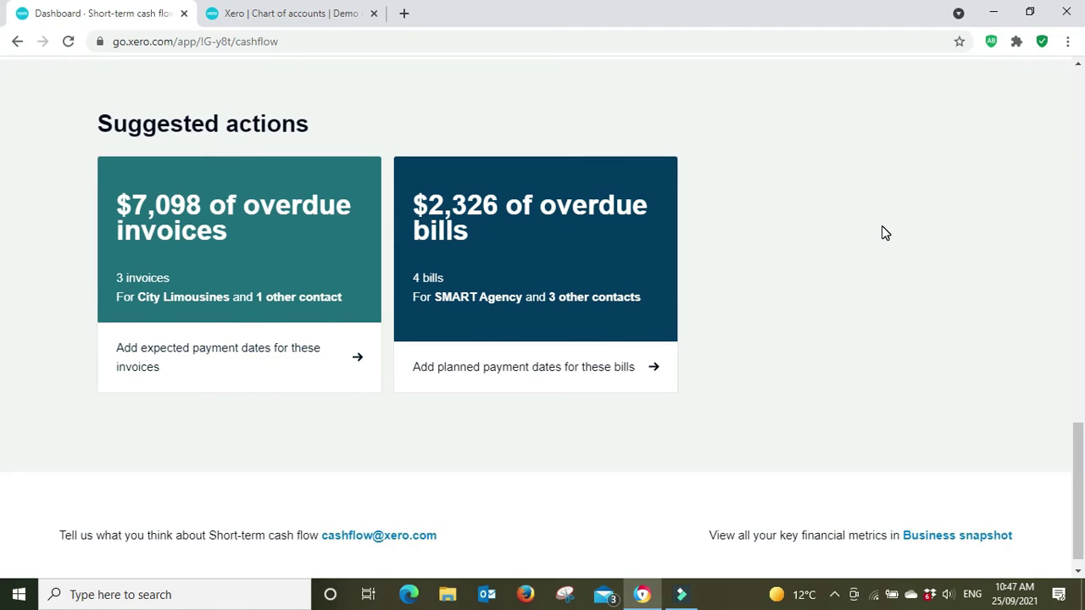
{"action": "scroll", "coordinate": [882, 232], "scroll_direction": "up", "scroll_amount": 2}
{"action": "scroll", "coordinate": [882, 227], "scroll_direction": "up", "scroll_amount": 10}
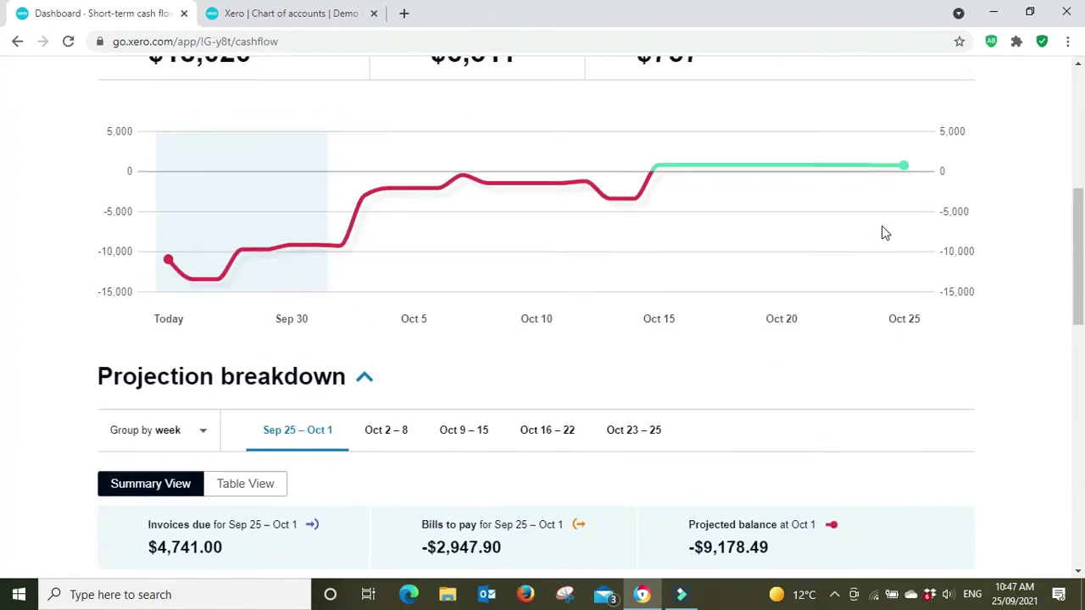
Step: Open the Business snapshot and review its profitability, efficiency, and financial position and cash sections
{"action": "left_click", "coordinate": [289, 119]}
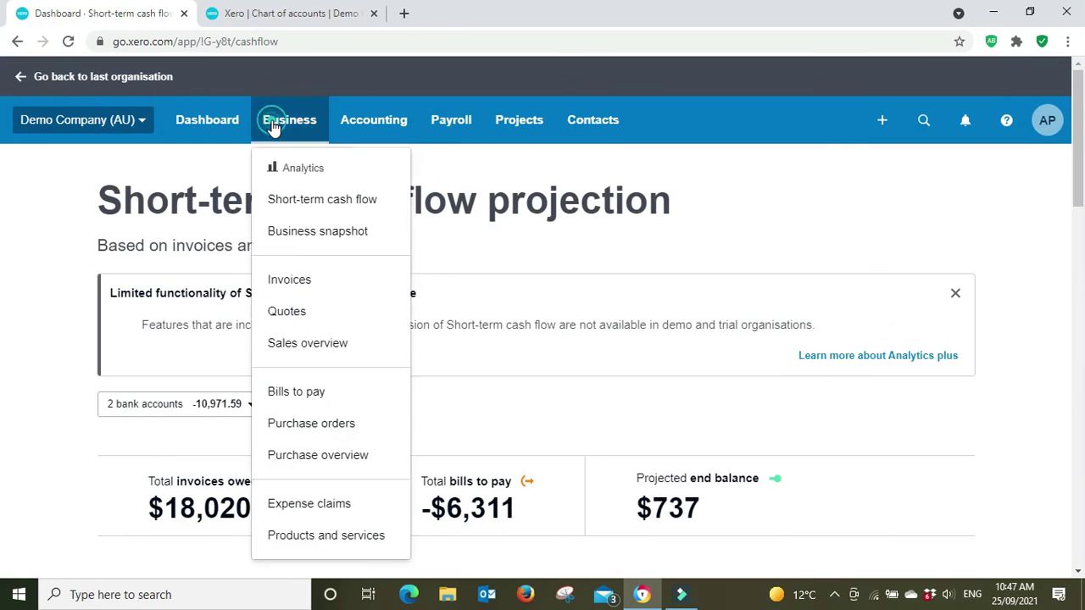
{"action": "left_click", "coordinate": [321, 237]}
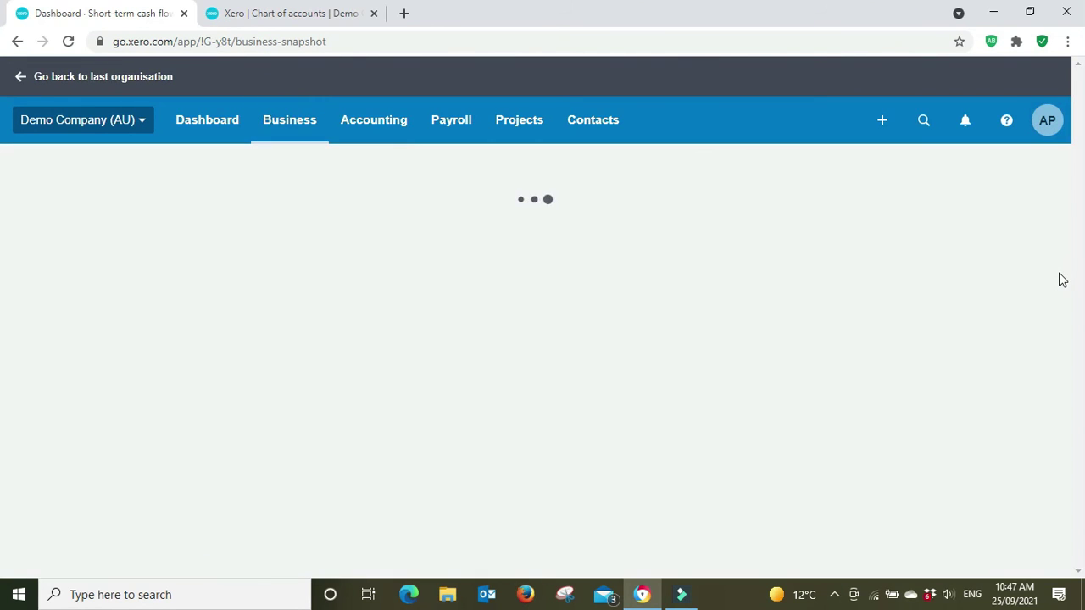
{"action": "scroll", "coordinate": [997, 301], "scroll_direction": "down", "scroll_amount": 3}
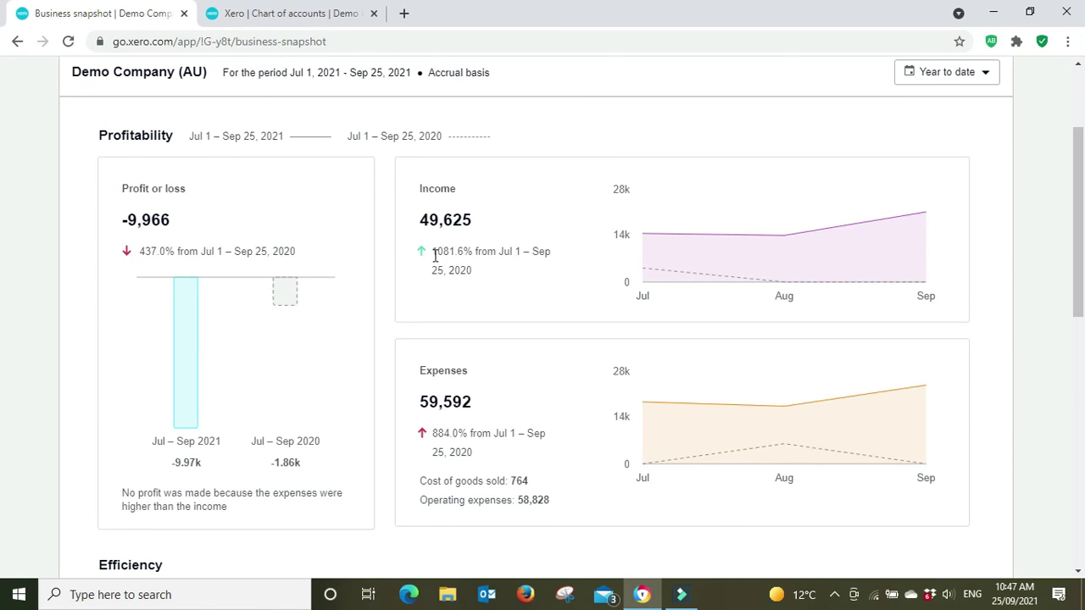
{"action": "scroll", "coordinate": [1066, 259], "scroll_direction": "down", "scroll_amount": 5}
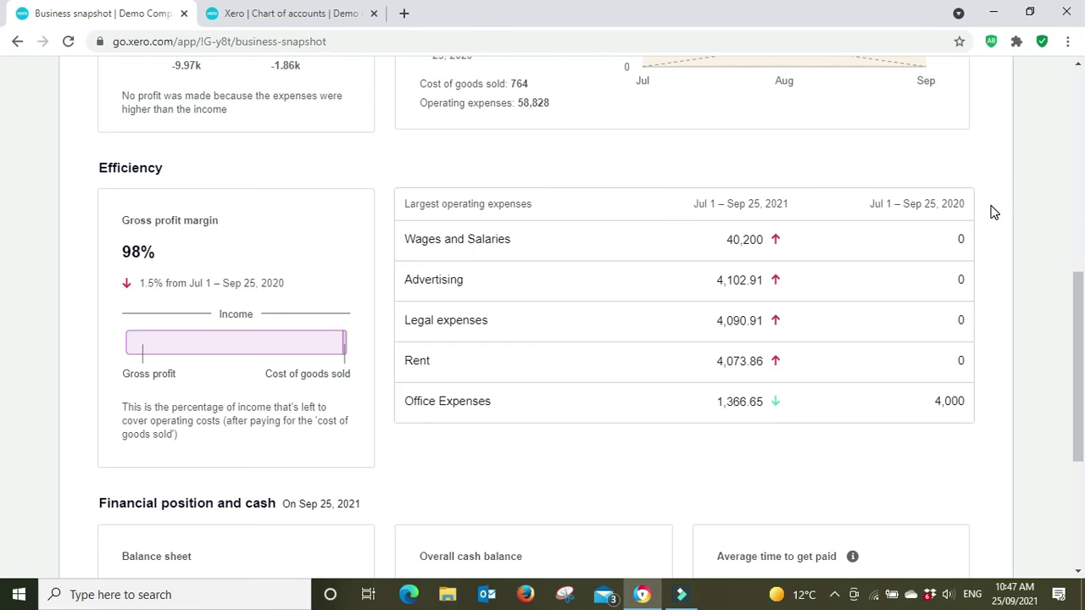
{"action": "scroll", "coordinate": [994, 212], "scroll_direction": "down", "scroll_amount": 3}
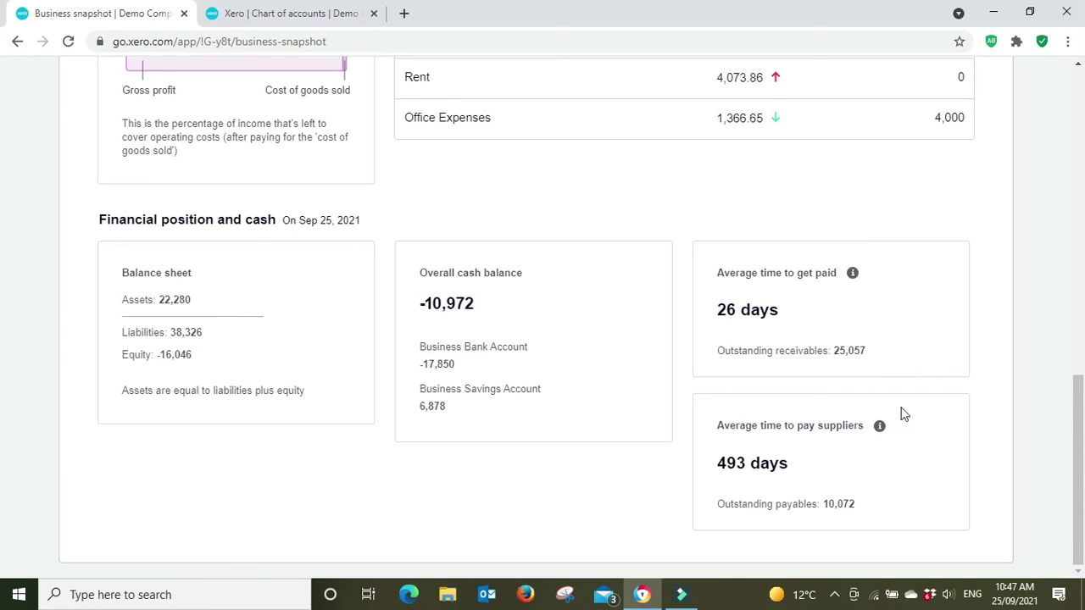
{"action": "scroll", "coordinate": [4, 496], "scroll_direction": "up", "scroll_amount": 10}
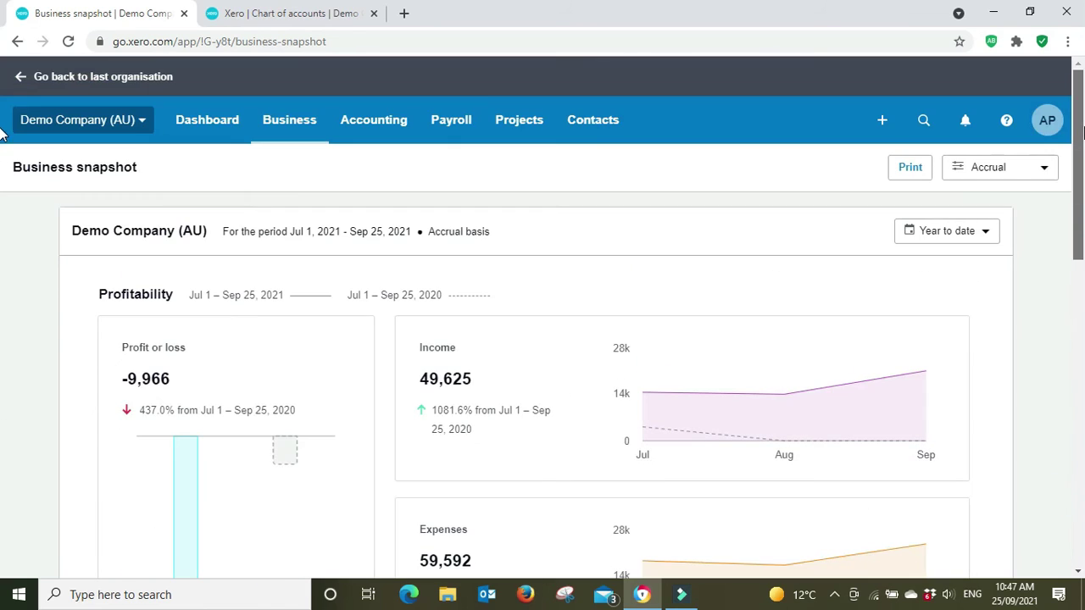
Step: Open the Sales overview, hide its help banner and review the invoice totals, money coming in, customers owing the most and quotes
{"action": "left_click", "coordinate": [288, 121]}
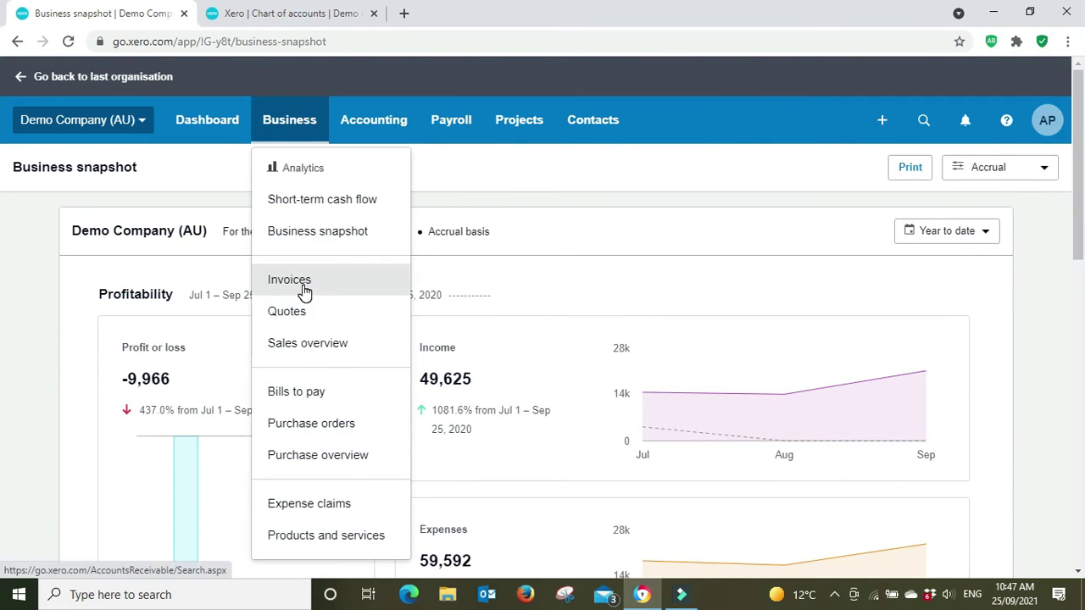
{"action": "left_click", "coordinate": [308, 344]}
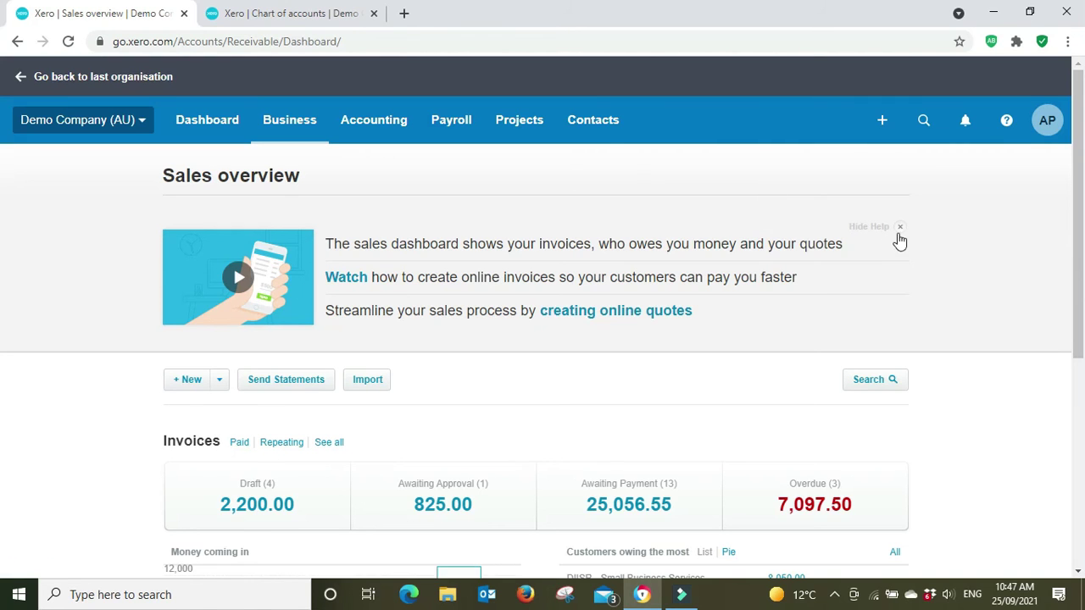
{"action": "left_click", "coordinate": [898, 227]}
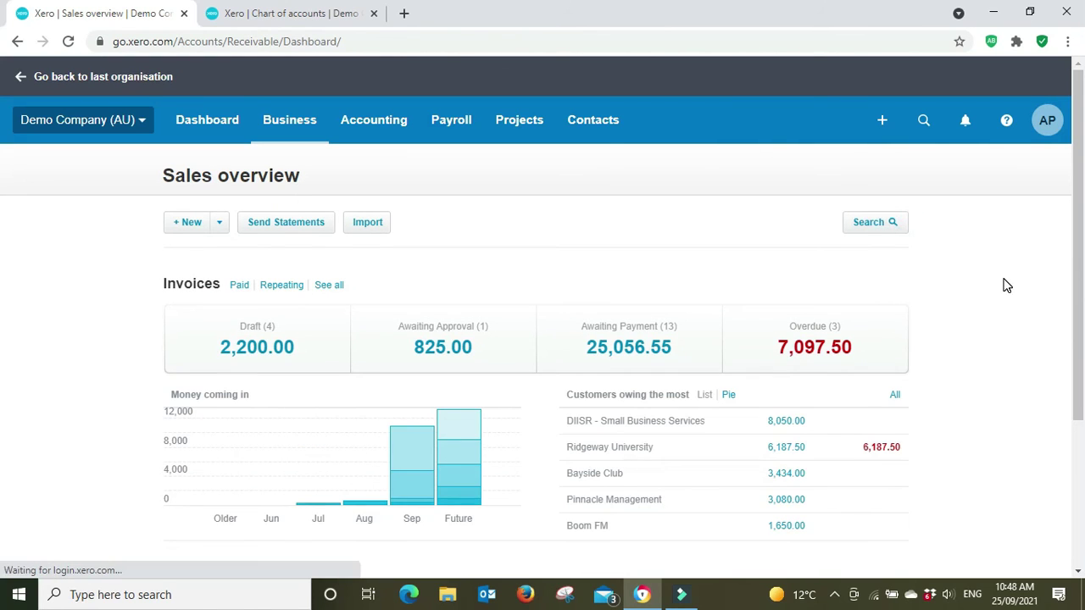
{"action": "scroll", "coordinate": [1007, 285], "scroll_direction": "down", "scroll_amount": 1}
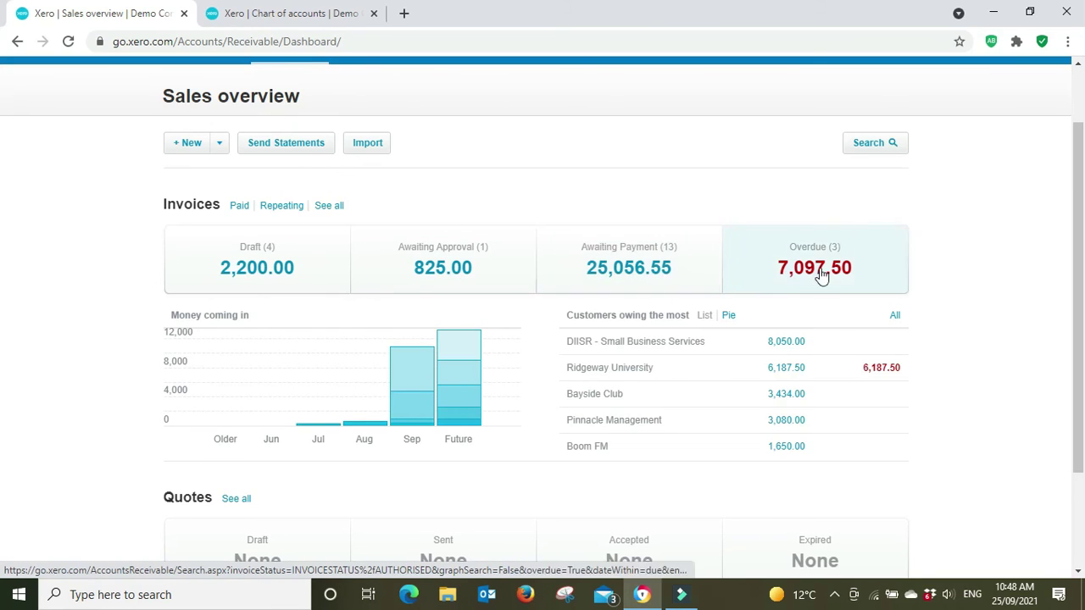
{"action": "scroll", "coordinate": [1023, 274], "scroll_direction": "down", "scroll_amount": 1}
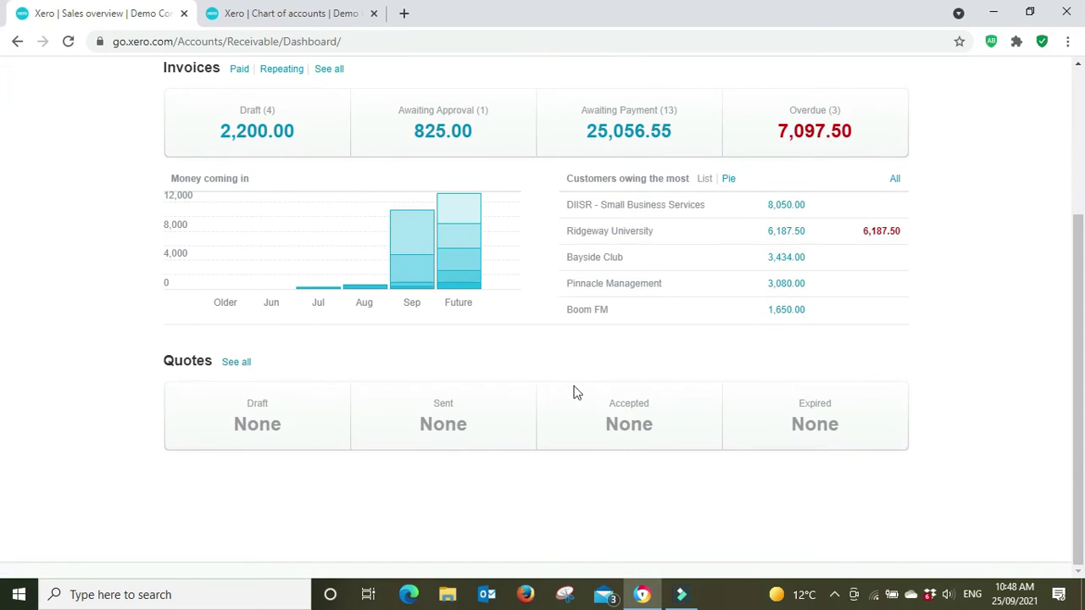
{"action": "scroll", "coordinate": [305, 442], "scroll_direction": "up", "scroll_amount": 3}
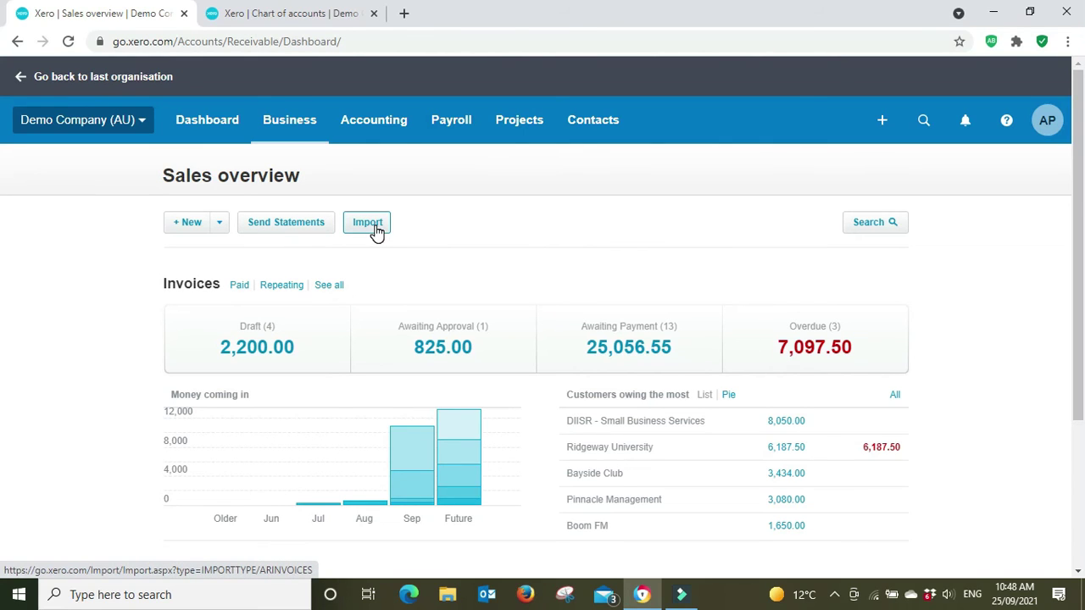
Step: View the kinds of new sales documents offered in the Sales overview, including invoice, quote, repeating invoice and credit note
{"action": "left_click", "coordinate": [217, 230]}
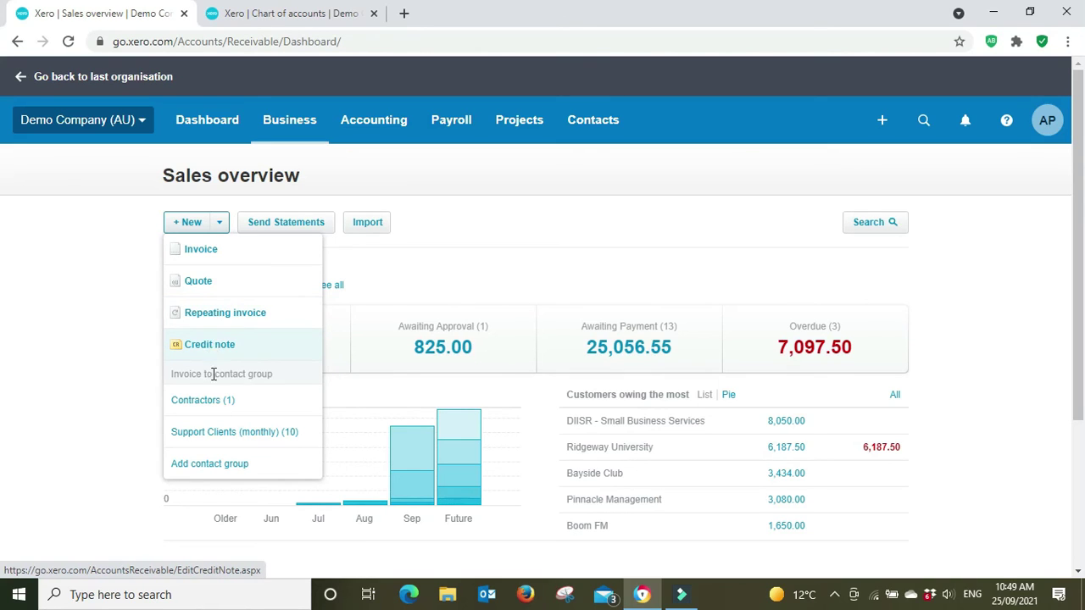
{"action": "scroll", "coordinate": [726, 298], "scroll_direction": "down", "scroll_amount": 3}
{"action": "scroll", "coordinate": [331, 131], "scroll_direction": "up", "scroll_amount": 3}
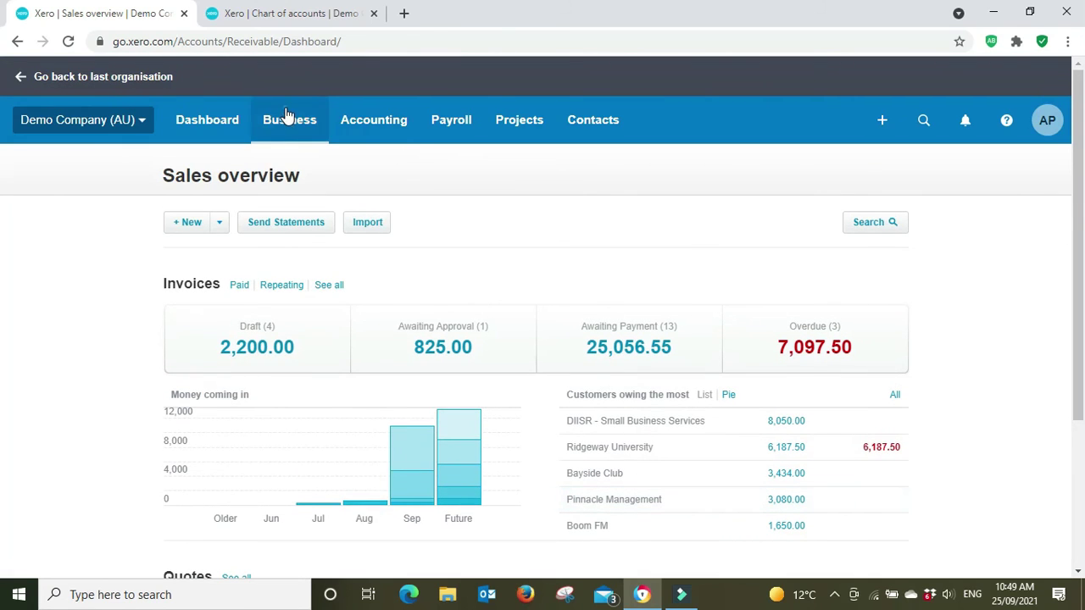
Step: Open the Purchases overview and review the bill totals, upcoming bills chart and purchase orders
{"action": "left_click", "coordinate": [288, 119]}
{"action": "left_click", "coordinate": [288, 119]}
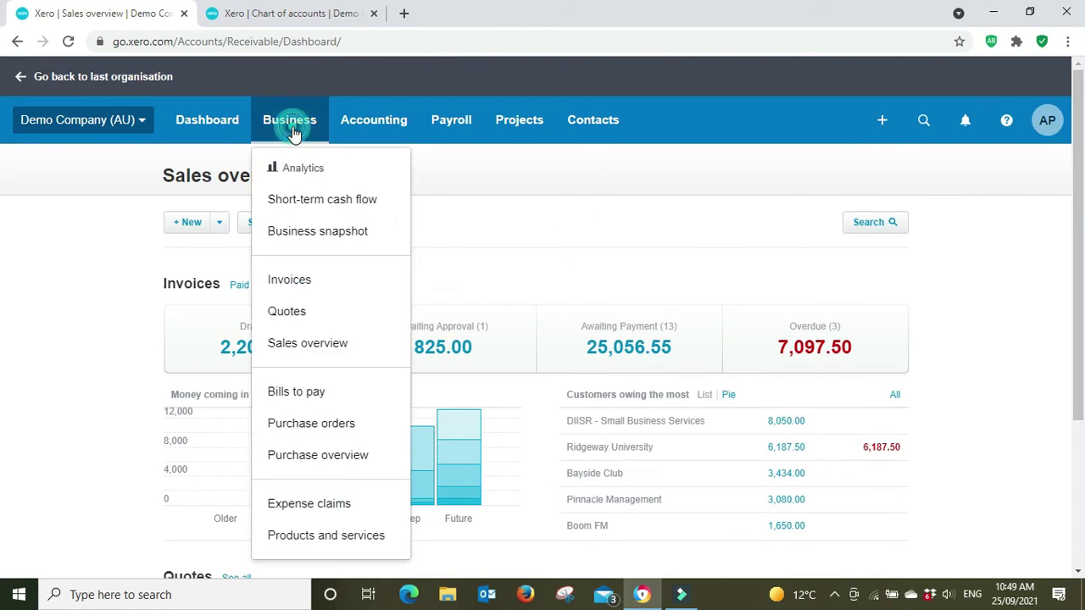
{"action": "left_click", "coordinate": [326, 454]}
{"action": "scroll", "coordinate": [1031, 294], "scroll_direction": "down", "scroll_amount": 2}
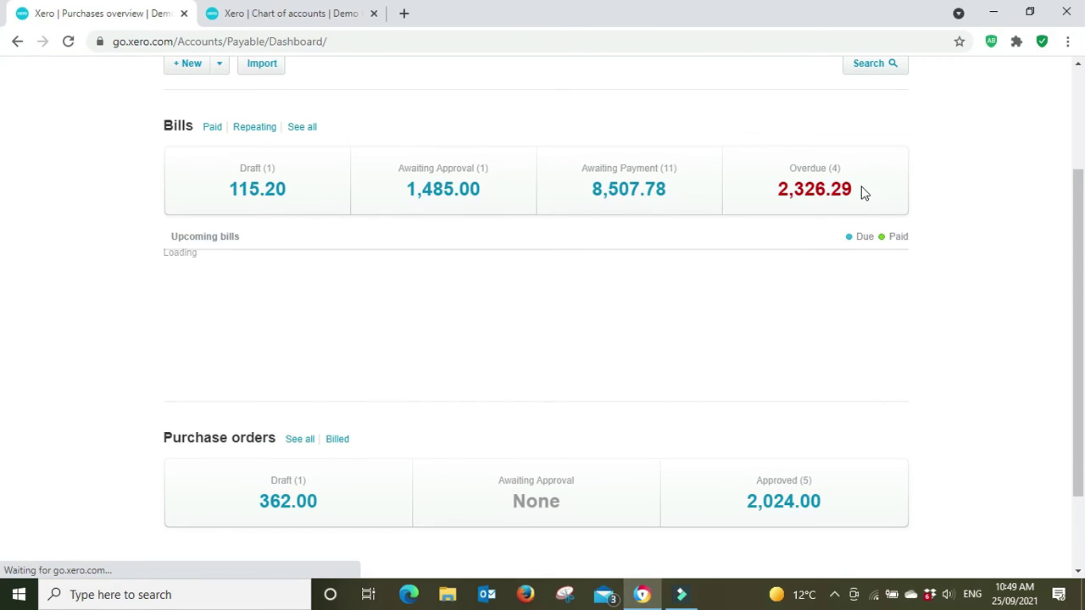
{"action": "scroll", "coordinate": [996, 199], "scroll_direction": "down", "scroll_amount": 1}
{"action": "scroll", "coordinate": [996, 198], "scroll_direction": "up", "scroll_amount": 3}
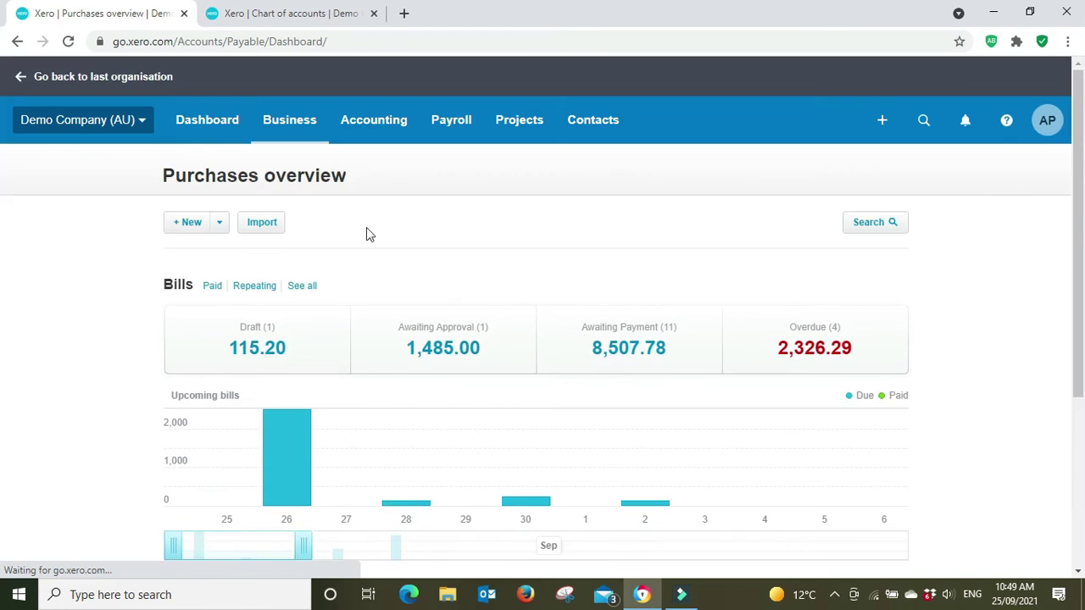
Step: Open the bills awaiting payment, view the forwarding address for creating bills from email, and look through the bill list
{"action": "left_click", "coordinate": [189, 226]}
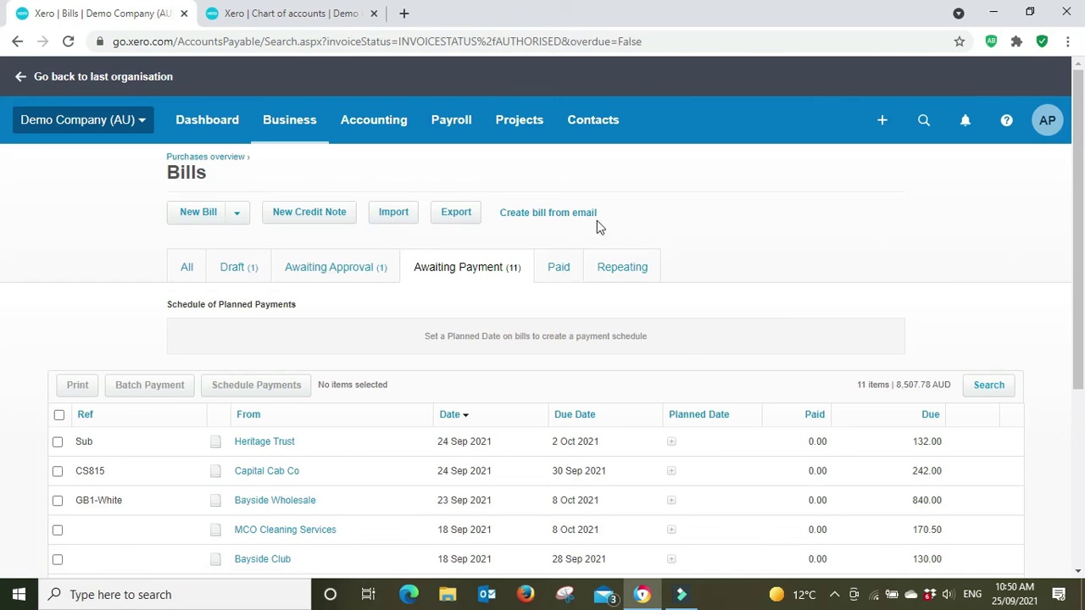
{"action": "left_click", "coordinate": [549, 215]}
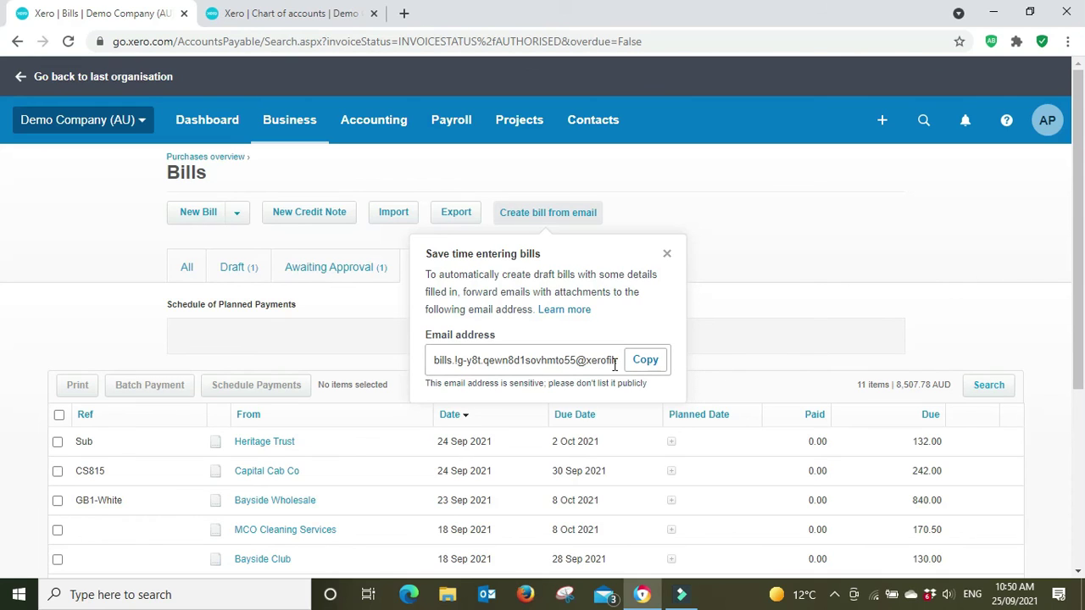
{"action": "left_click", "coordinate": [667, 253]}
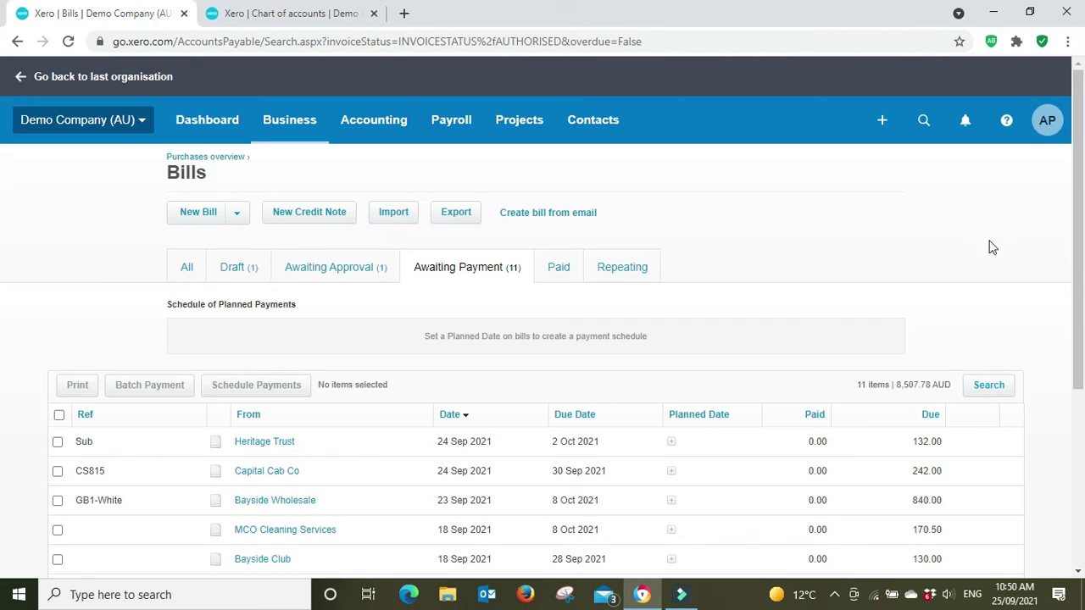
{"action": "scroll", "coordinate": [1009, 240], "scroll_direction": "down", "scroll_amount": 3}
{"action": "scroll", "coordinate": [1009, 240], "scroll_direction": "up", "scroll_amount": 3}
Step: Open Products and services and review the active items' codes, names, cost prices, sale prices and quantities
{"action": "left_click", "coordinate": [289, 127]}
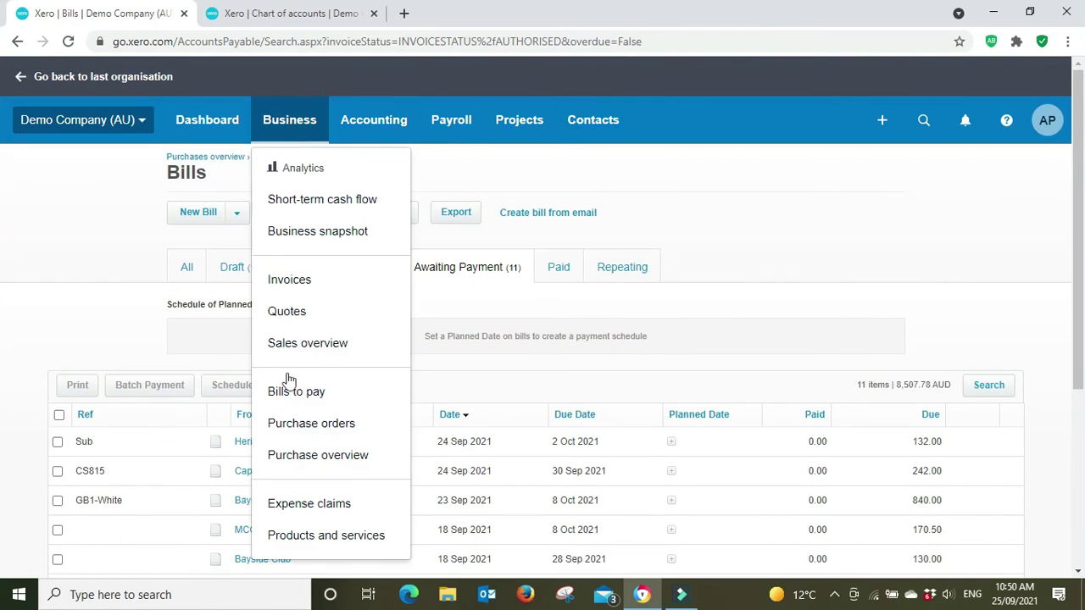
{"action": "left_click", "coordinate": [344, 543]}
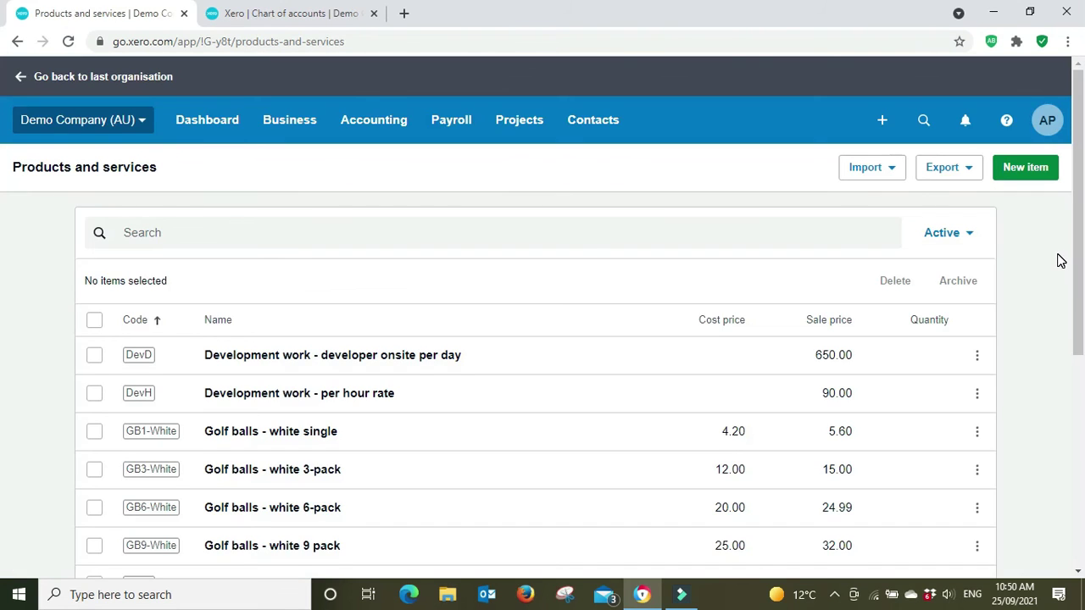
{"action": "scroll", "coordinate": [1058, 260], "scroll_direction": "down", "scroll_amount": 1}
{"action": "scroll", "coordinate": [1058, 261], "scroll_direction": "down", "scroll_amount": 2}
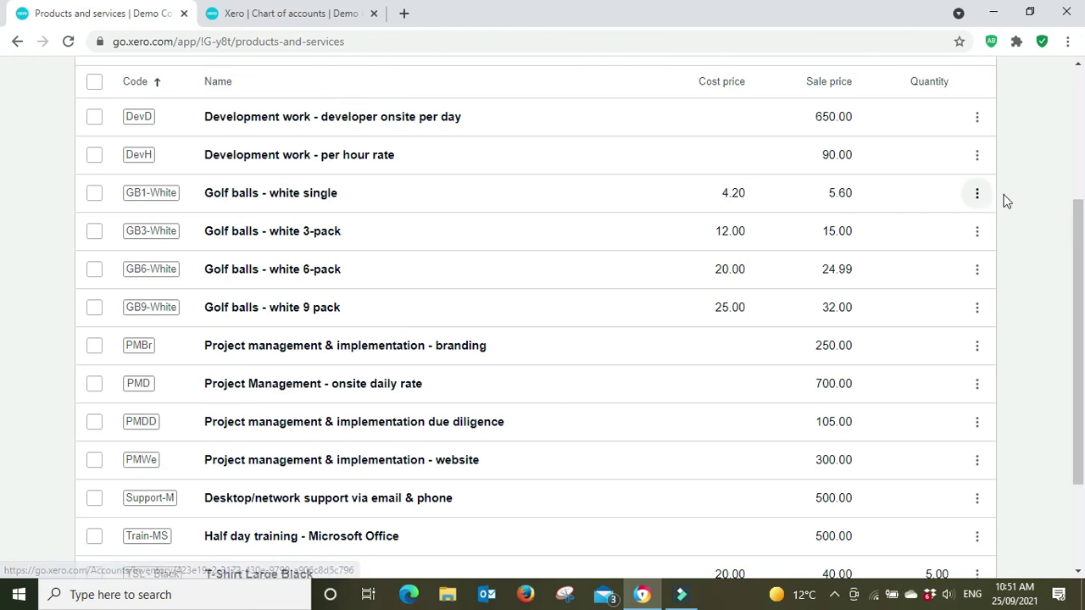
{"action": "scroll", "coordinate": [1046, 261], "scroll_direction": "up", "scroll_amount": 3}
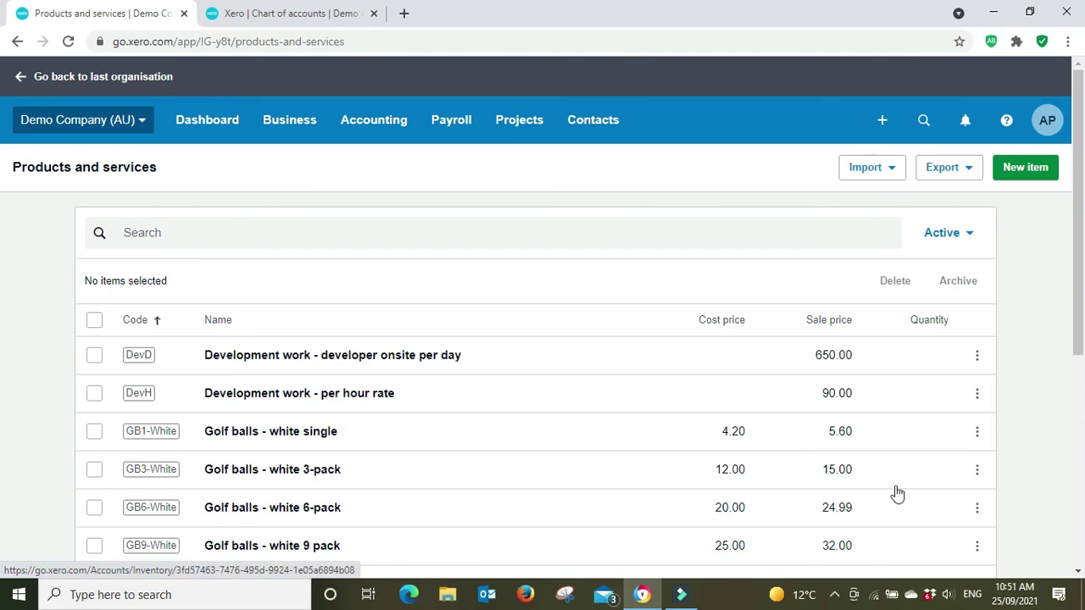
{"action": "scroll", "coordinate": [1055, 441], "scroll_direction": "down", "scroll_amount": 2}
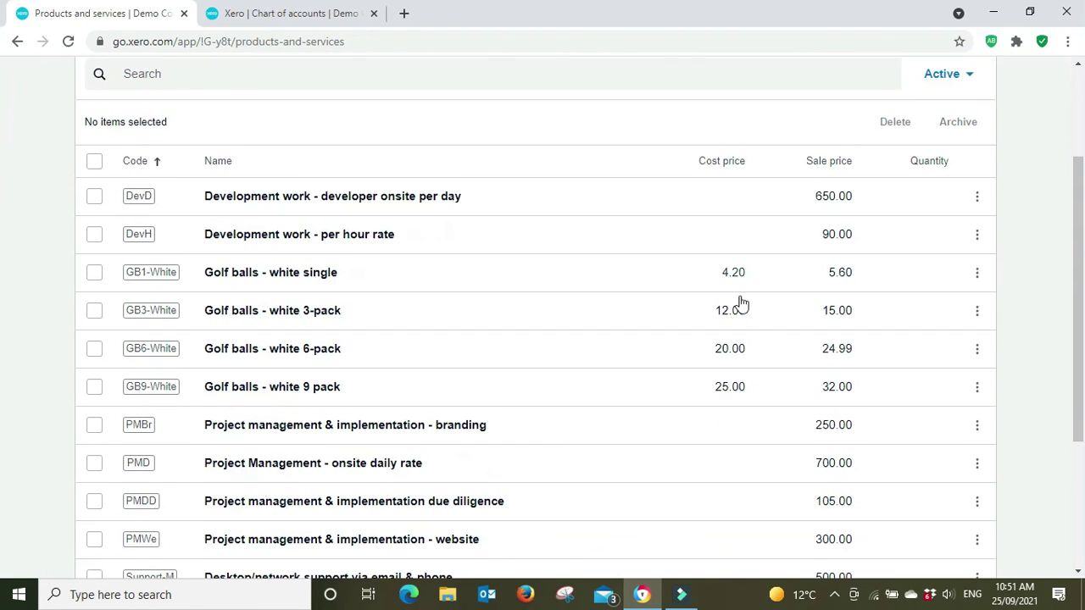
{"action": "scroll", "coordinate": [778, 330], "scroll_direction": "down", "scroll_amount": 1}
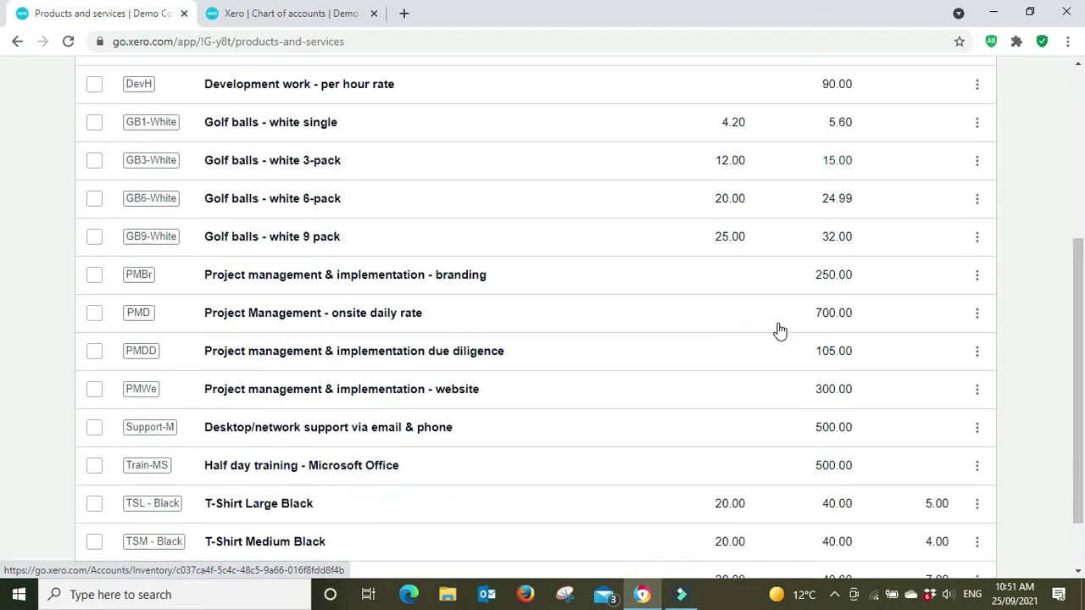
{"action": "scroll", "coordinate": [778, 330], "scroll_direction": "up", "scroll_amount": 3}
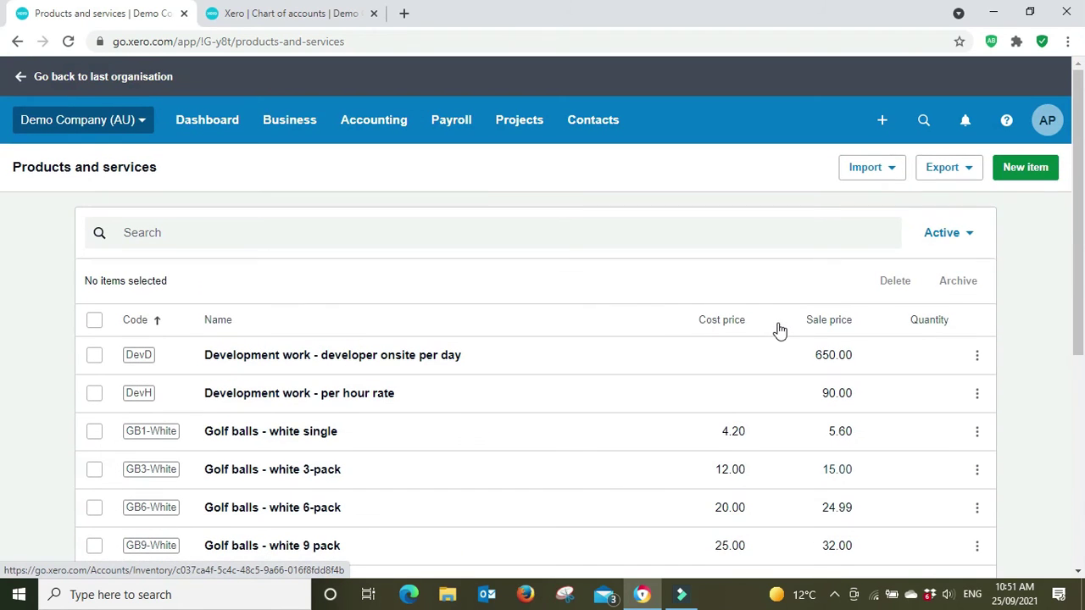
Step: Open the Reports page and review the available financial, tax, sales, purchases, accounting, inventory and payroll reports
{"action": "left_click", "coordinate": [366, 129]}
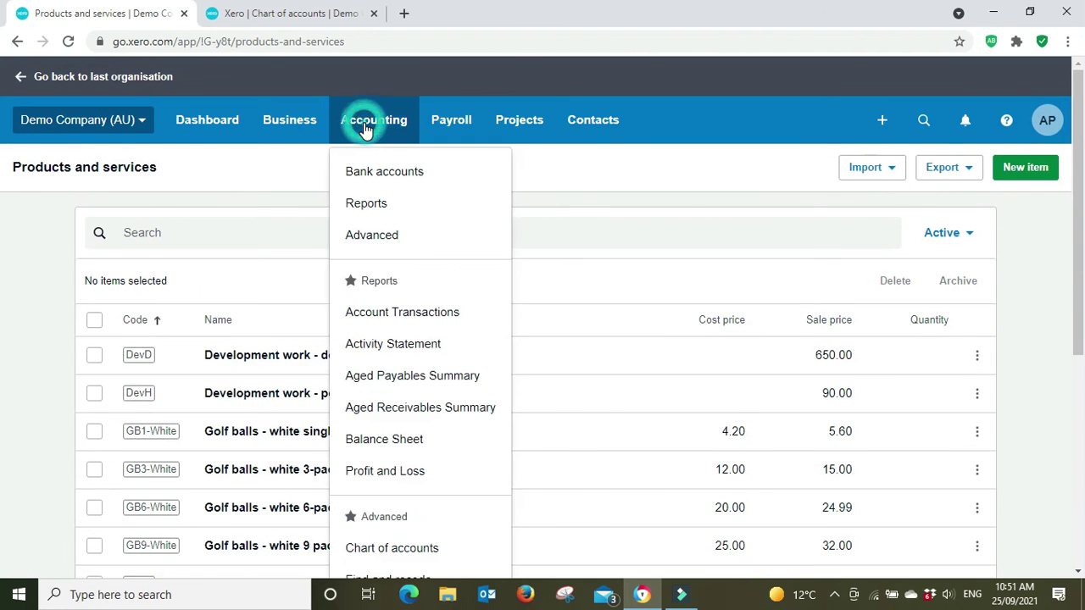
{"action": "left_click", "coordinate": [409, 207]}
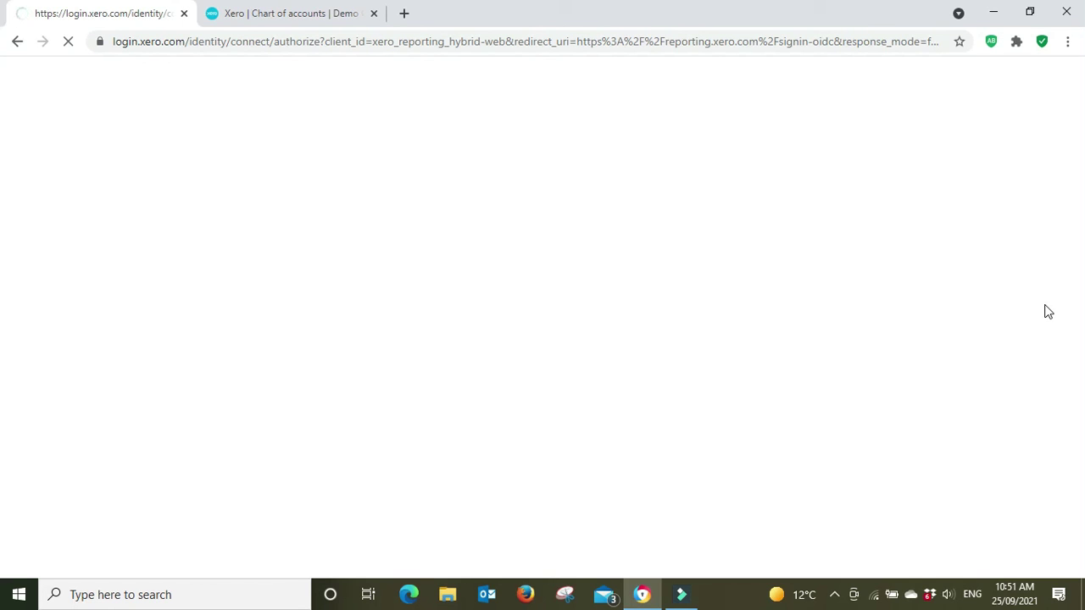
{"action": "scroll", "coordinate": [1049, 312], "scroll_direction": "down", "scroll_amount": 2}
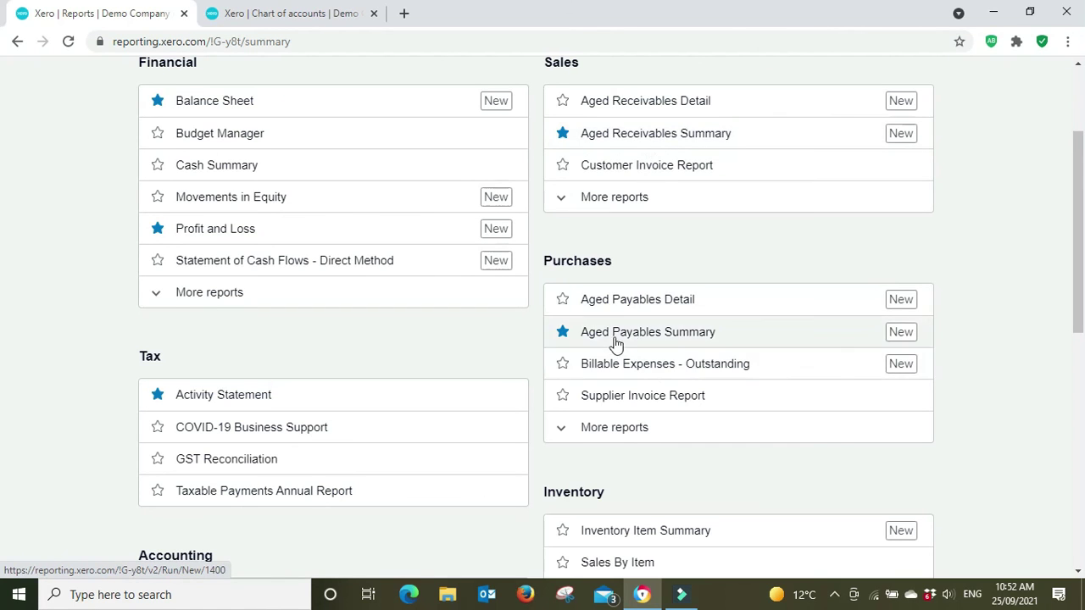
{"action": "scroll", "coordinate": [387, 337], "scroll_direction": "down", "scroll_amount": 5}
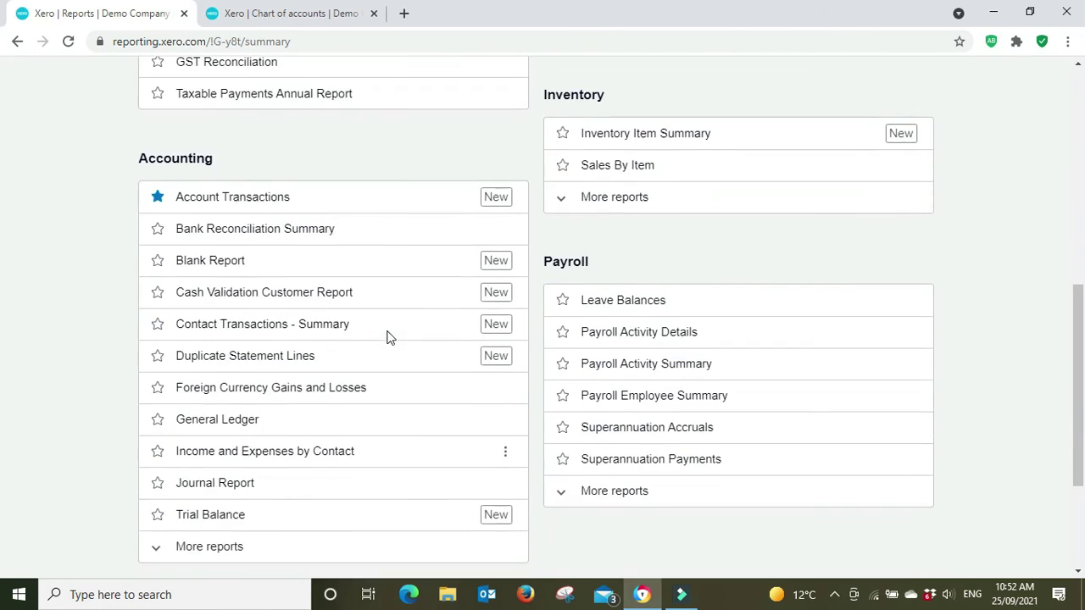
Step: Look through the remaining accounting, payroll and fixed asset reports on the Reports page
{"action": "scroll", "coordinate": [388, 337], "scroll_direction": "down", "scroll_amount": 3}
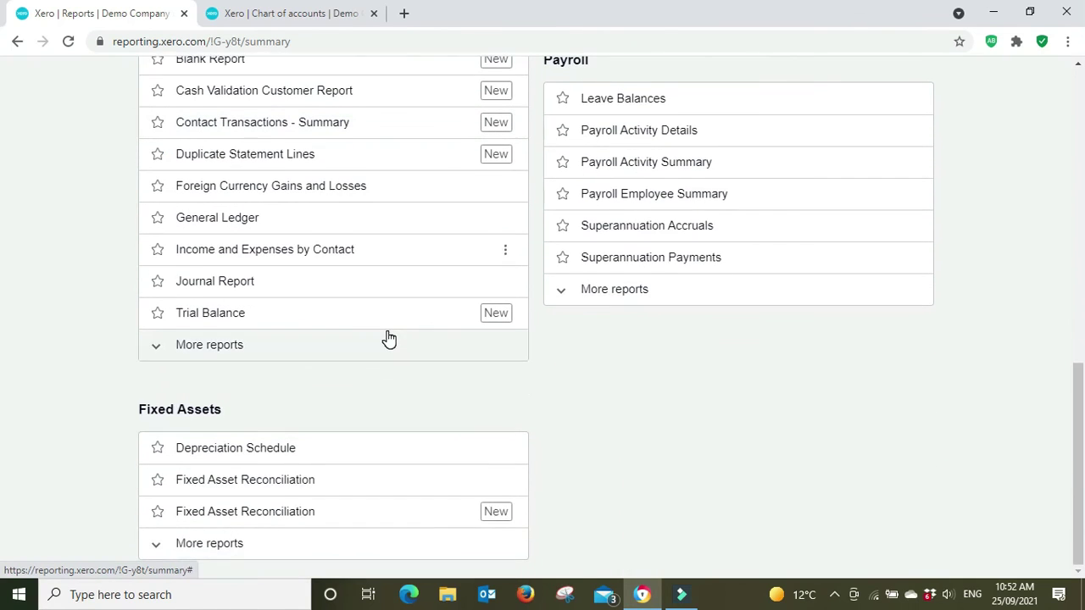
{"action": "scroll", "coordinate": [389, 337], "scroll_direction": "up", "scroll_amount": 6}
{"action": "scroll", "coordinate": [389, 337], "scroll_direction": "up", "scroll_amount": 4}
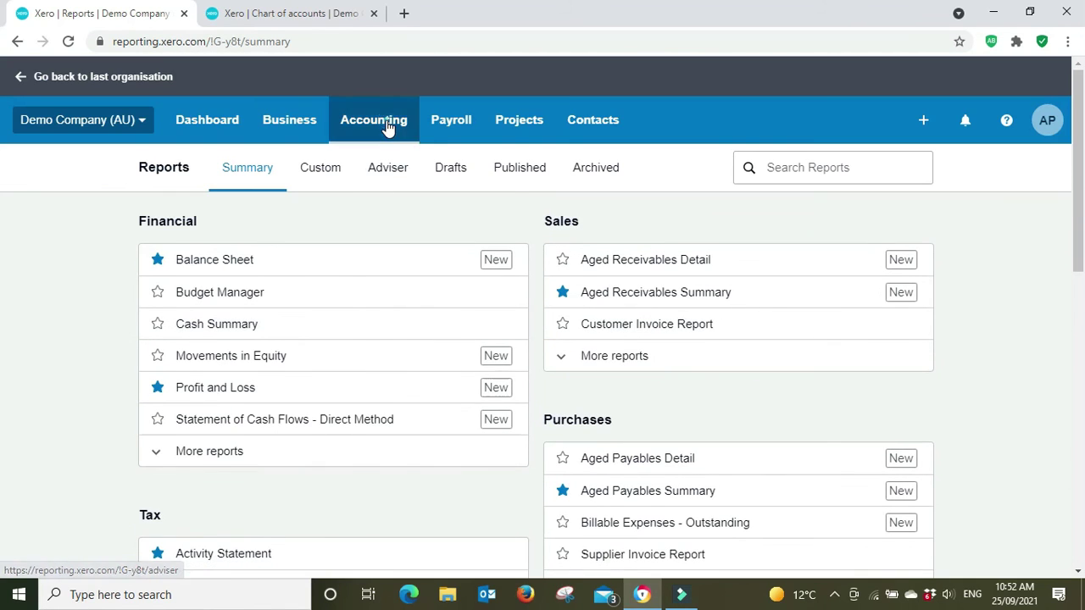
Step: Examine the features offered under Accounting, Payroll and Projects, including favourite reports, advanced functions, pay runs and time entries
{"action": "left_click", "coordinate": [388, 123]}
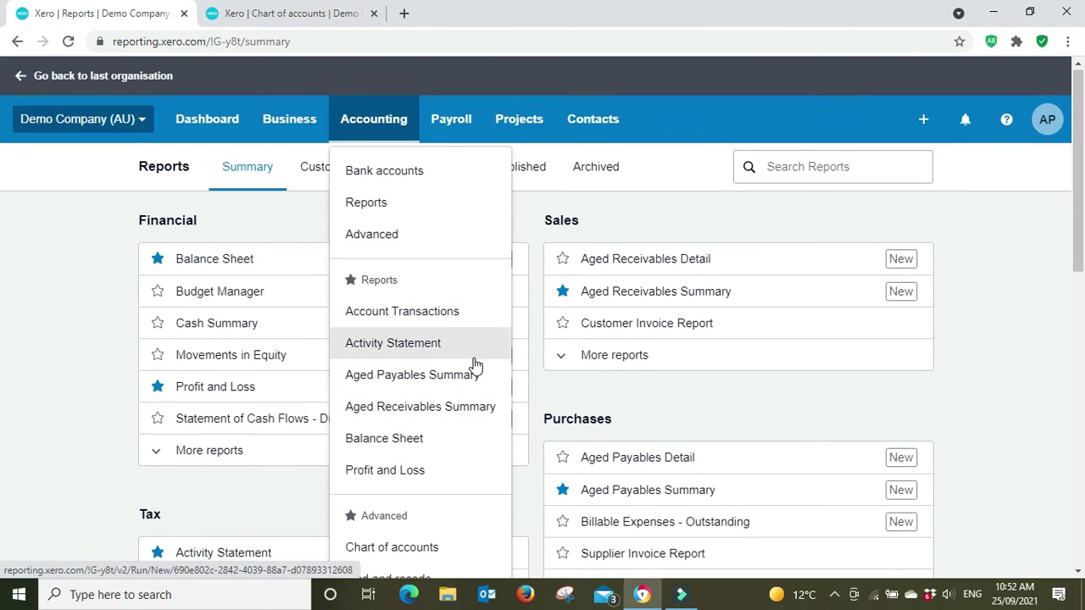
{"action": "scroll", "coordinate": [473, 365], "scroll_direction": "down", "scroll_amount": 2}
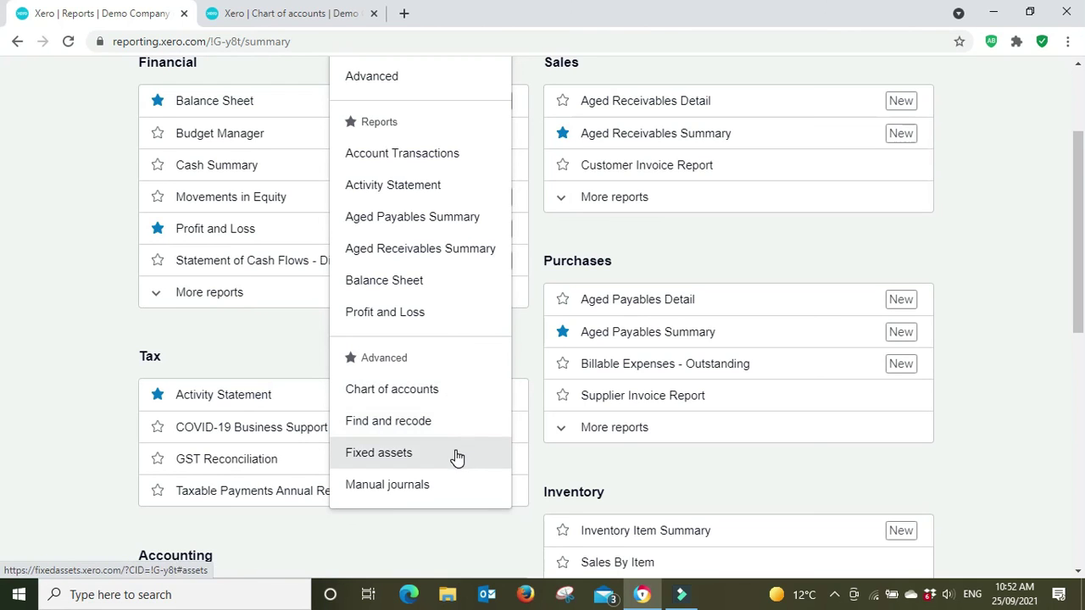
{"action": "scroll", "coordinate": [454, 424], "scroll_direction": "up", "scroll_amount": 2}
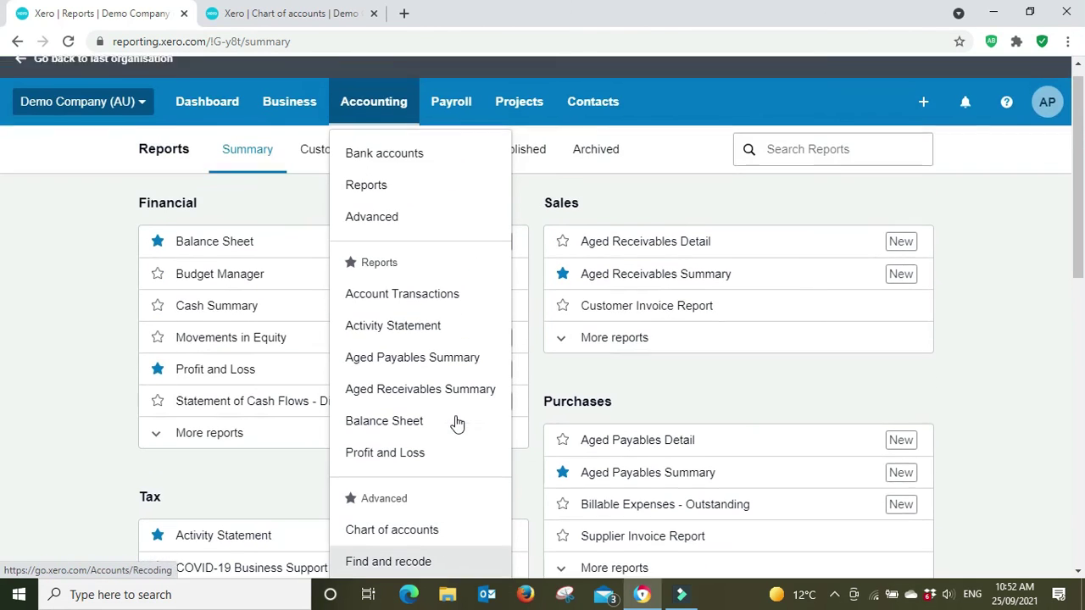
{"action": "left_click", "coordinate": [451, 127]}
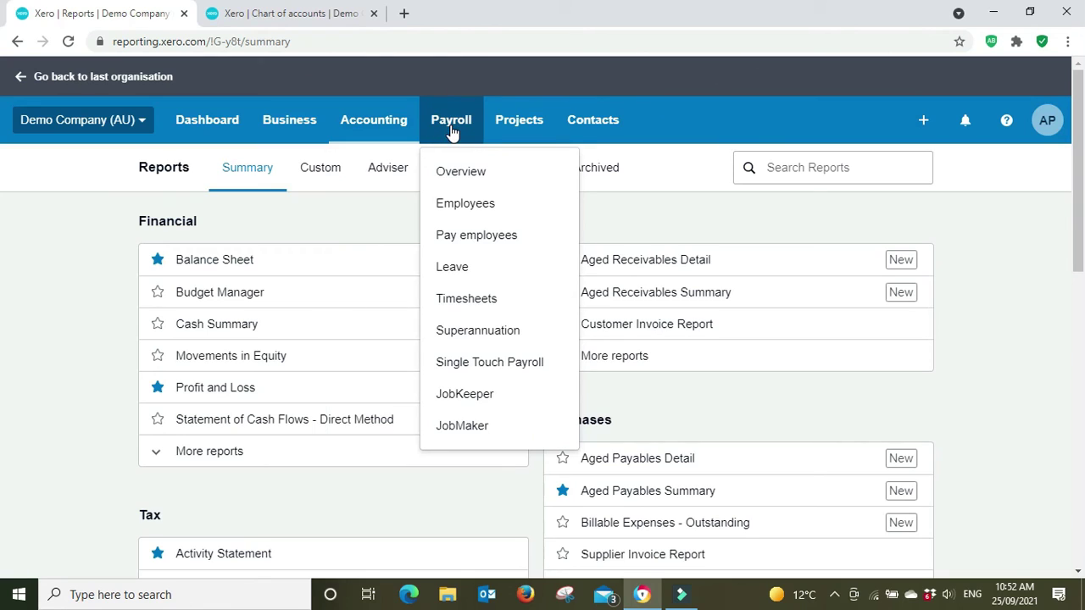
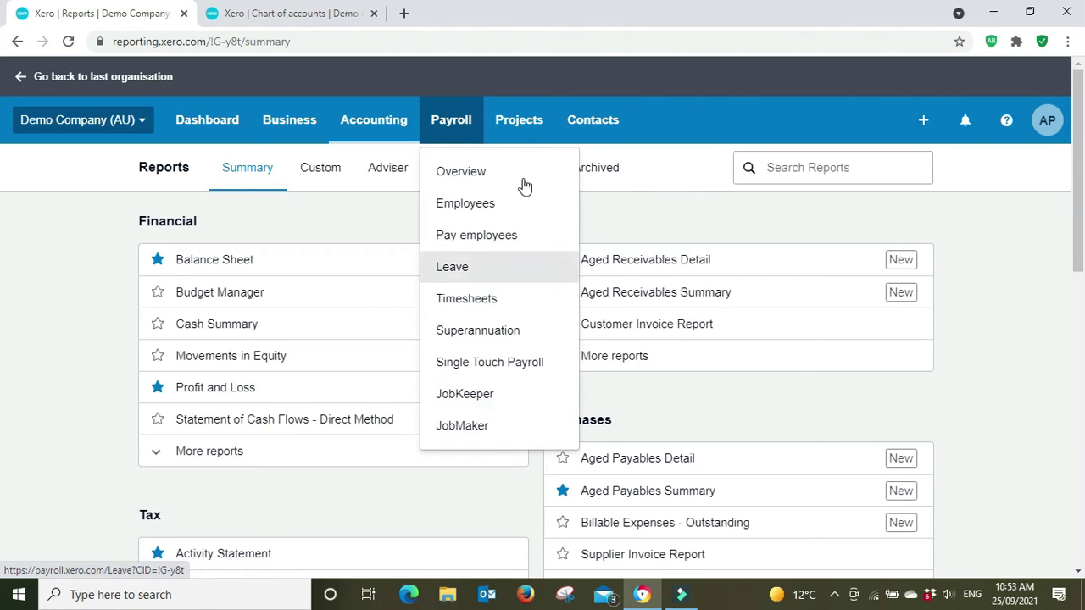
{"action": "left_click", "coordinate": [519, 121]}
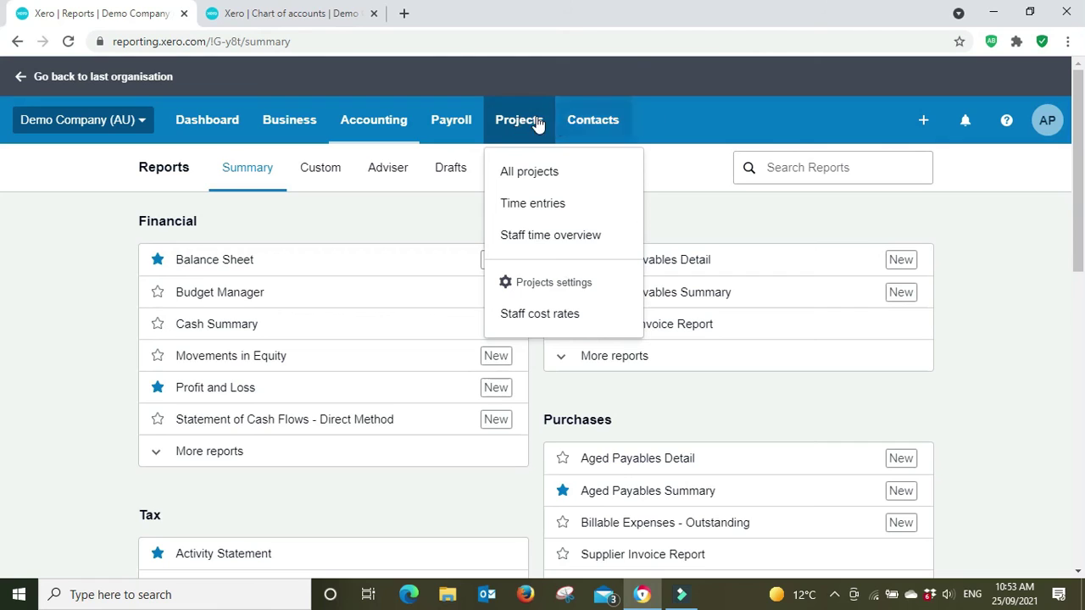
Step: Open the Customers contact list and look through the customers' contact details and the amounts owed
{"action": "left_click", "coordinate": [585, 120]}
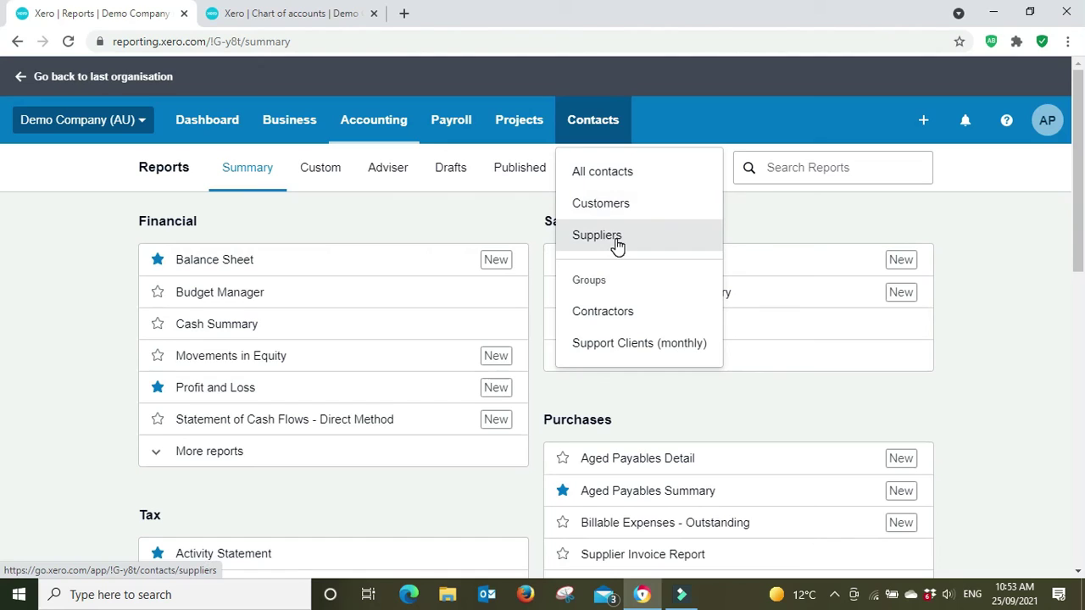
{"action": "left_click", "coordinate": [612, 203]}
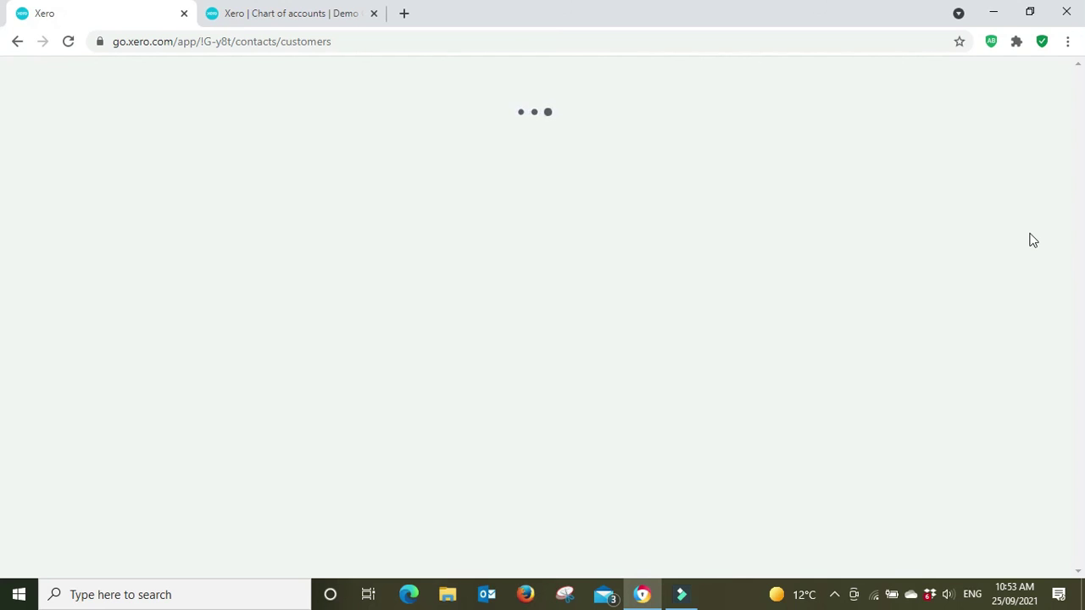
{"action": "scroll", "coordinate": [1020, 291], "scroll_direction": "down", "scroll_amount": 5}
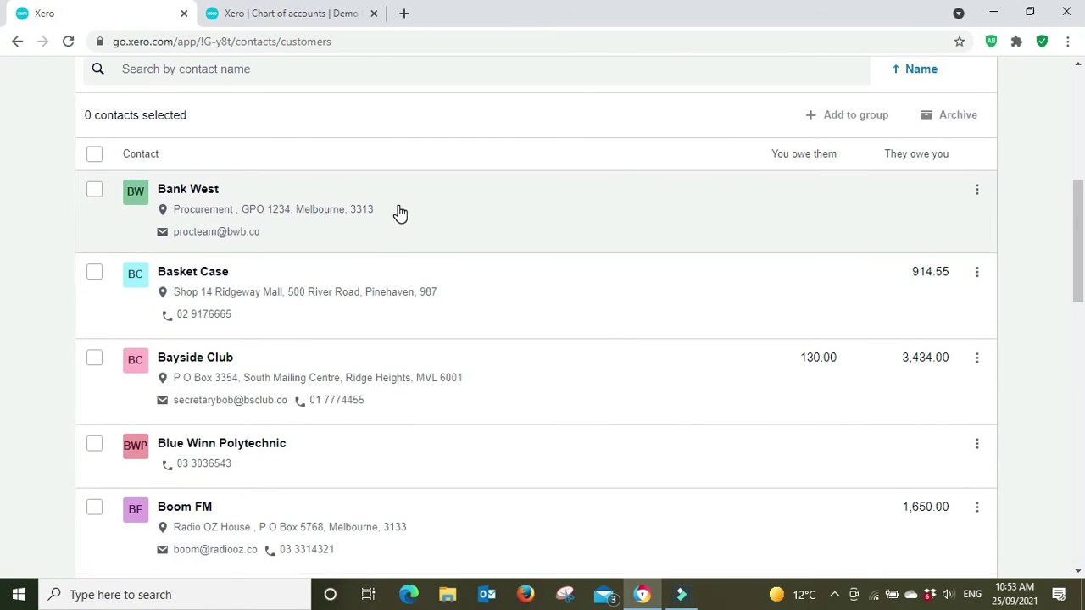
{"action": "scroll", "coordinate": [489, 252], "scroll_direction": "down", "scroll_amount": 4}
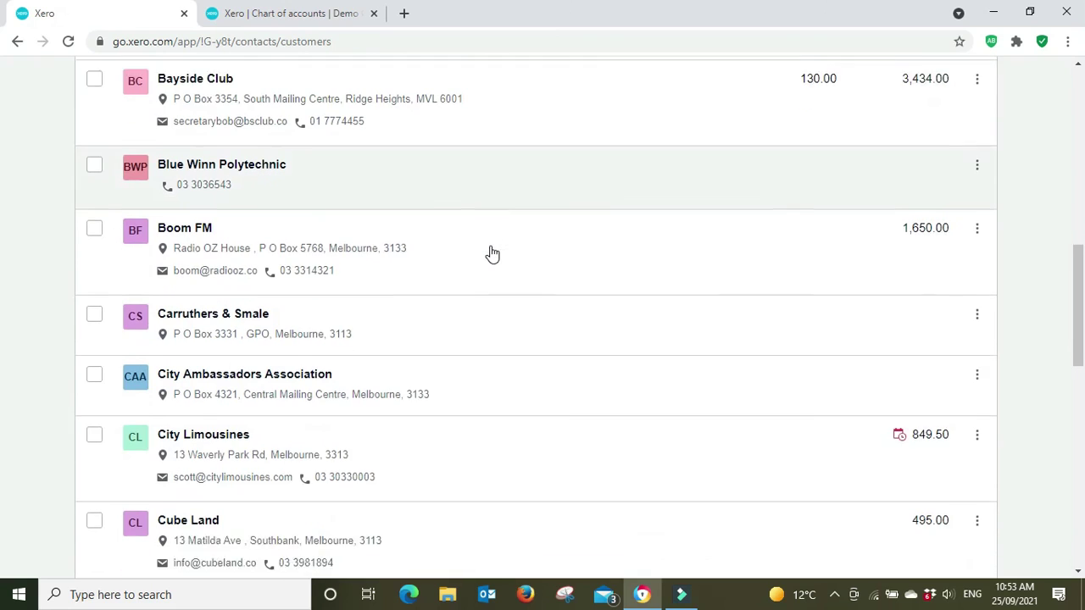
Step: Open the Boom FM contact record and review its outstanding invoices, money-in chart, activity history and contact details
{"action": "left_click", "coordinate": [190, 193]}
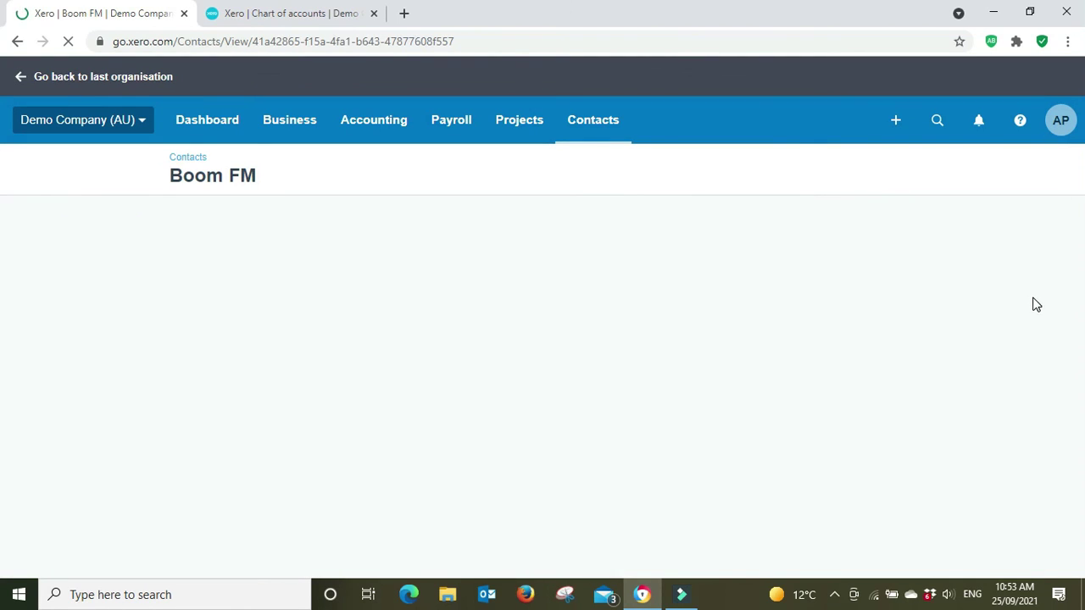
{"action": "scroll", "coordinate": [1043, 298], "scroll_direction": "down", "scroll_amount": 2}
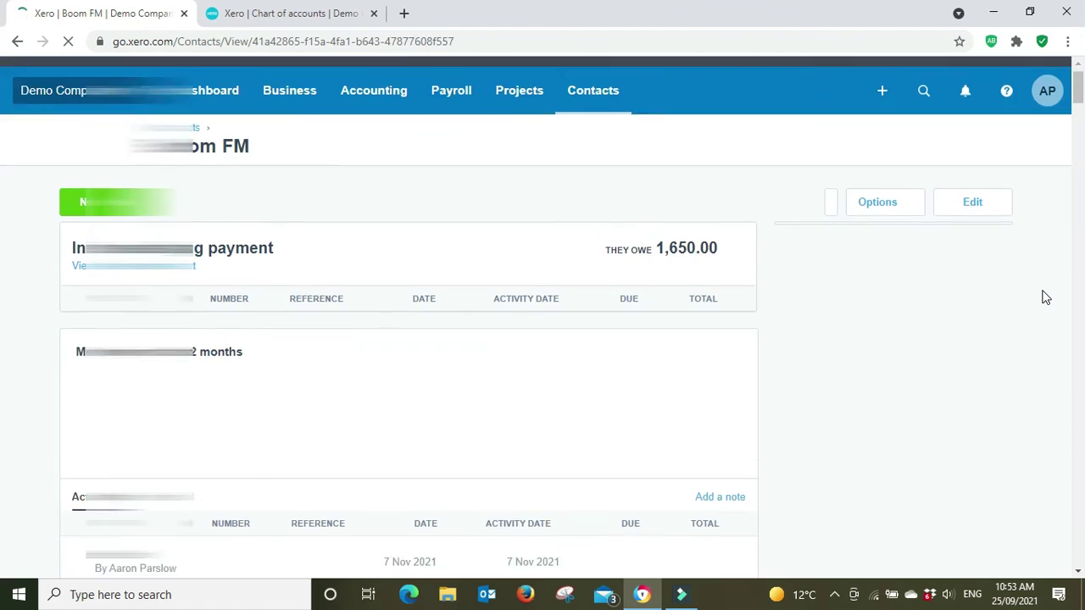
{"action": "scroll", "coordinate": [1044, 297], "scroll_direction": "down", "scroll_amount": 2}
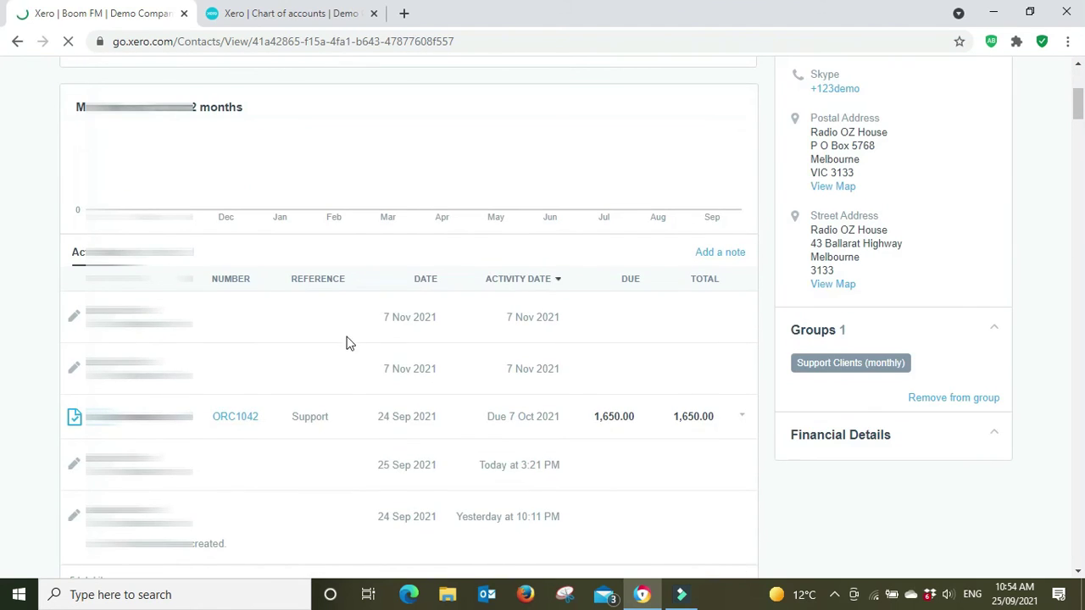
{"action": "scroll", "coordinate": [487, 332], "scroll_direction": "down", "scroll_amount": 3}
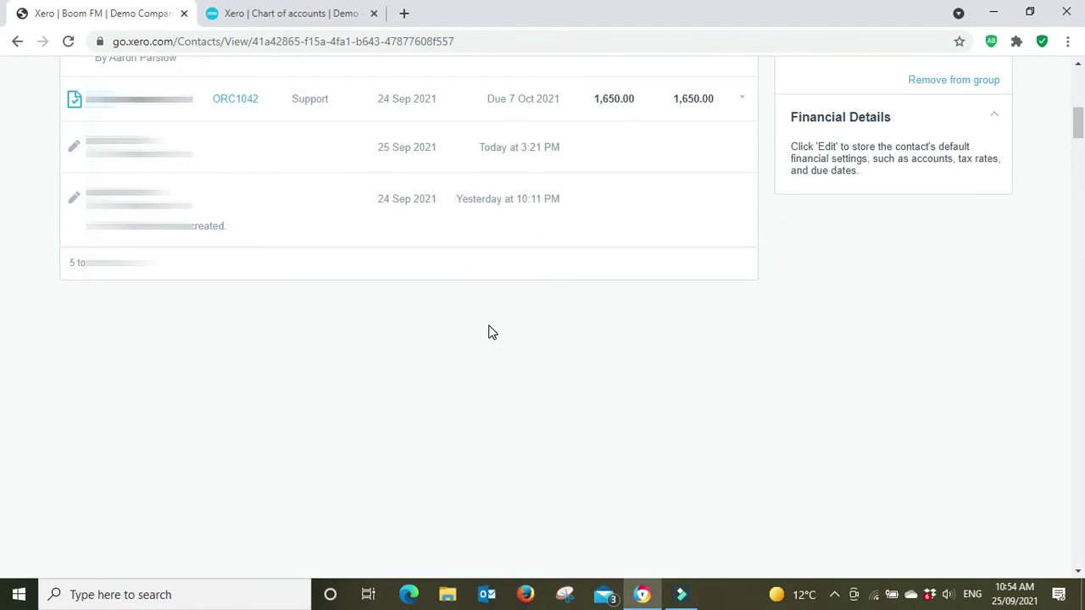
{"action": "scroll", "coordinate": [494, 332], "scroll_direction": "up", "scroll_amount": 10}
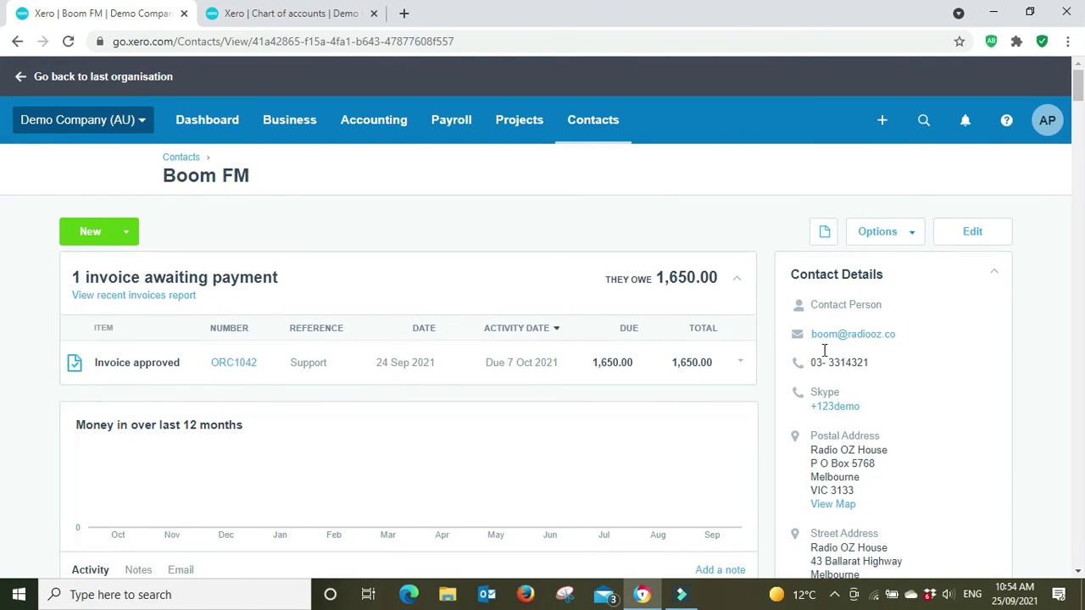
{"action": "scroll", "coordinate": [1031, 428], "scroll_direction": "down", "scroll_amount": 2}
{"action": "scroll", "coordinate": [1031, 427], "scroll_direction": "up", "scroll_amount": 3}
Step: Return to the Dashboard and review the bank accounts, account watchlist, invoices owed, cash flow, bills and expense claims
{"action": "left_click", "coordinate": [200, 127]}
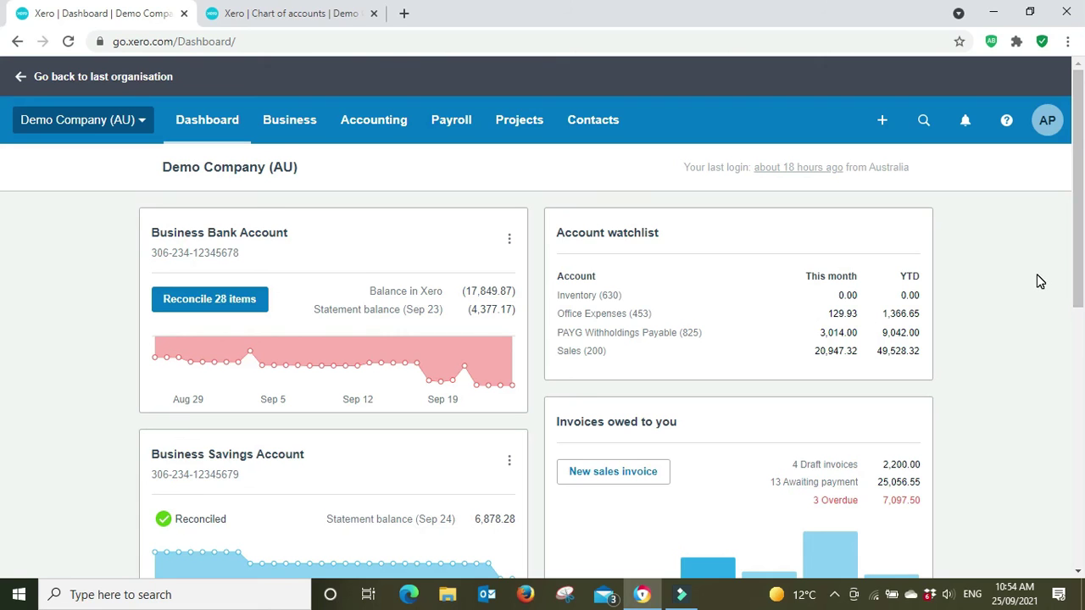
{"action": "scroll", "coordinate": [1042, 281], "scroll_direction": "down", "scroll_amount": 1}
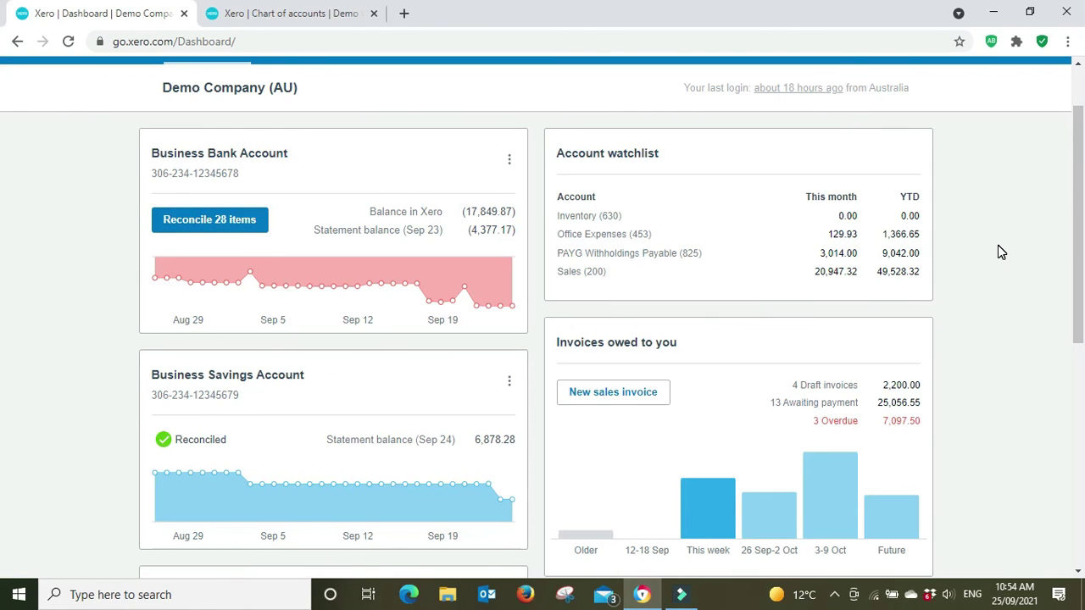
{"action": "scroll", "coordinate": [998, 245], "scroll_direction": "down", "scroll_amount": 6}
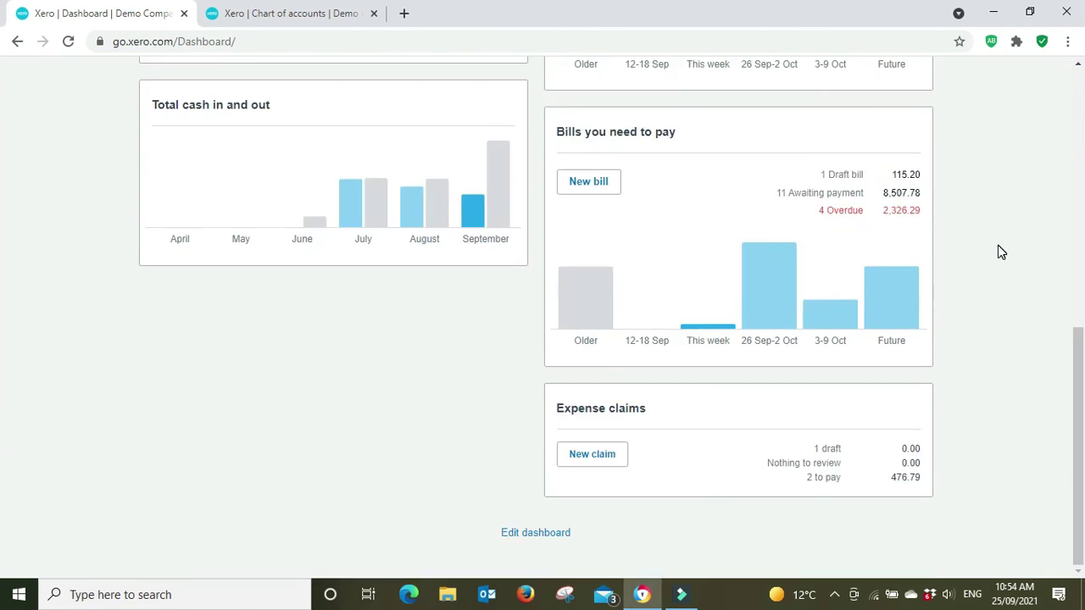
{"action": "scroll", "coordinate": [998, 246], "scroll_direction": "up", "scroll_amount": 8}
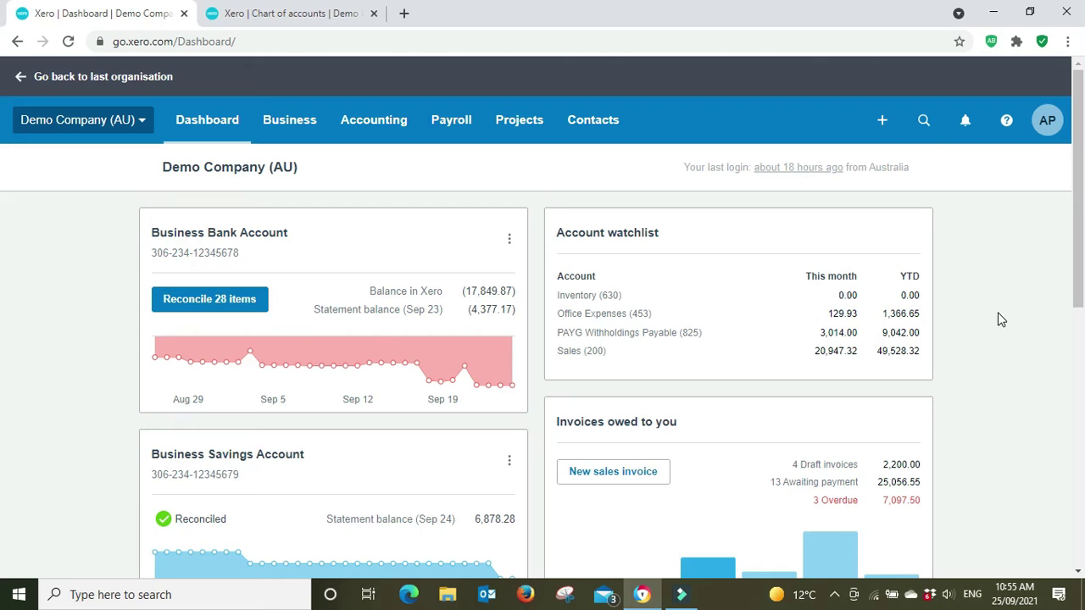
{"action": "scroll", "coordinate": [1002, 319], "scroll_direction": "down", "scroll_amount": 3}
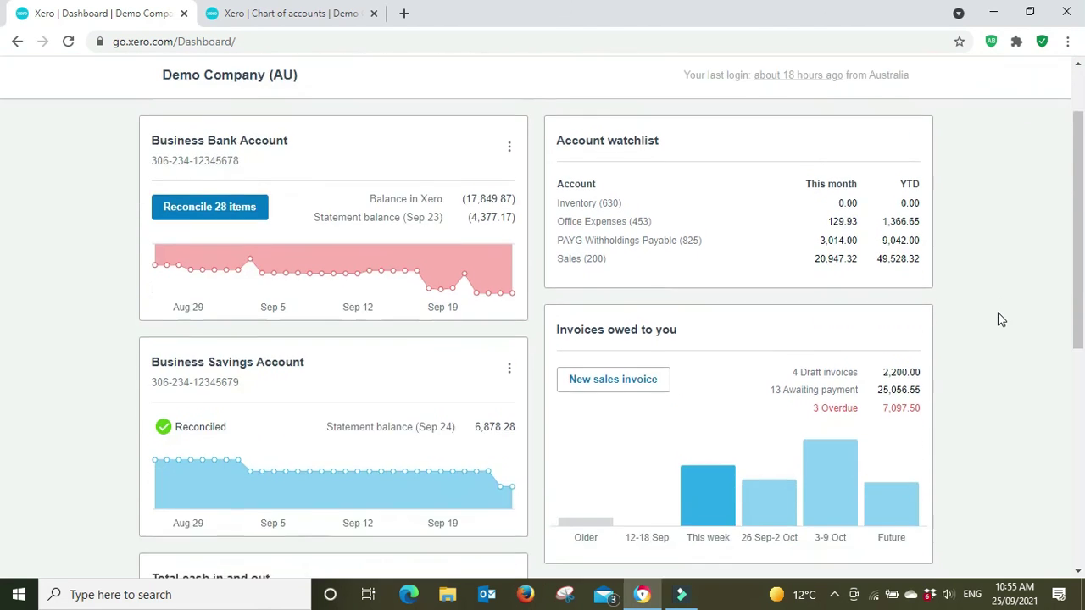
{"action": "scroll", "coordinate": [1000, 318], "scroll_direction": "down", "scroll_amount": 2}
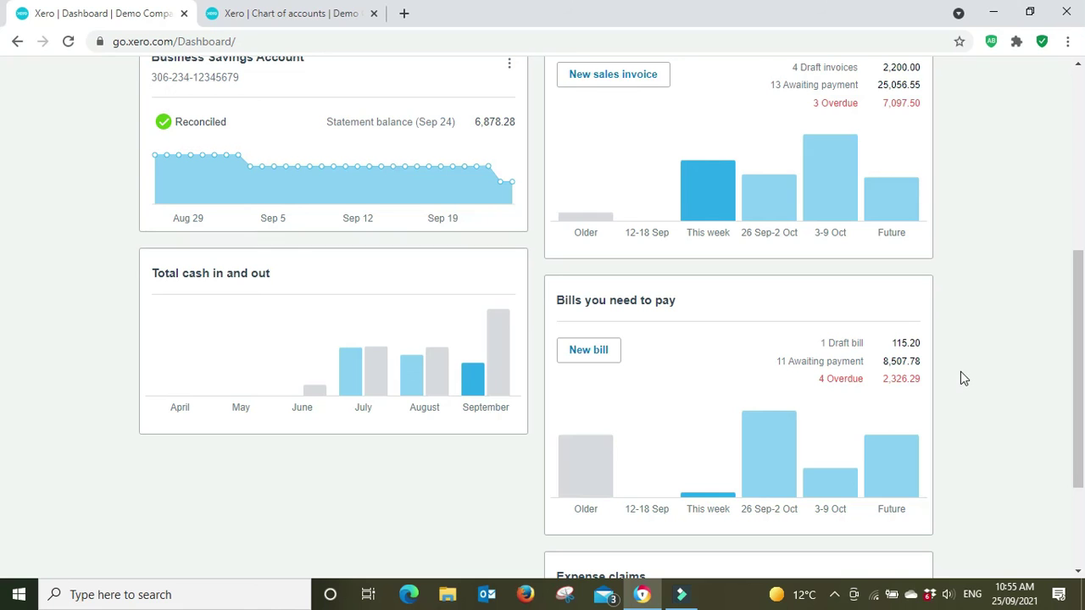
{"action": "scroll", "coordinate": [961, 373], "scroll_direction": "up", "scroll_amount": 5}
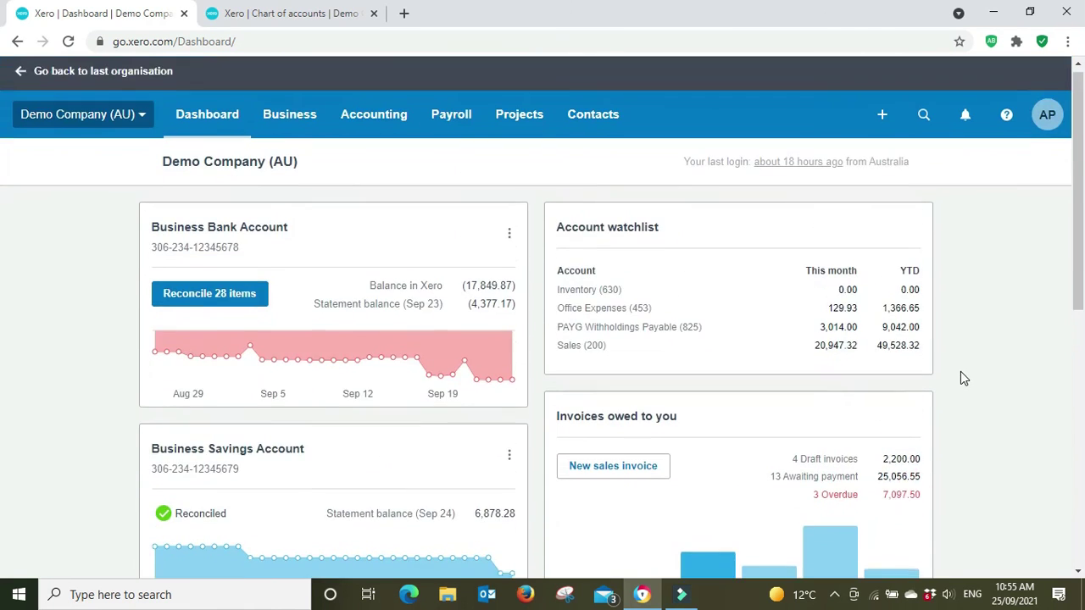